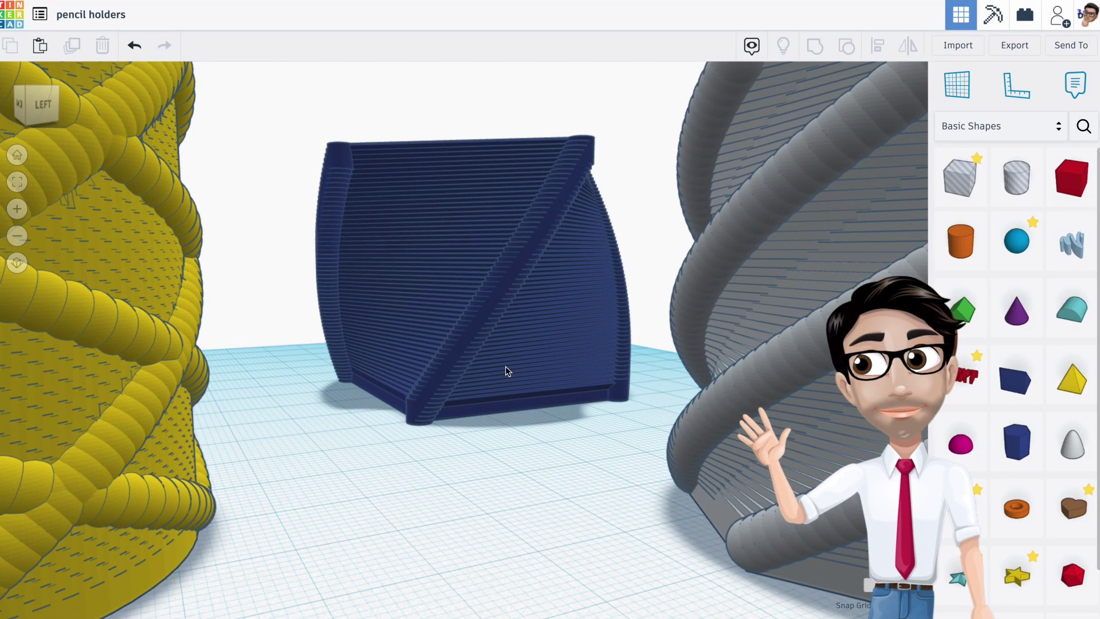
- Leave the pencil holders design and create a new blank design
{"action": "scroll", "coordinate": [505, 366], "scroll_direction": "down", "scroll_amount": 6}
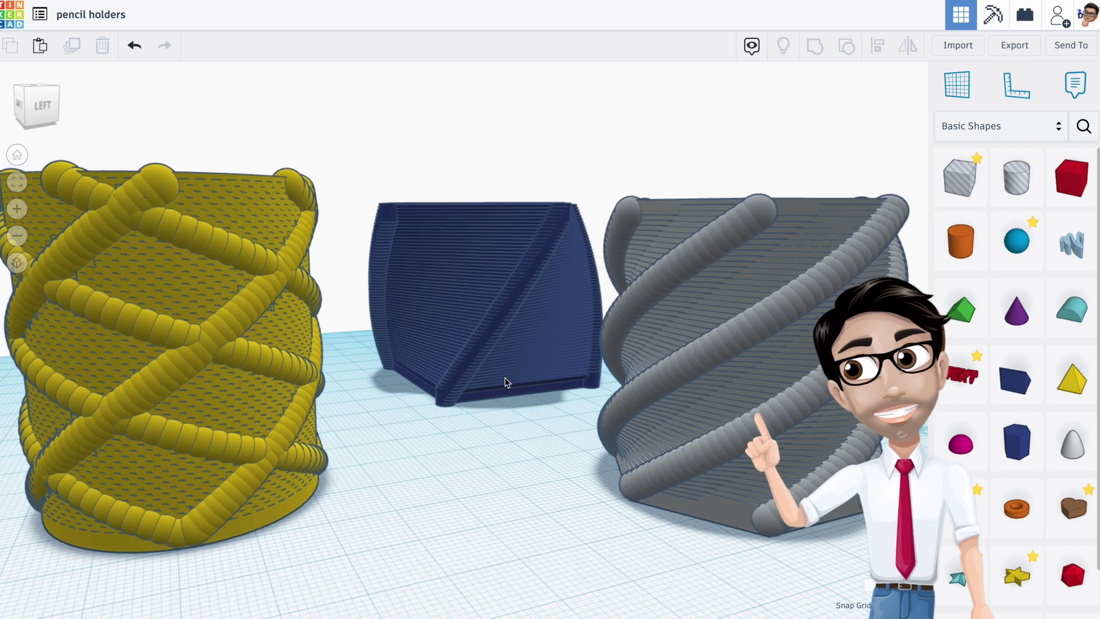
{"action": "scroll", "coordinate": [505, 381], "scroll_direction": "down", "scroll_amount": 3}
{"action": "right_click_drag", "start_coordinate": [506, 380], "coordinate": [502, 408]}
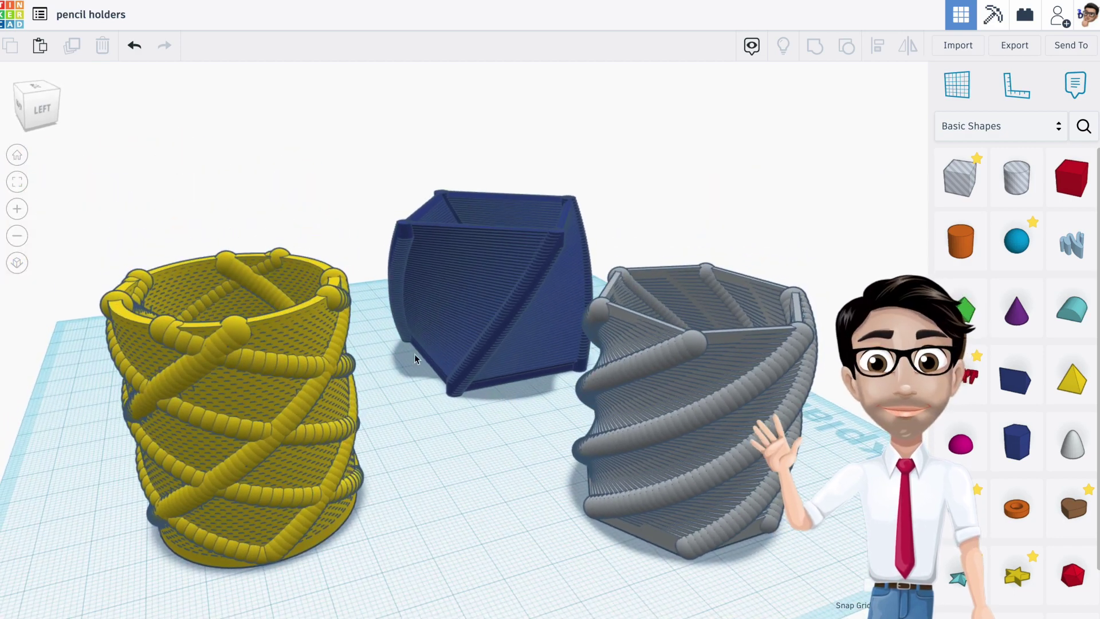
{"action": "left_click", "coordinate": [40, 15]}
{"action": "left_click", "coordinate": [748, 150]}
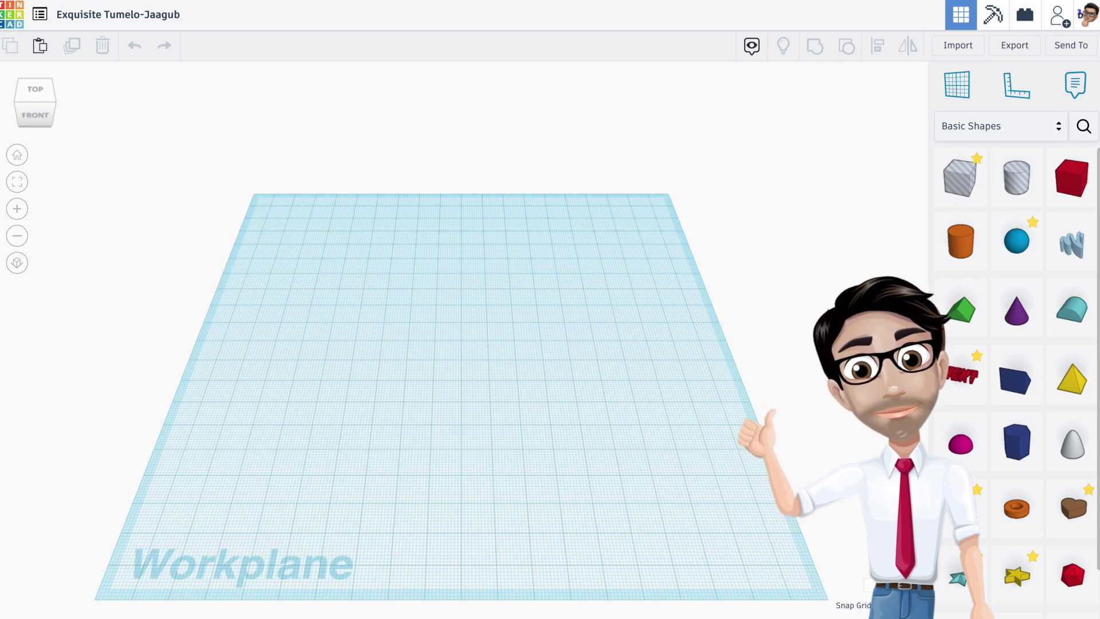
- Place a solid cylinder near the middle of the workplane and set its sides to 64
{"action": "left_click_drag", "start_coordinate": [961, 250], "coordinate": [411, 371]}
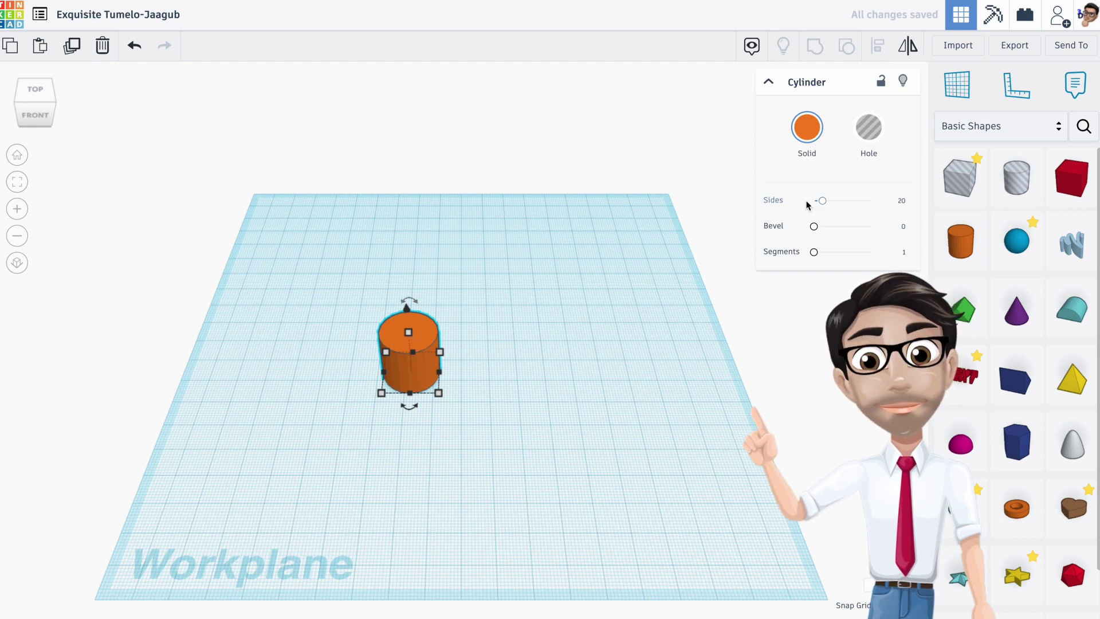
{"action": "left_click_drag", "start_coordinate": [879, 209], "coordinate": [909, 208]}
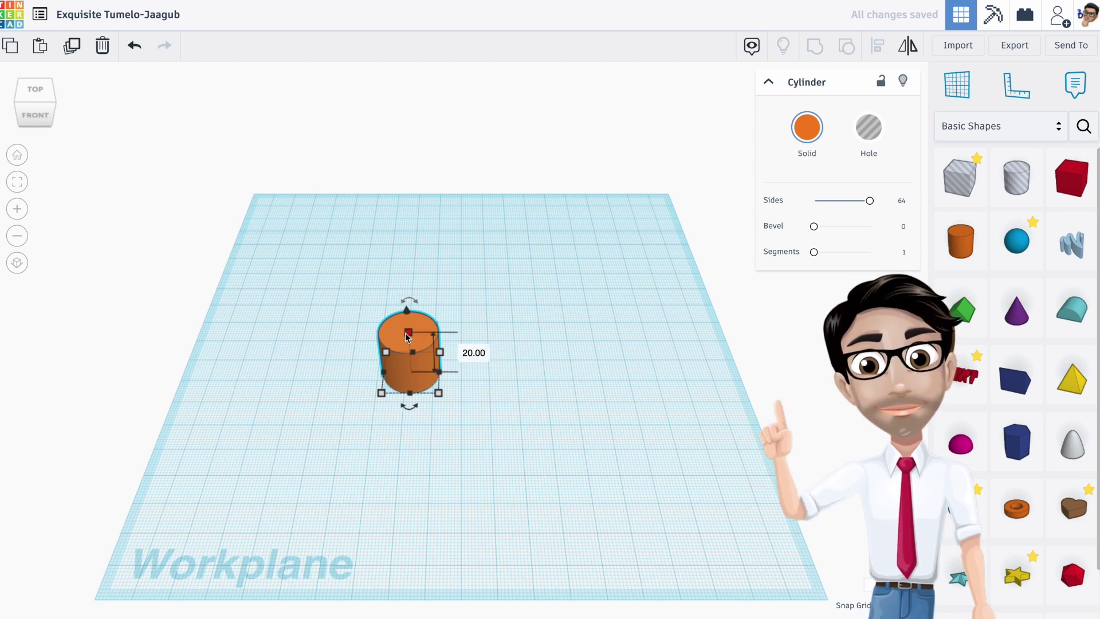
{"action": "left_click", "coordinate": [467, 353]}
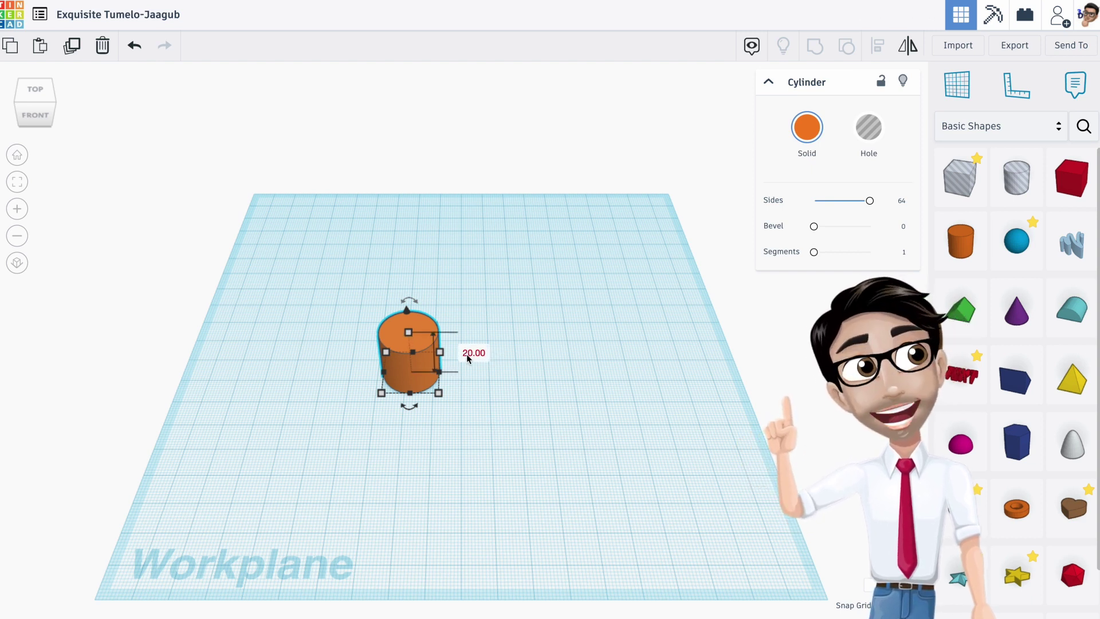
{"action": "type", "text": "40"}
{"action": "key", "text": "Return"}
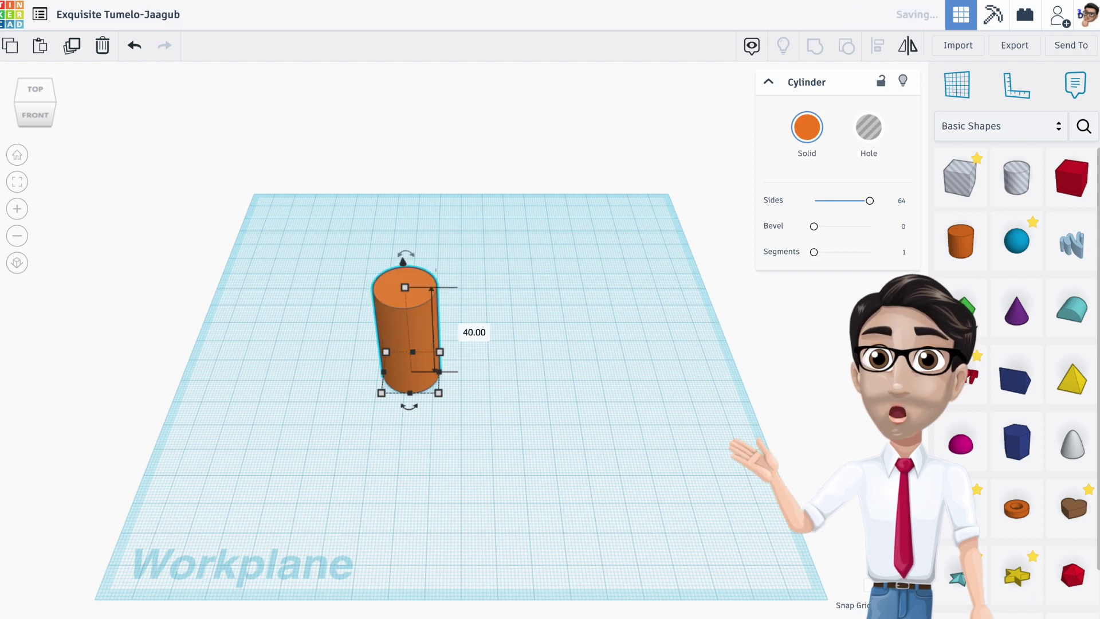
{"action": "key", "text": "ctrl+z"}
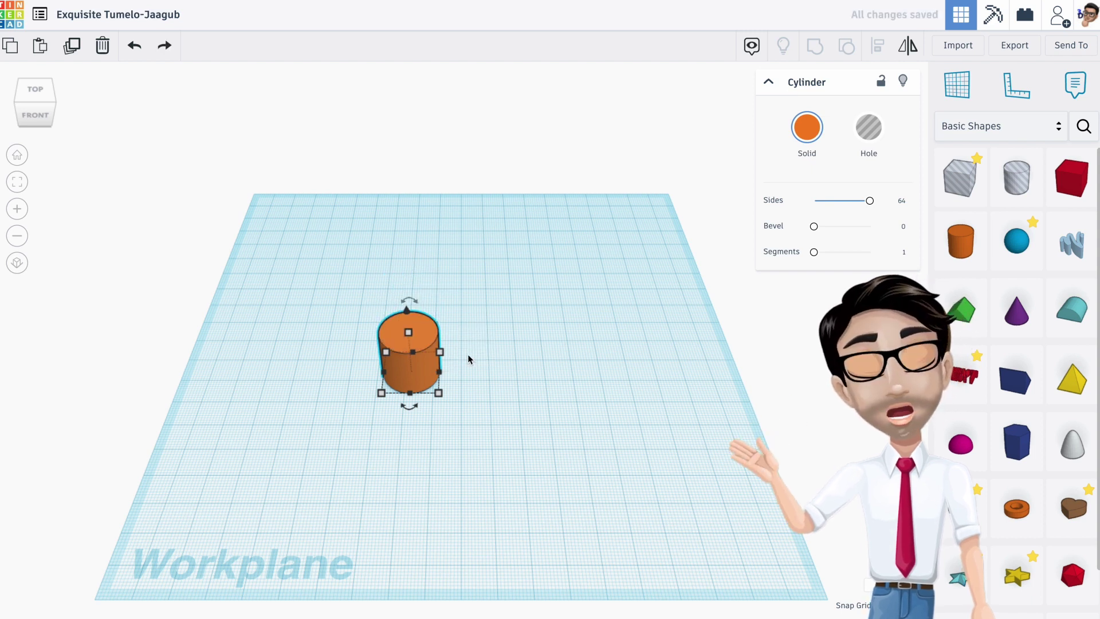
- Set the cylinder's width and length to 40
{"action": "mouse_move", "coordinate": [439, 393]}
{"action": "left_click", "coordinate": [408, 444]}
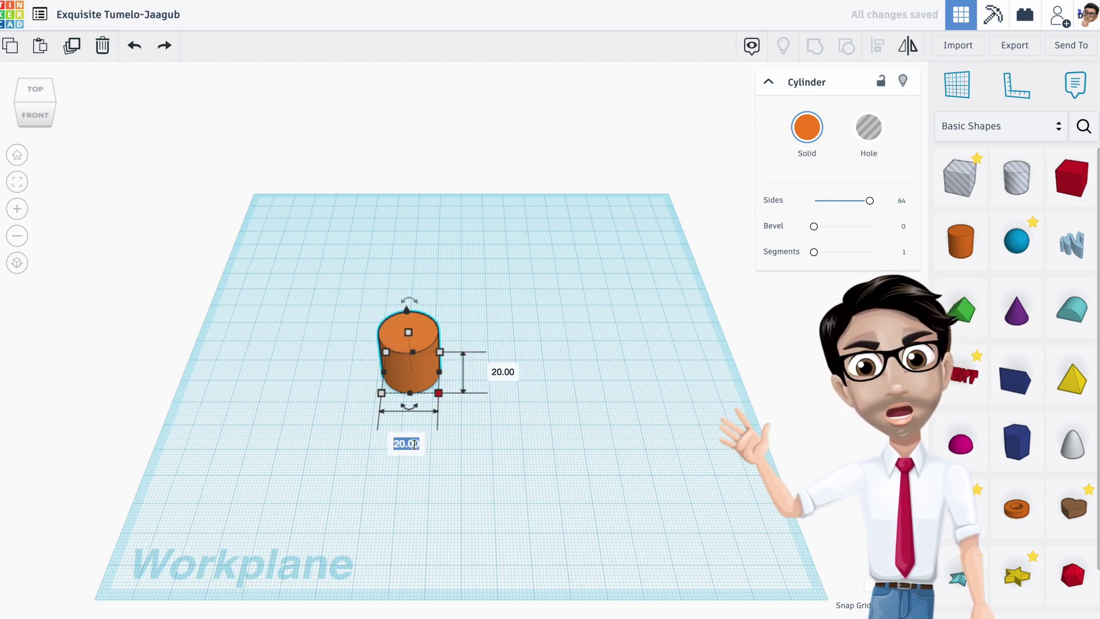
{"action": "type", "text": "40"}
{"action": "key", "text": "Return"}
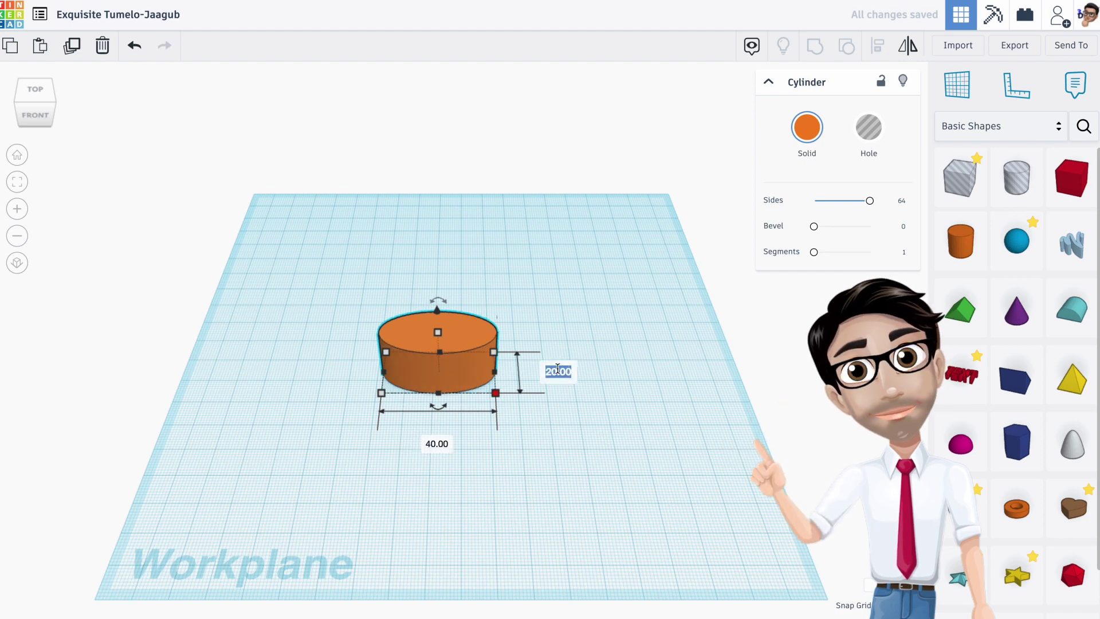
{"action": "type", "text": "40"}
{"action": "key", "text": "Return"}
- Set the cylinder's height to 3 to make it a thin base disc
{"action": "right_click_drag", "start_coordinate": [472, 374], "coordinate": [450, 362]}
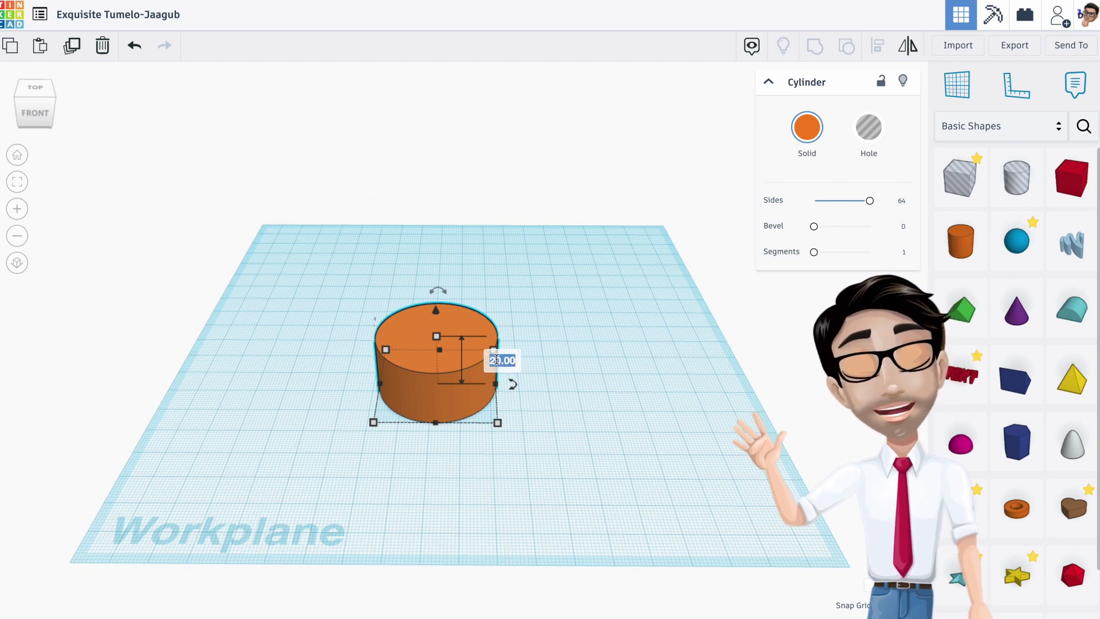
{"action": "type", "text": "3"}
{"action": "key", "text": "Return"}
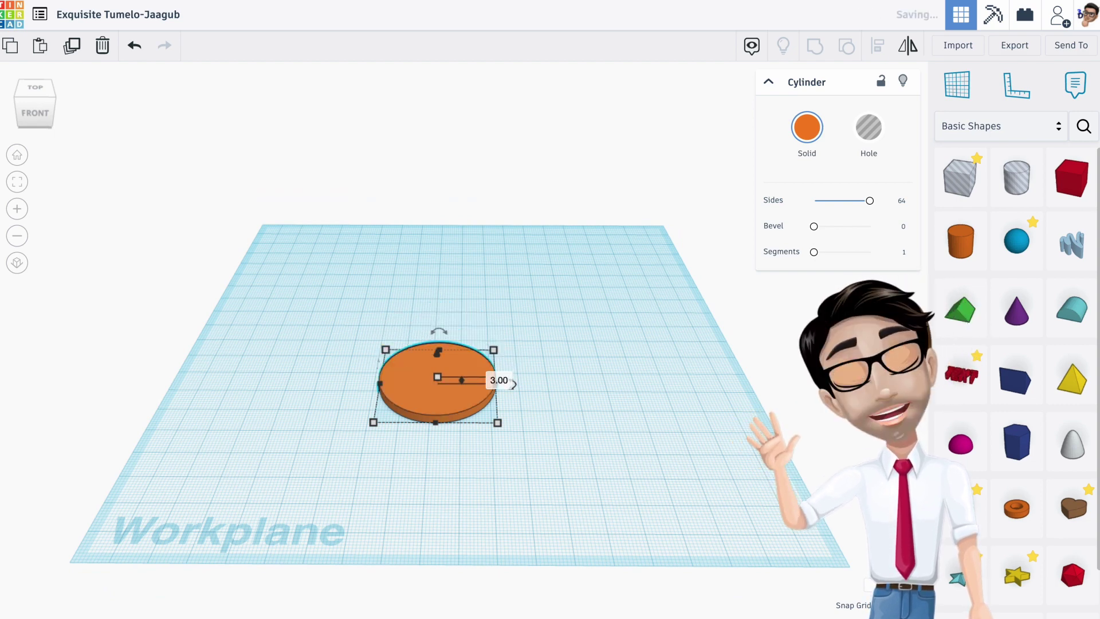
- Add a second cylinder behind and to the left of the base disc, with height 70 and 64 sides
{"action": "mouse_move", "coordinate": [464, 445]}
{"action": "right_mouse_down"}
{"action": "mouse_move", "coordinate": [454, 405]}
{"action": "mouse_move", "coordinate": [481, 346]}
{"action": "mouse_move", "coordinate": [473, 464]}
{"action": "mouse_move", "coordinate": [378, 447]}
{"action": "mouse_move", "coordinate": [466, 434]}
{"action": "mouse_move", "coordinate": [433, 435]}
{"action": "mouse_move", "coordinate": [453, 437]}
{"action": "right_mouse_up"}
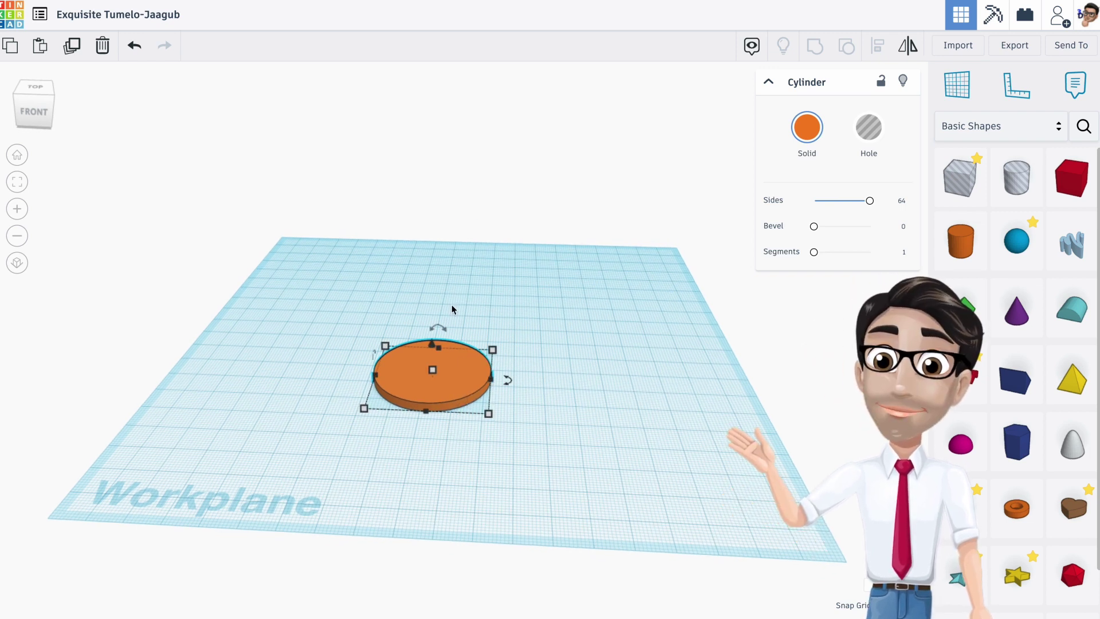
{"action": "left_click", "coordinate": [962, 264]}
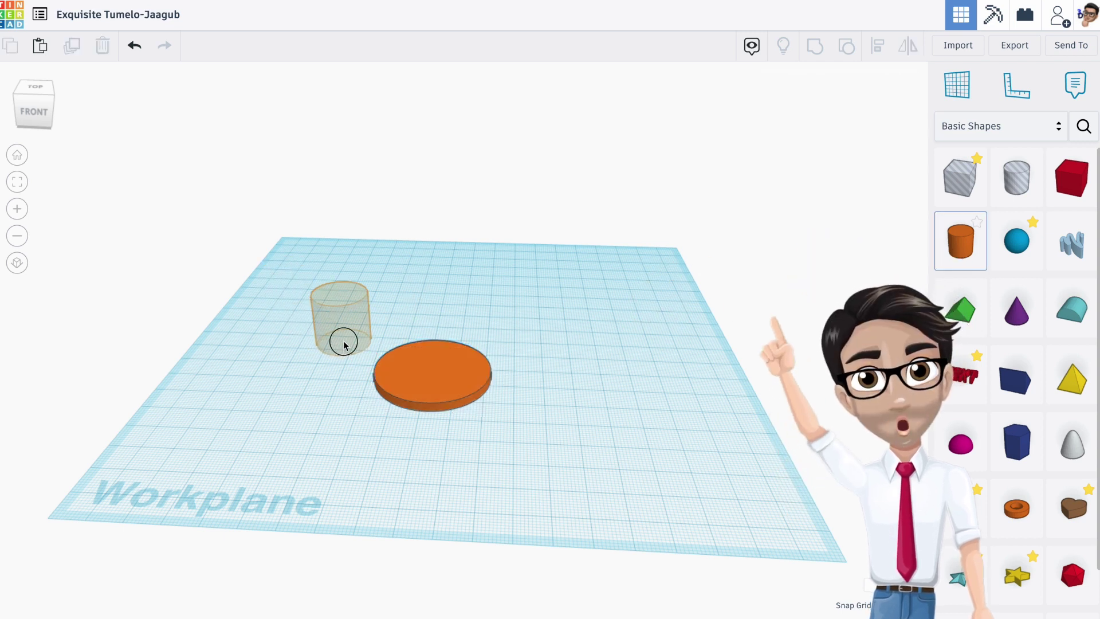
{"action": "left_click", "coordinate": [344, 344]}
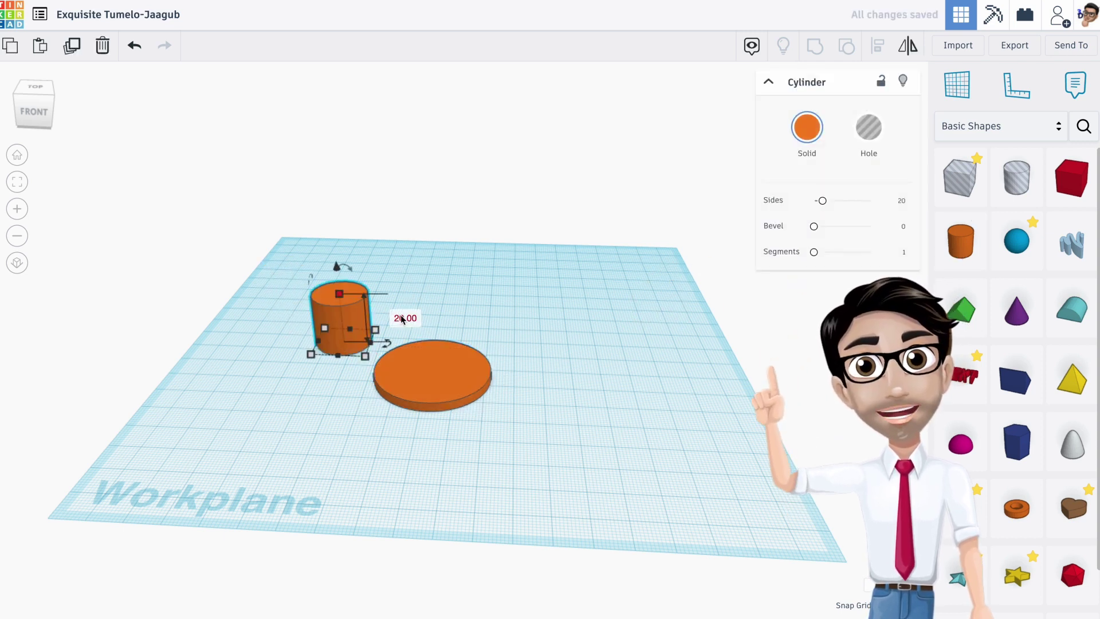
{"action": "key", "text": "Return"}
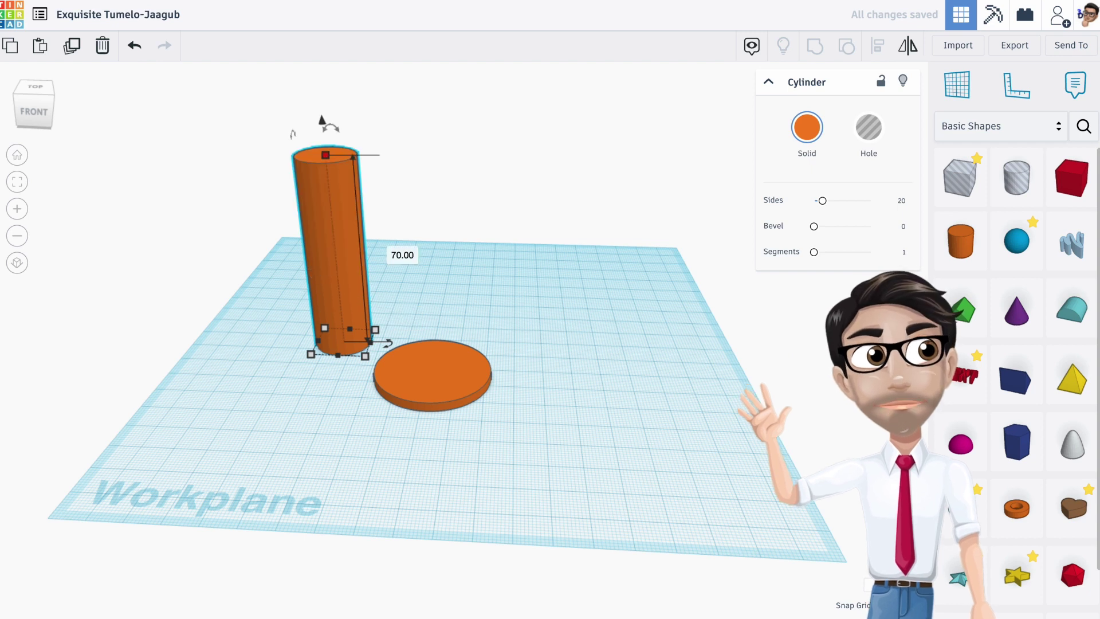
{"action": "left_click_drag", "start_coordinate": [357, 298], "coordinate": [355, 281]}
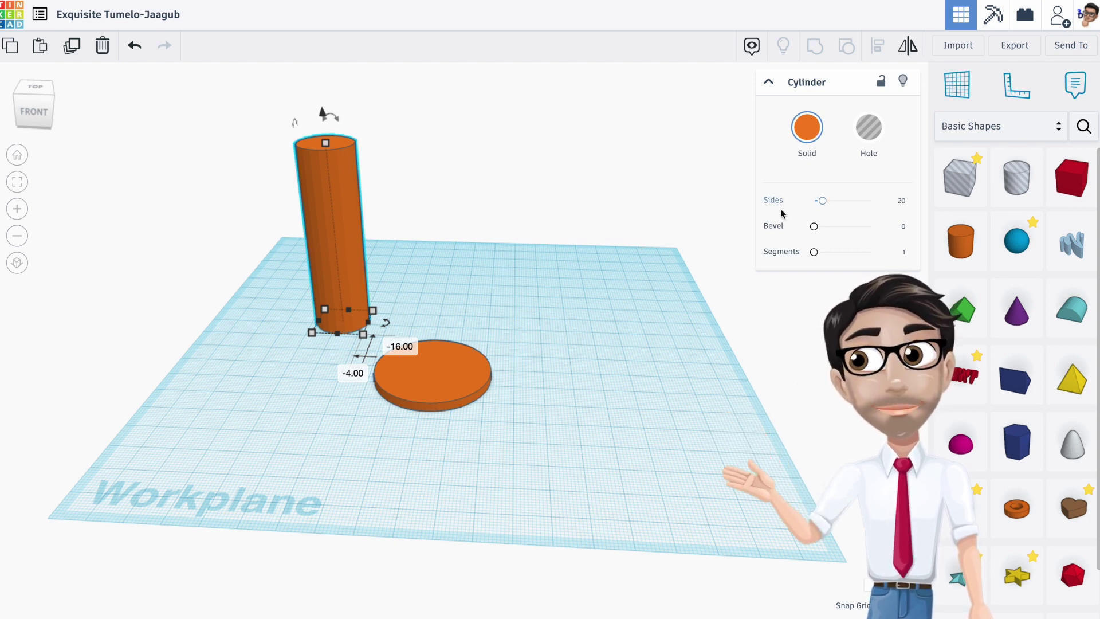
{"action": "left_click_drag", "start_coordinate": [822, 201], "coordinate": [904, 206]}
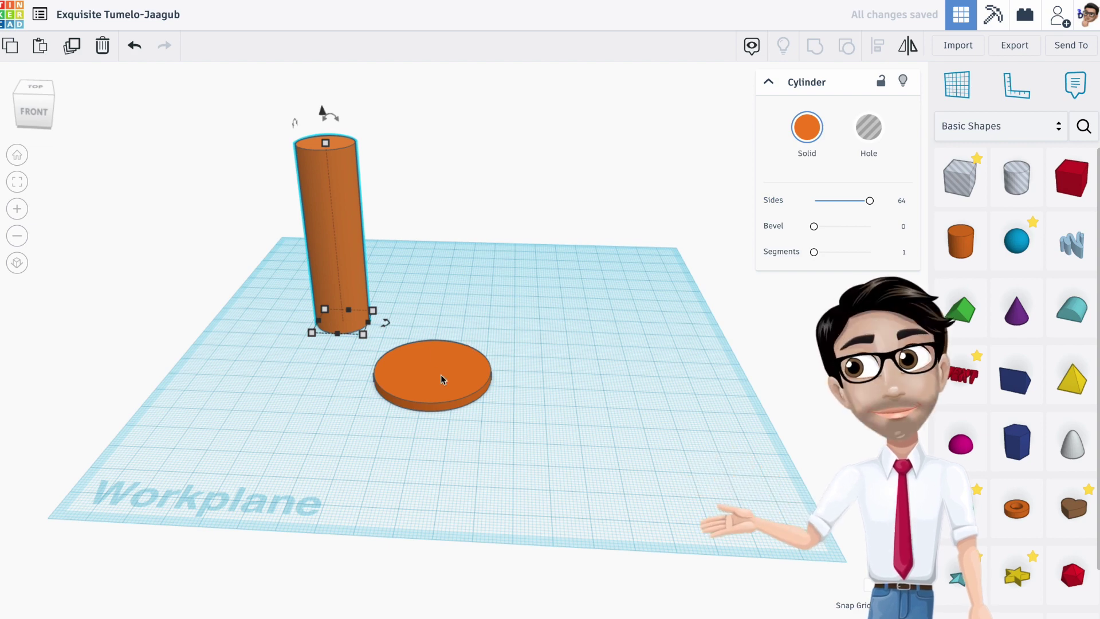
- Move the base disc toward the front of the workplane and set its width and length to 50
{"action": "left_click_drag", "start_coordinate": [441, 379], "coordinate": [408, 388]}
{"action": "right_click_drag", "start_coordinate": [408, 387], "coordinate": [410, 420]}
{"action": "mouse_move", "coordinate": [412, 406]}
{"action": "left_mouse_down"}
{"action": "mouse_move", "coordinate": [371, 347]}
{"action": "mouse_move", "coordinate": [422, 423]}
{"action": "left_mouse_up"}
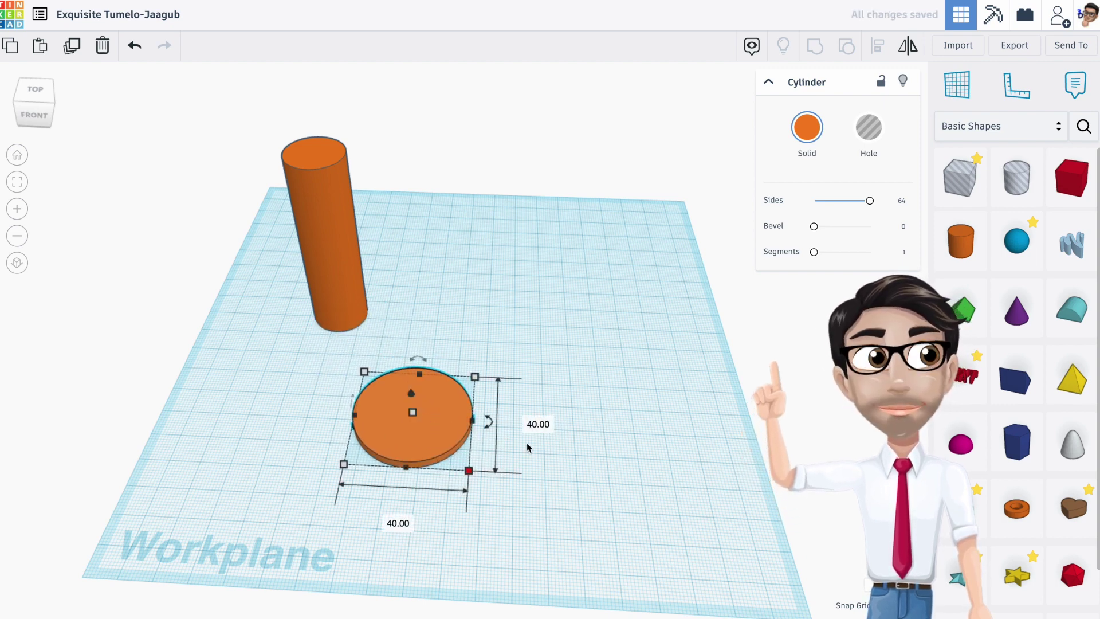
{"action": "key", "text": "Return"}
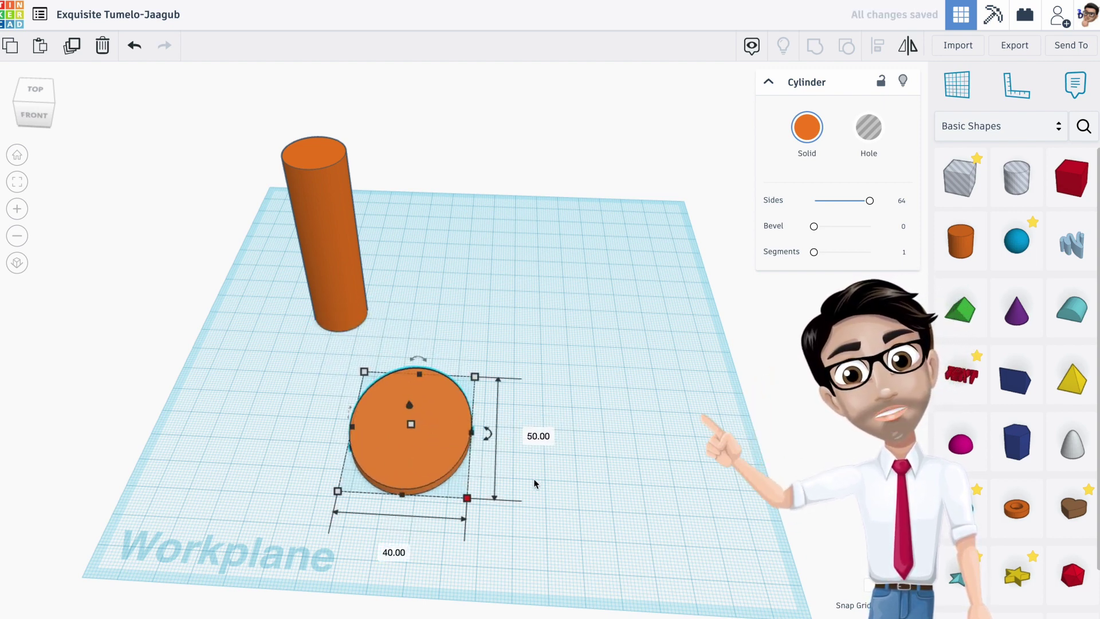
{"action": "type", "text": "50"}
{"action": "key", "text": "Return"}
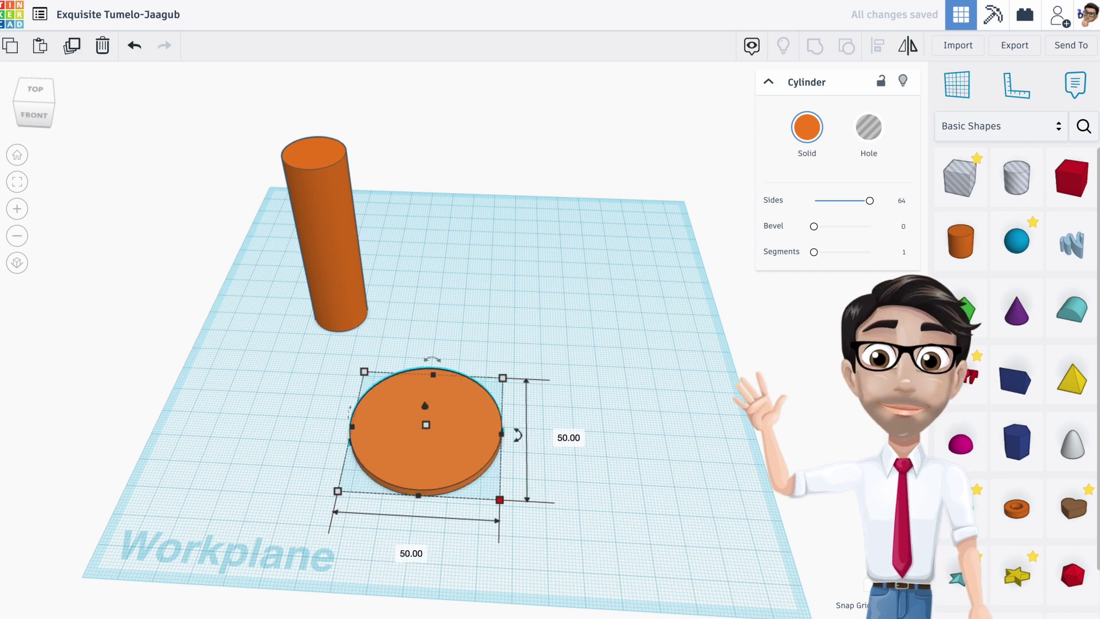
- Shift the base disc slightly to the left, closer to the tall cylinder
{"action": "left_click_drag", "start_coordinate": [433, 461], "coordinate": [408, 424]}
{"action": "right_click_drag", "start_coordinate": [424, 485], "coordinate": [422, 462]}
{"action": "middle_click_drag", "start_coordinate": [417, 418], "coordinate": [425, 457]}
{"action": "right_click_drag", "start_coordinate": [425, 457], "coordinate": [422, 456]}
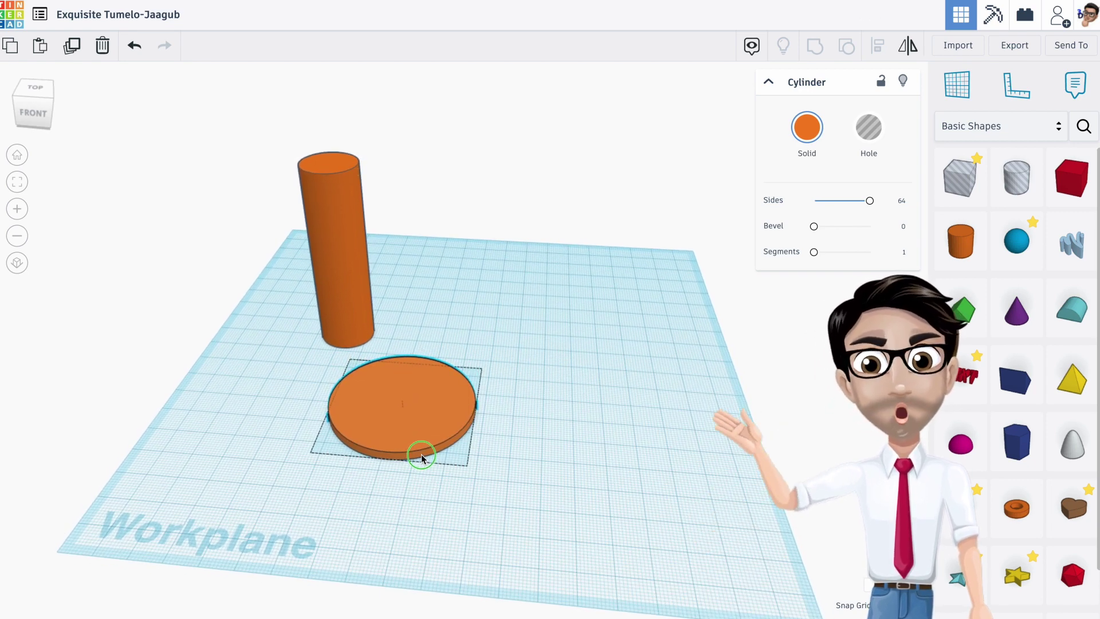
{"action": "right_click_drag", "start_coordinate": [421, 453], "coordinate": [422, 452]}
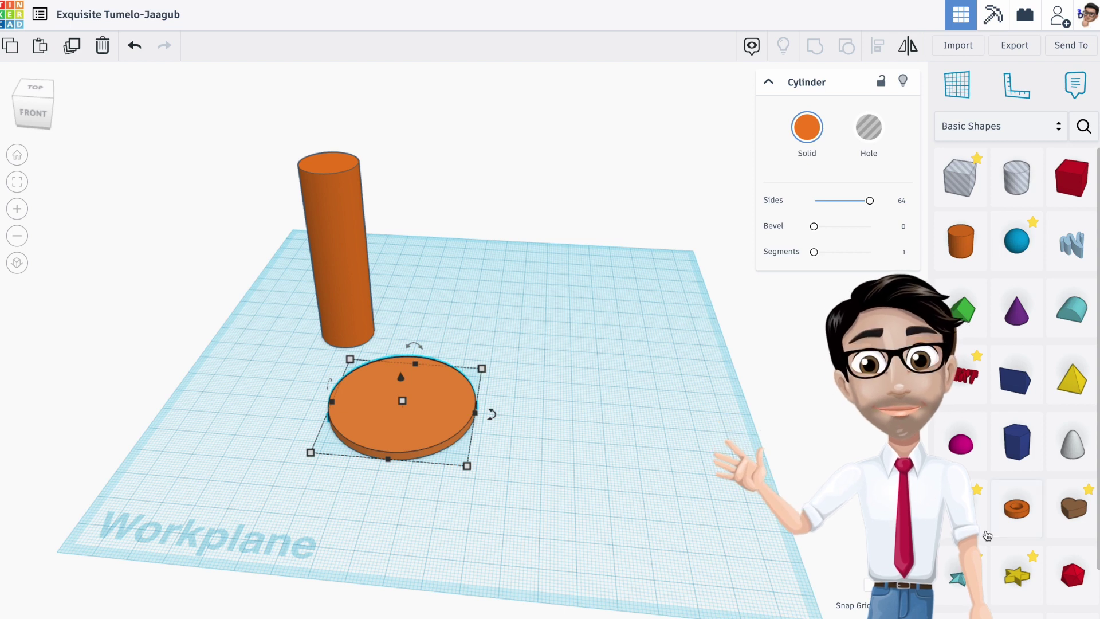
- Place a tube in front and to the right of the base disc and set its length to 50
{"action": "left_click_drag", "start_coordinate": [1007, 511], "coordinate": [501, 470]}
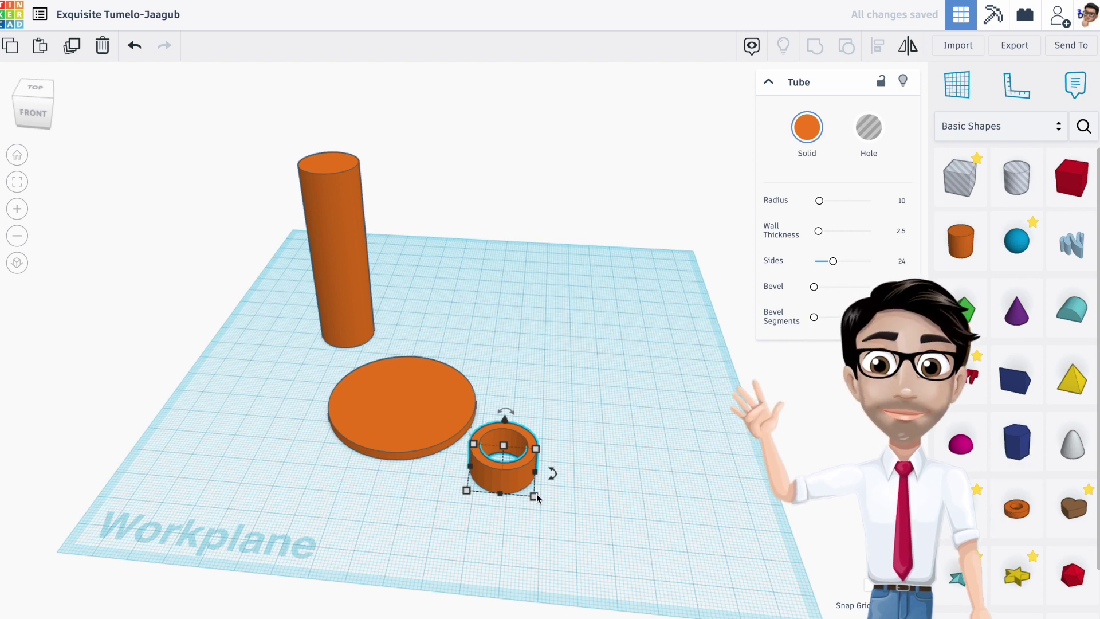
{"action": "mouse_move", "coordinate": [534, 495]}
{"action": "left_click", "coordinate": [606, 480]}
{"action": "type", "text": "50"}
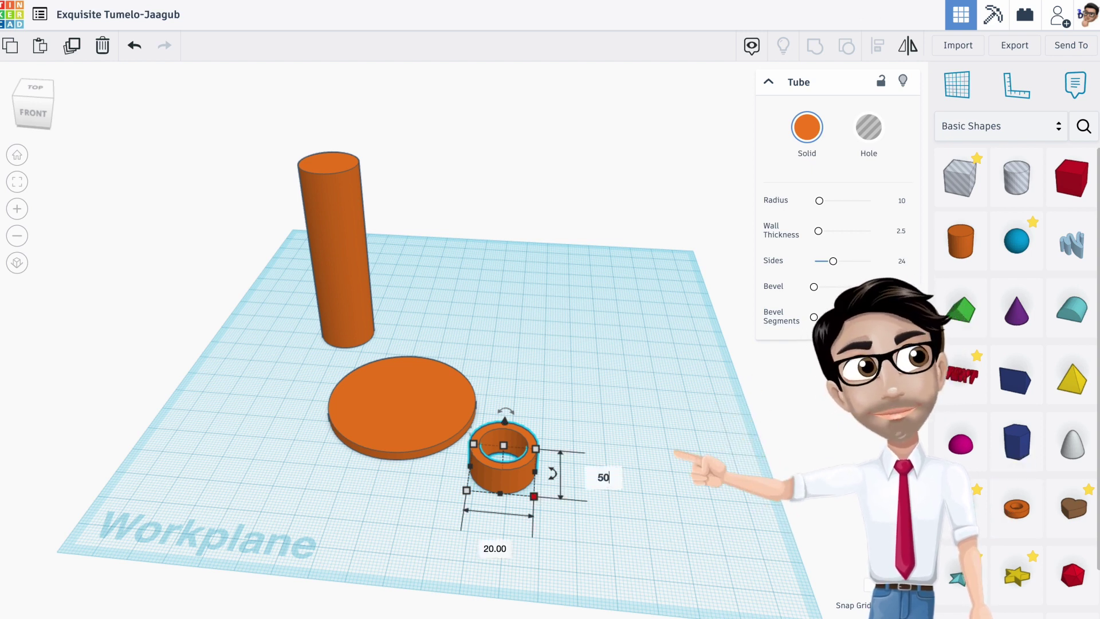
{"action": "key", "text": "Return"}
{"action": "left_click_drag", "start_coordinate": [504, 534], "coordinate": [525, 430]}
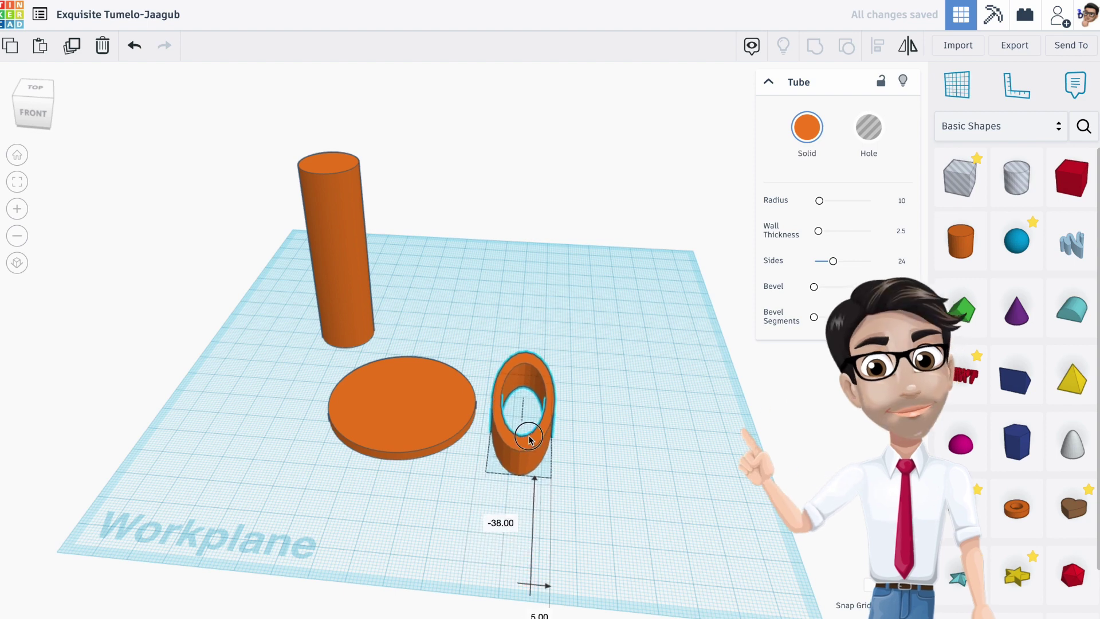
{"action": "left_click", "coordinate": [510, 521]}
{"action": "type", "text": "50"}
{"action": "key", "text": "Return"}
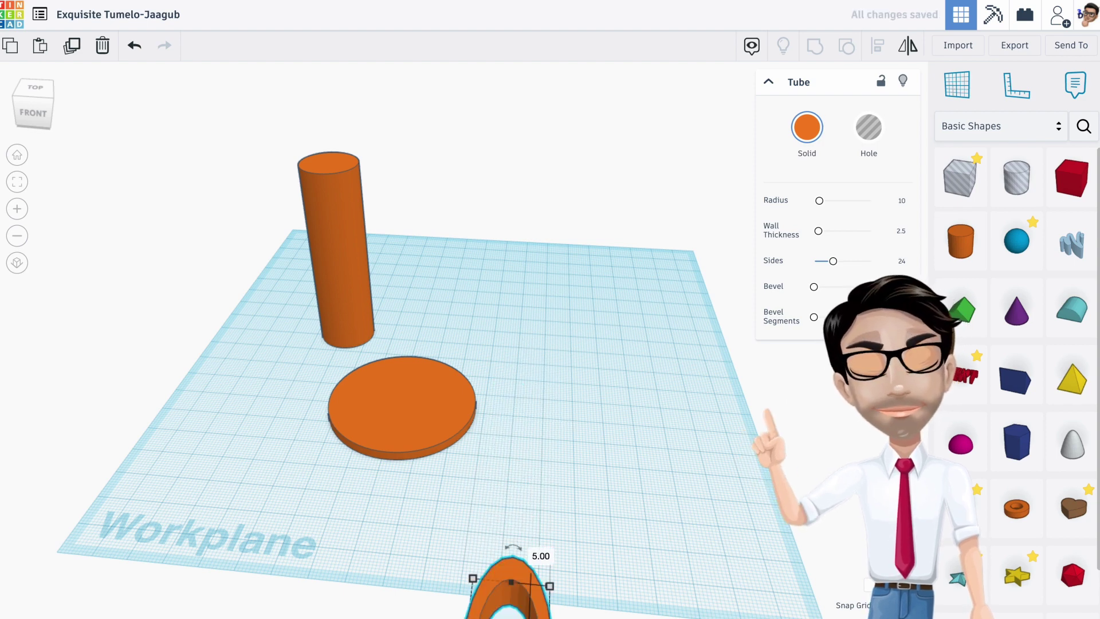
- Move the tube onto the workplane directly to the right of the base disc
{"action": "left_click", "coordinate": [518, 567]}
{"action": "left_click_drag", "start_coordinate": [518, 567], "coordinate": [538, 358]}
{"action": "left_click", "coordinate": [574, 434]}
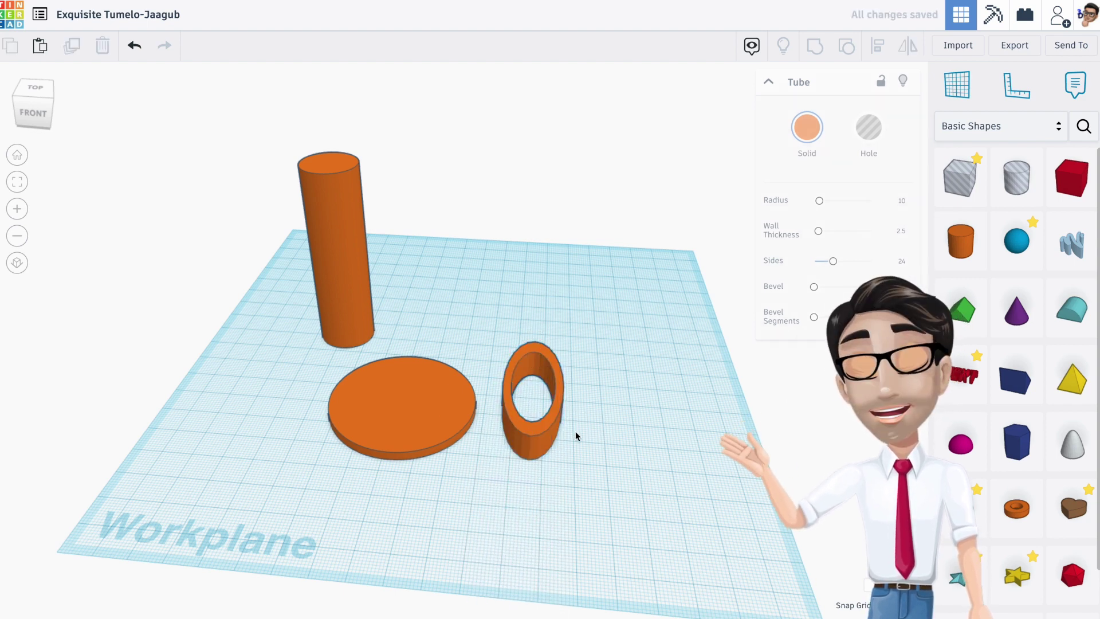
- Set the tube's width to 50 to match its length
{"action": "left_click", "coordinate": [557, 440]}
{"action": "mouse_move", "coordinate": [561, 460]}
{"action": "left_click", "coordinate": [527, 510]}
{"action": "type", "text": "50"}
{"action": "key", "text": "Return"}
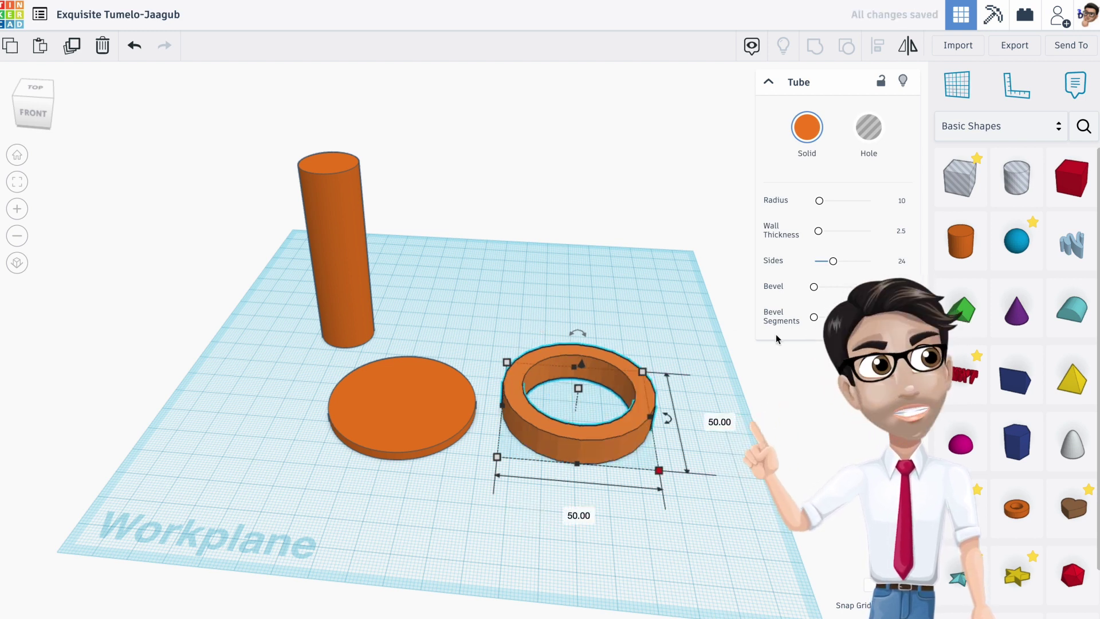
- Set the tube's sides to 64 and its wall thickness to 1
{"action": "left_click_drag", "start_coordinate": [834, 261], "coordinate": [911, 259]}
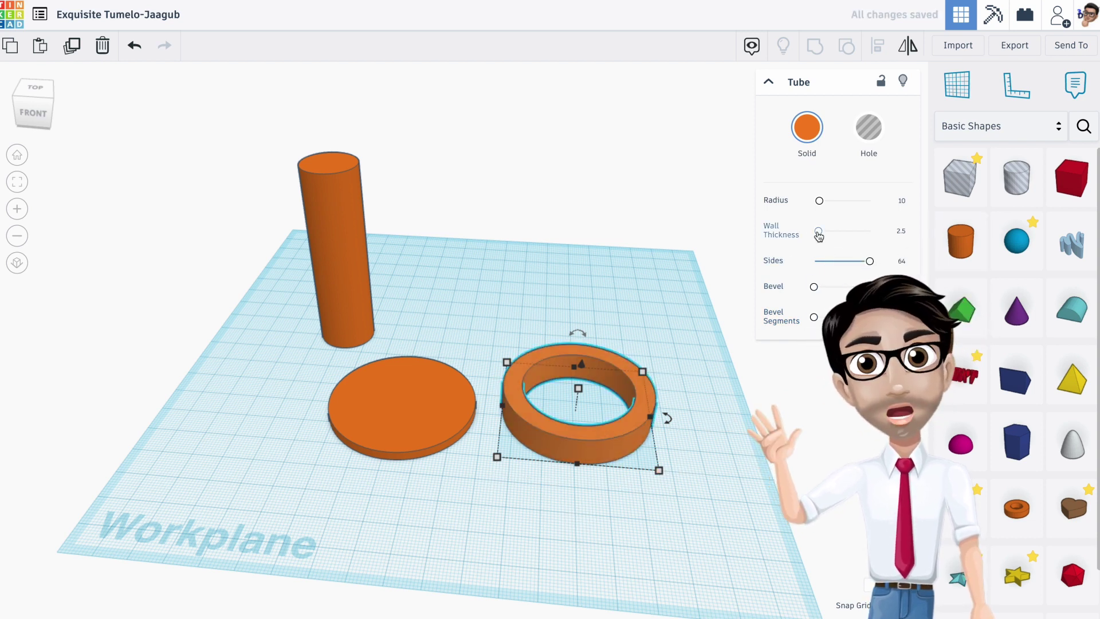
{"action": "left_click", "coordinate": [901, 231]}
{"action": "type", "text": "1"}
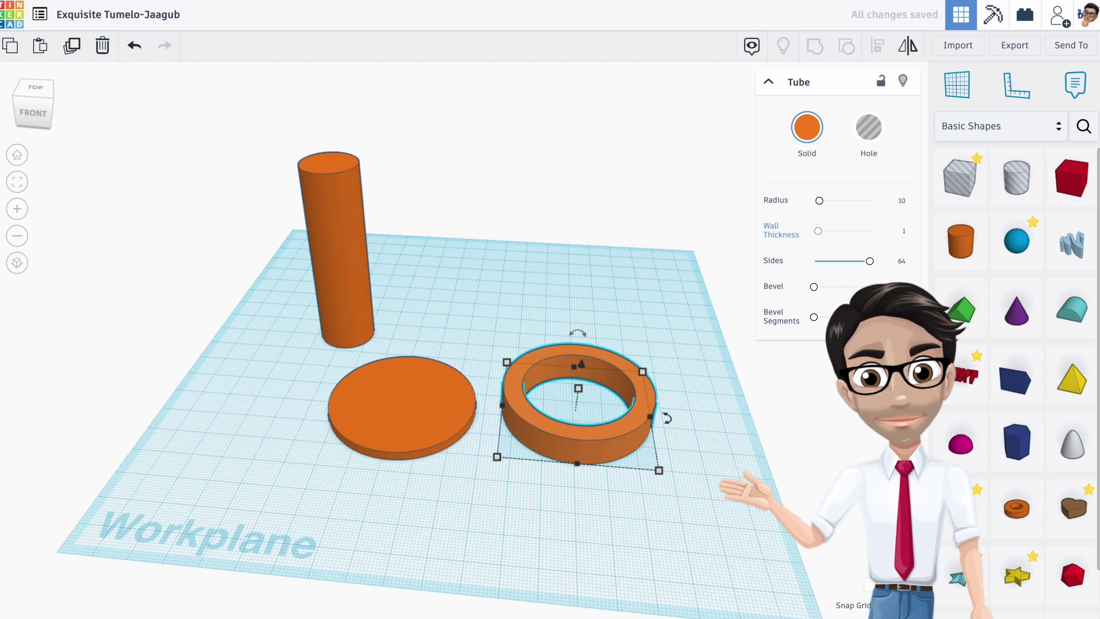
{"action": "key", "text": "Return"}
{"action": "left_click", "coordinate": [769, 401]}
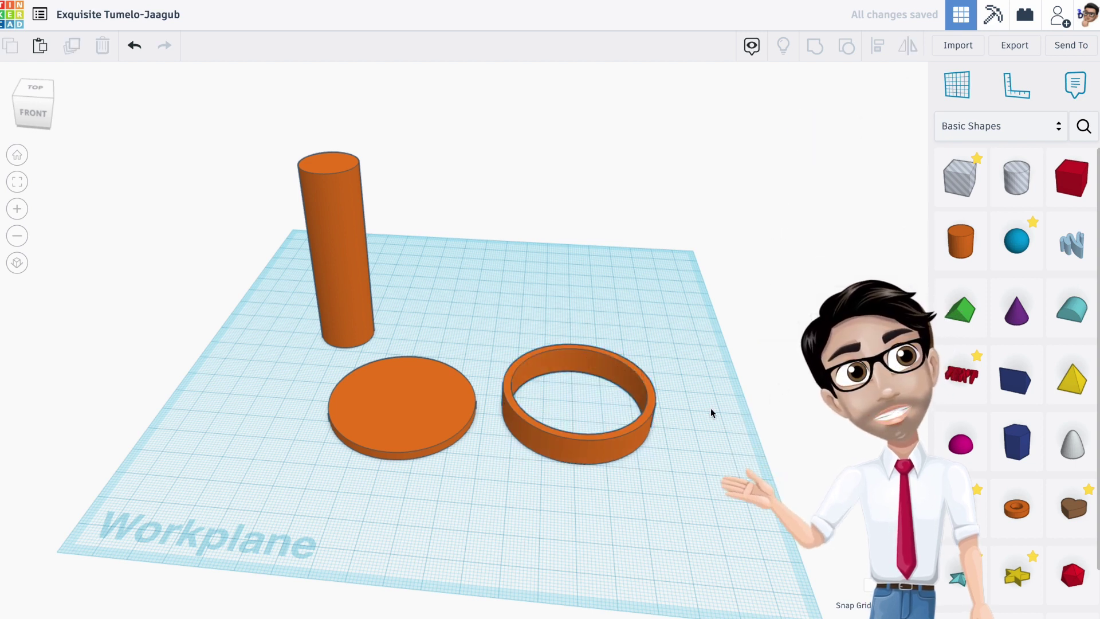
- Move the tube slightly toward the front of the workplane, beside the base disc
{"action": "left_click", "coordinate": [623, 447]}
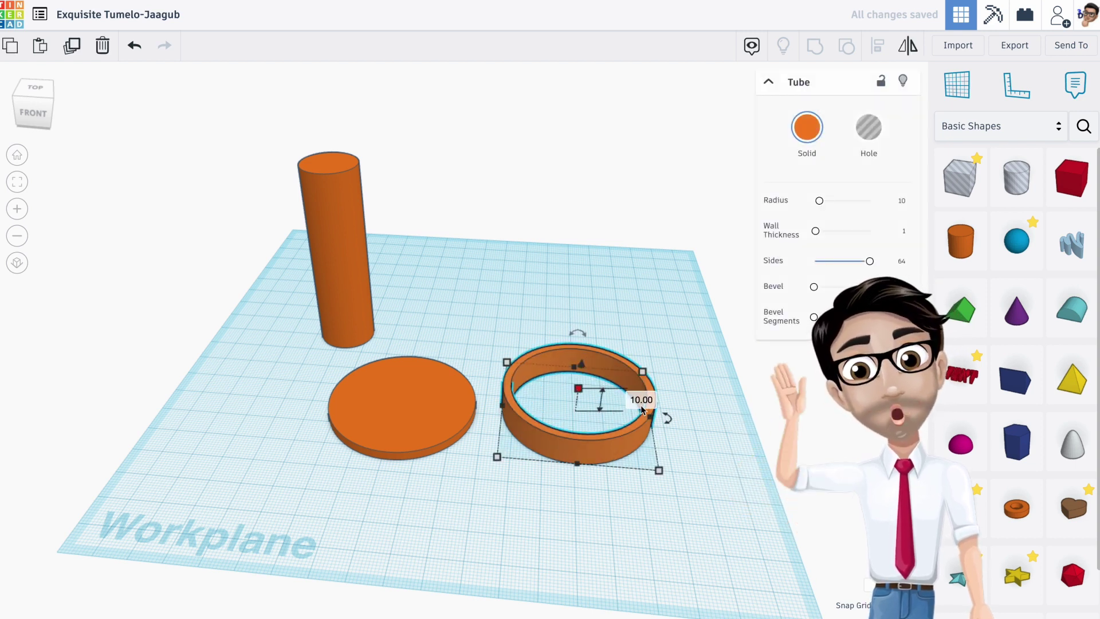
{"action": "mouse_move", "coordinate": [594, 449]}
{"action": "left_mouse_down"}
{"action": "mouse_move", "coordinate": [488, 465]}
{"action": "mouse_move", "coordinate": [407, 443]}
{"action": "mouse_move", "coordinate": [607, 457]}
{"action": "left_mouse_up"}
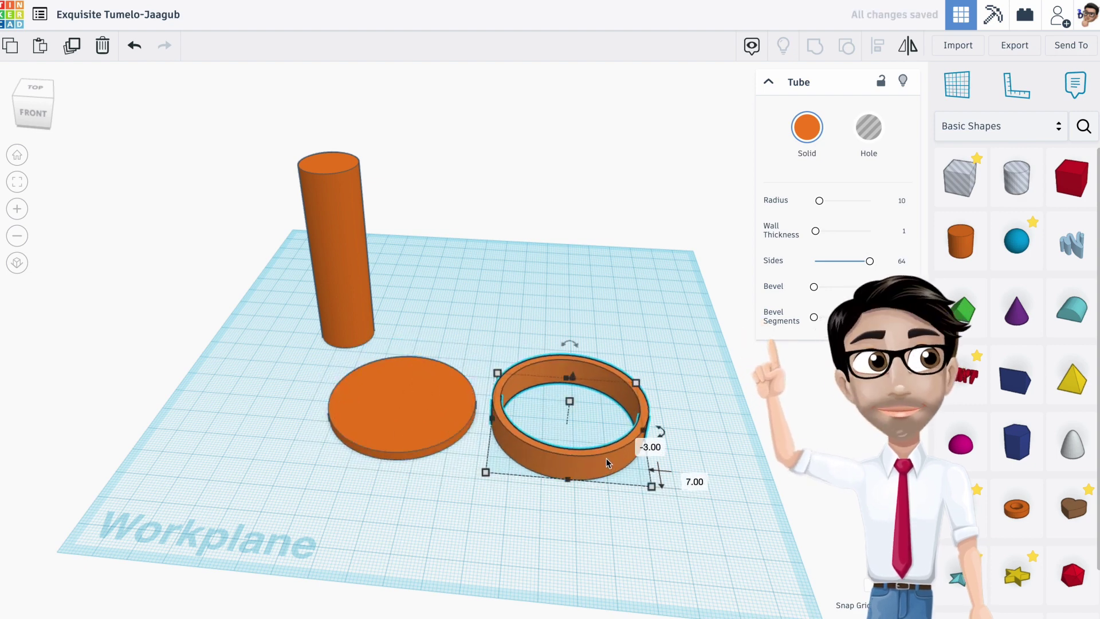
{"action": "mouse_move", "coordinate": [569, 401]}
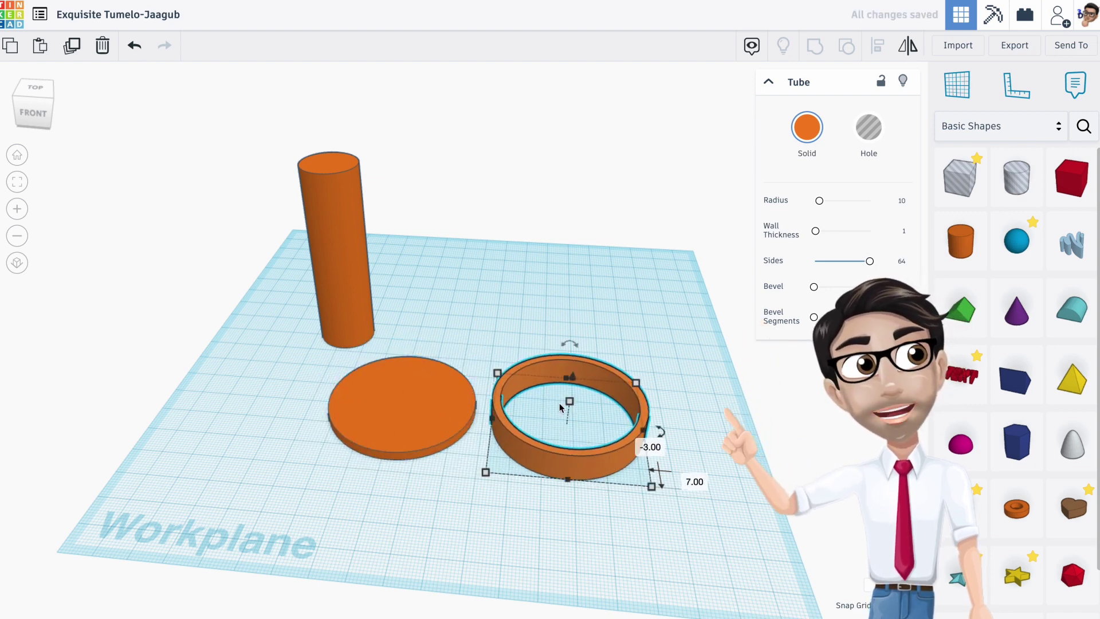
- Set the tube's height to 3 and move it slightly farther from the base disc
{"action": "left_click", "coordinate": [623, 412]}
{"action": "type", "text": "3"}
{"action": "key", "text": "Return"}
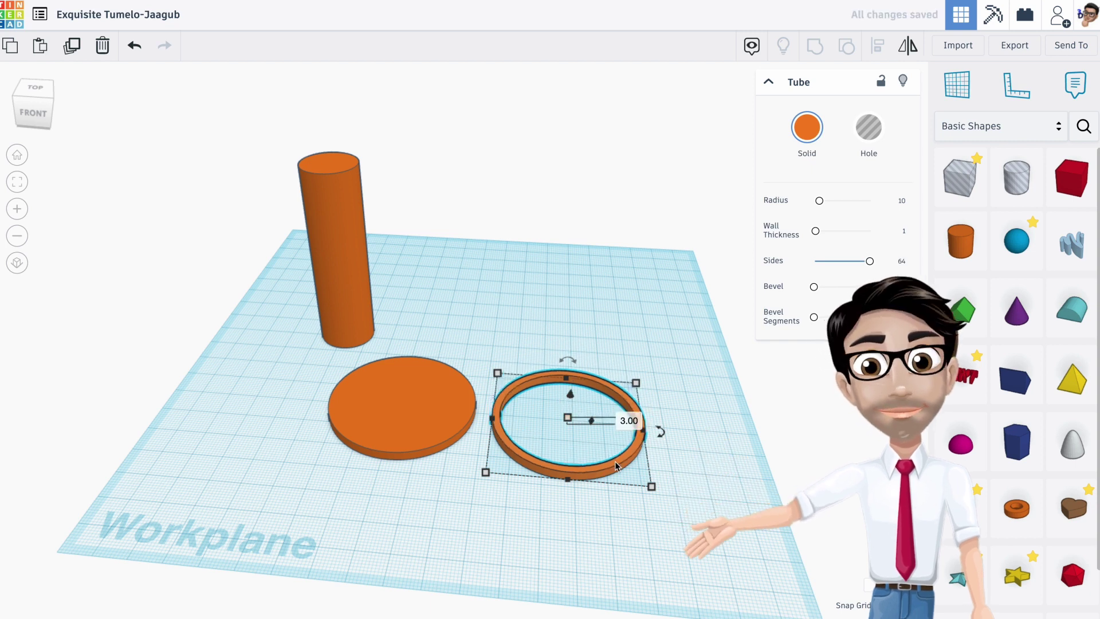
{"action": "mouse_move", "coordinate": [600, 468]}
{"action": "left_mouse_down"}
{"action": "mouse_move", "coordinate": [417, 449]}
{"action": "mouse_move", "coordinate": [602, 459]}
{"action": "left_mouse_up"}
- Change the base disc's solid color to green
{"action": "left_click", "coordinate": [381, 430]}
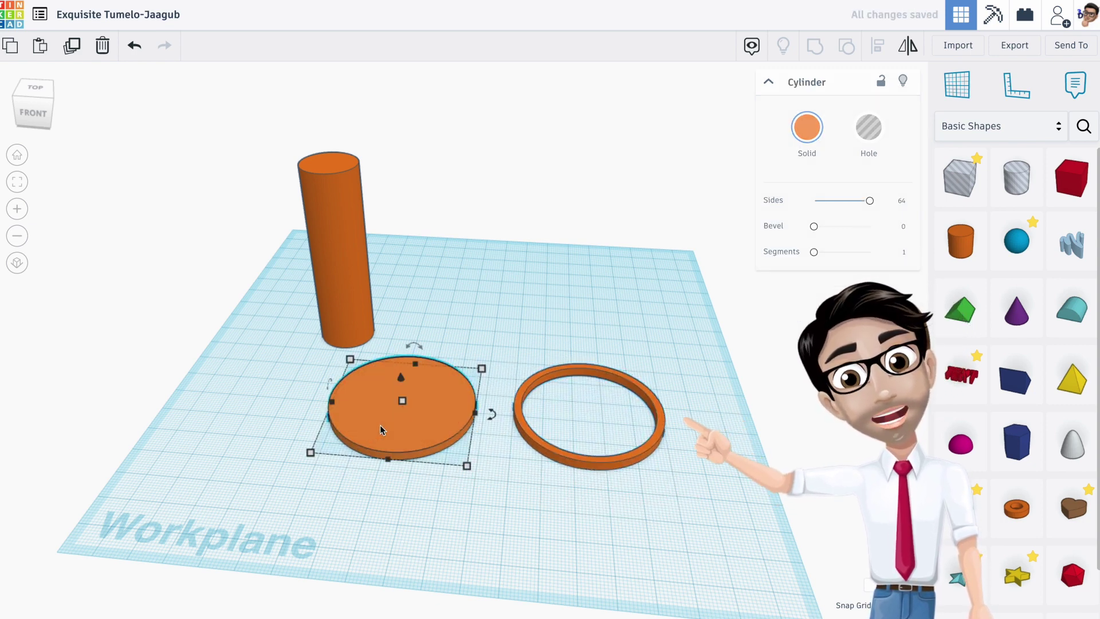
{"action": "left_click", "coordinate": [807, 127]}
{"action": "left_click", "coordinate": [862, 245]}
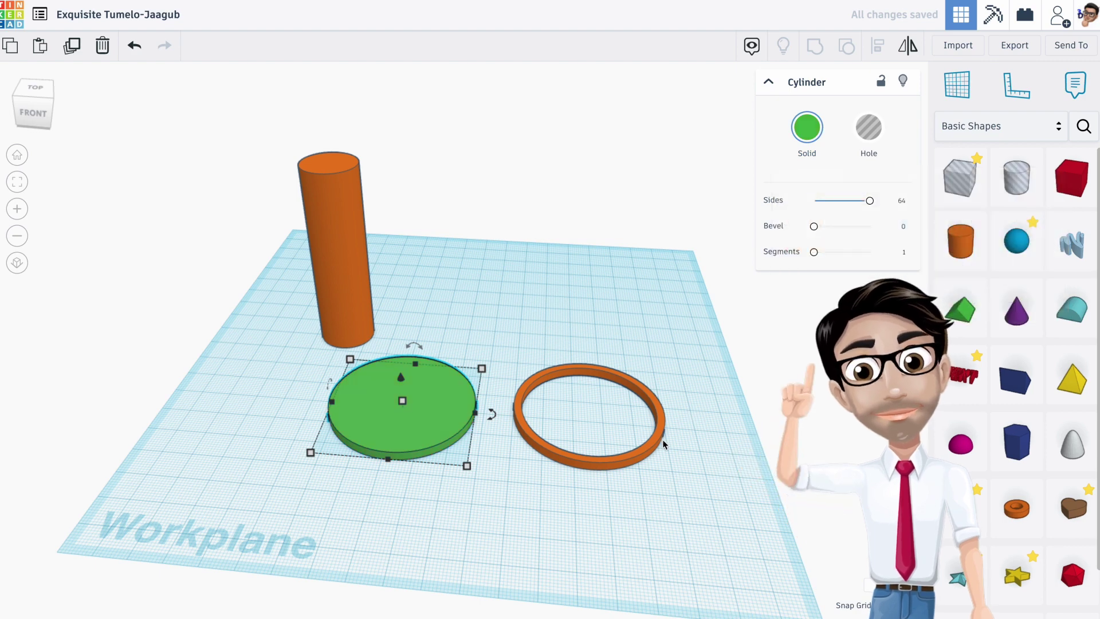
- Stack the tube on the base disc by moving it over the disc and raising it 3 mm, and align both by their centers
{"action": "left_click_drag", "start_coordinate": [633, 434], "coordinate": [459, 424]}
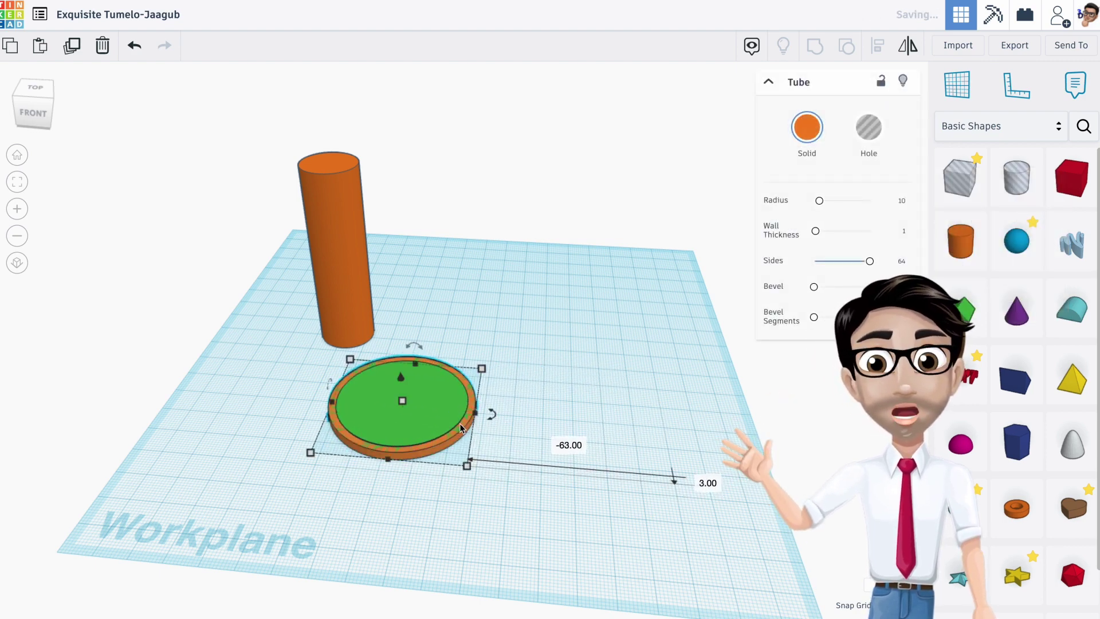
{"action": "left_click_drag", "start_coordinate": [403, 382], "coordinate": [401, 371]}
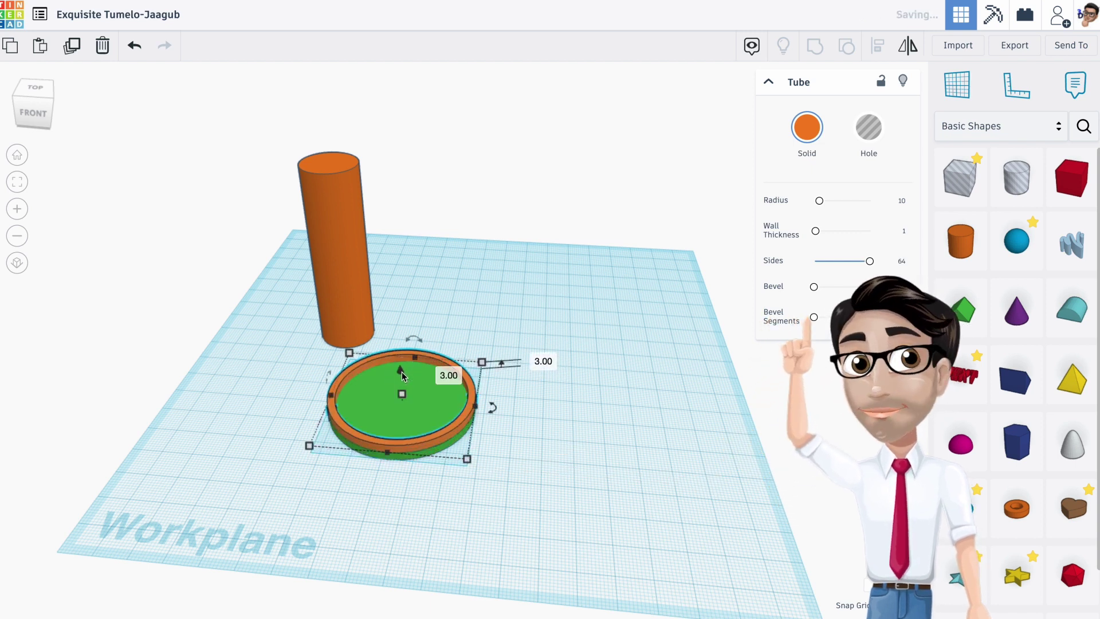
{"action": "left_click", "coordinate": [369, 413]}
{"action": "left_click_drag", "start_coordinate": [297, 395], "coordinate": [425, 421]}
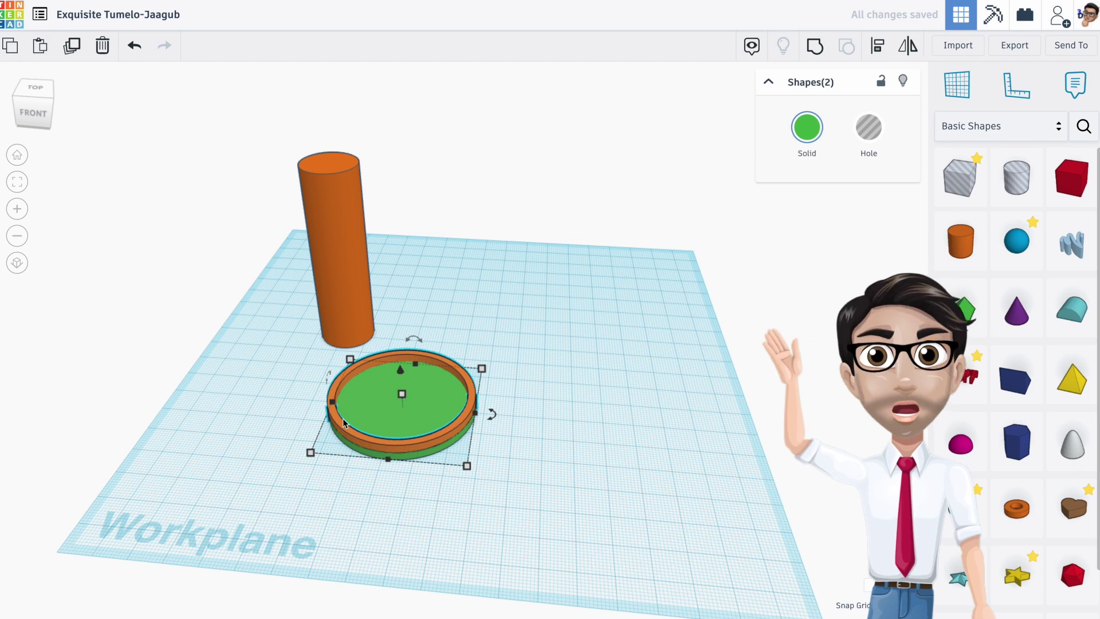
{"action": "left_click_drag", "start_coordinate": [280, 375], "coordinate": [465, 440]}
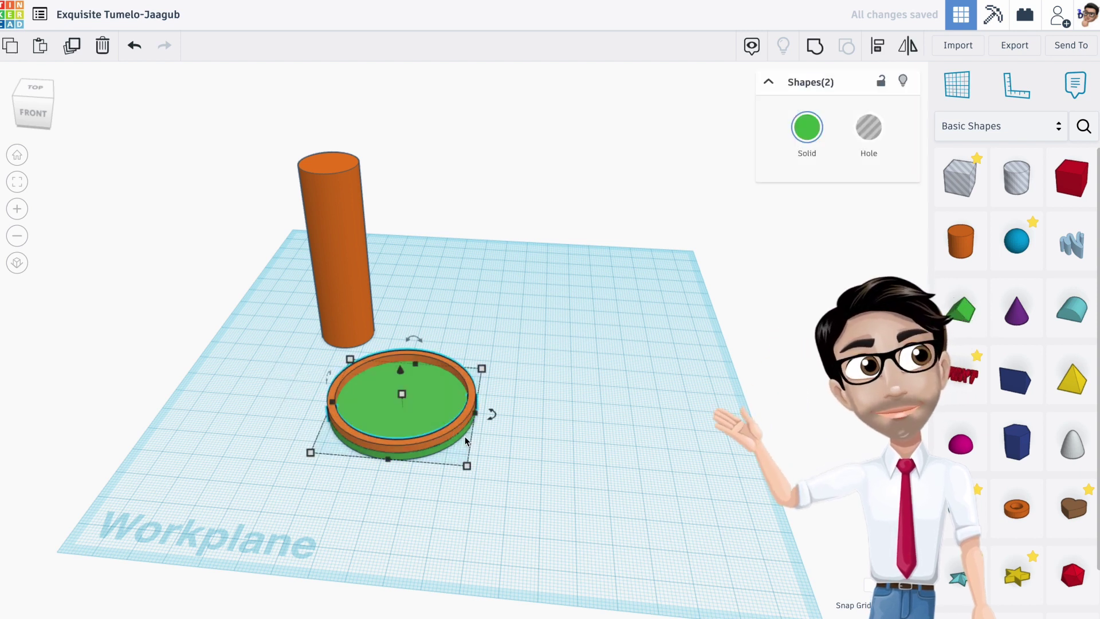
{"action": "key", "text": "l"}
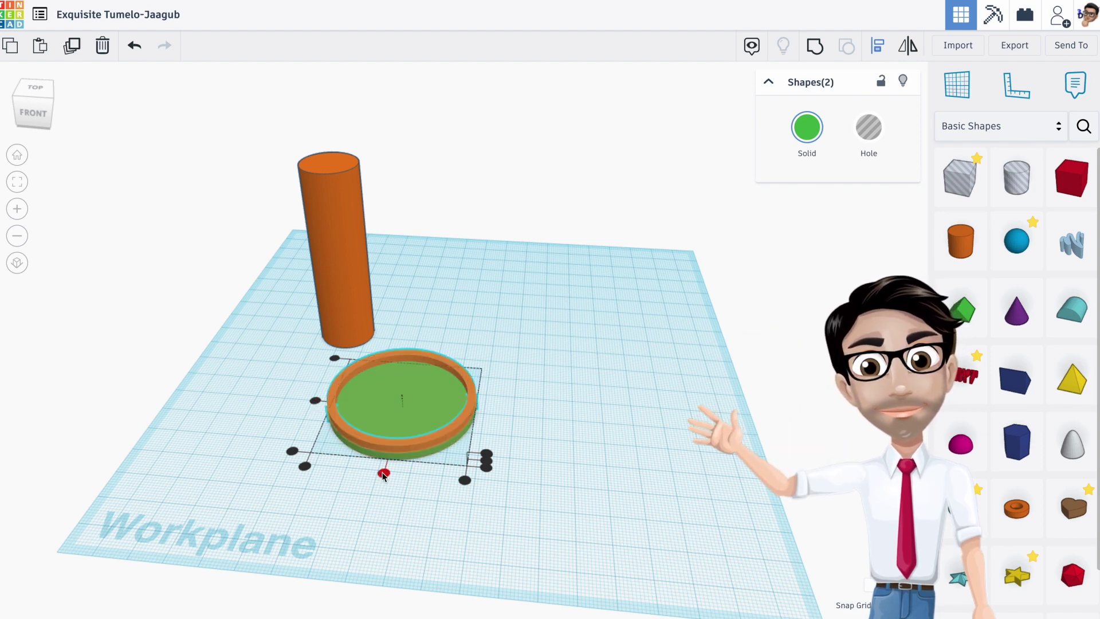
{"action": "right_click_drag", "start_coordinate": [335, 485], "coordinate": [430, 430]}
{"action": "scroll", "coordinate": [401, 449], "scroll_direction": "up", "scroll_amount": 1}
{"action": "left_click", "coordinate": [444, 460]}
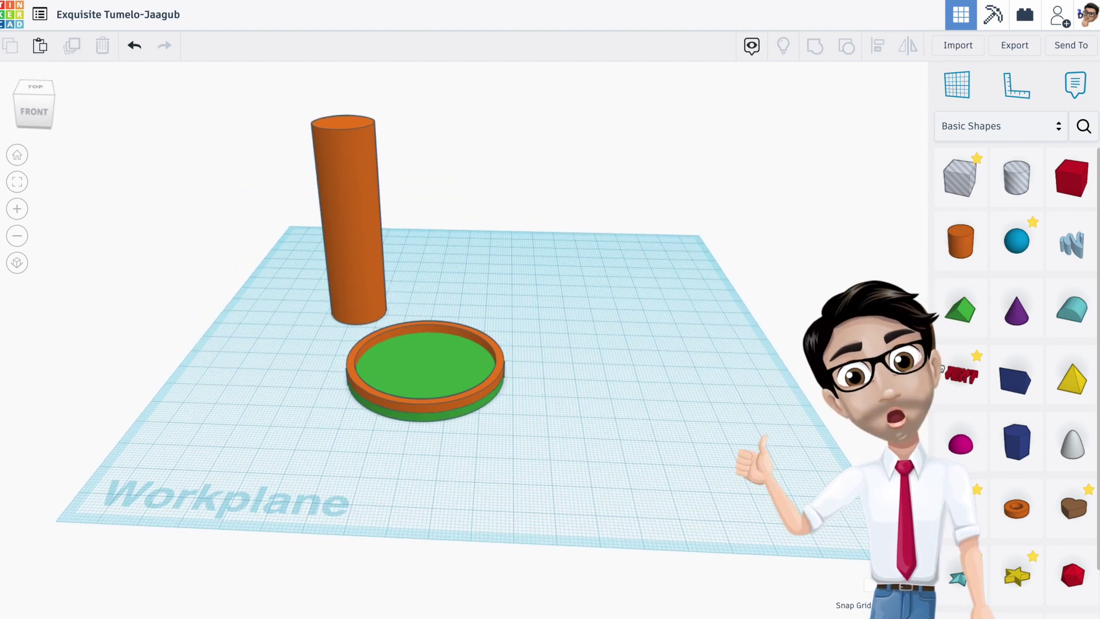
- Add a sphere with 24 steps on the workplane beside the base and scale it down uniformly to about 3 mm
{"action": "left_click_drag", "start_coordinate": [1023, 250], "coordinate": [551, 431]}
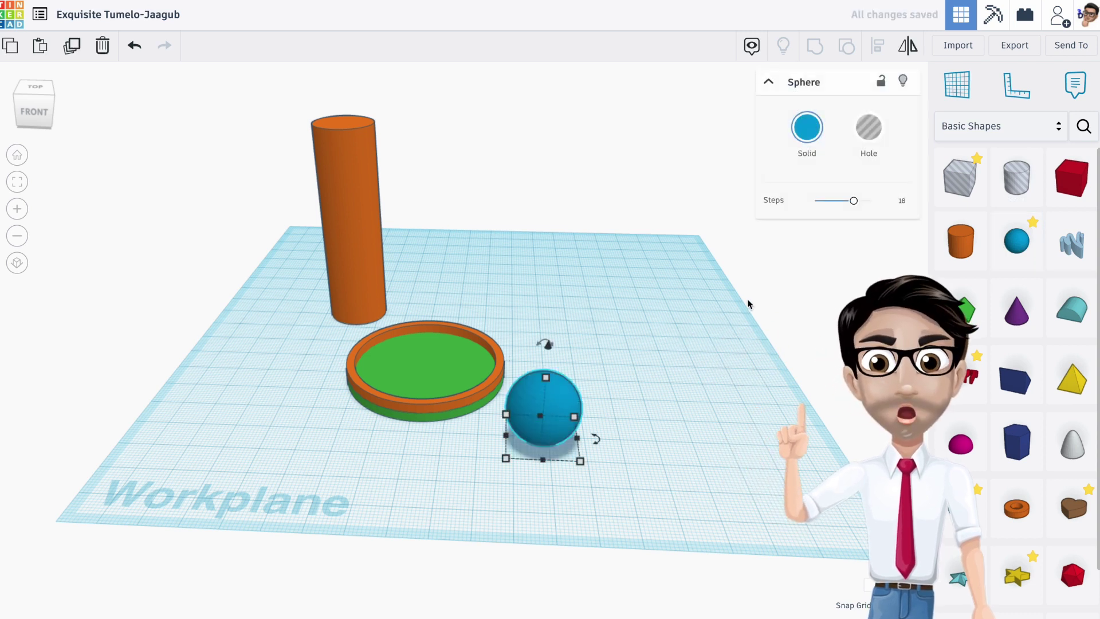
{"action": "left_click_drag", "start_coordinate": [853, 201], "coordinate": [921, 199]}
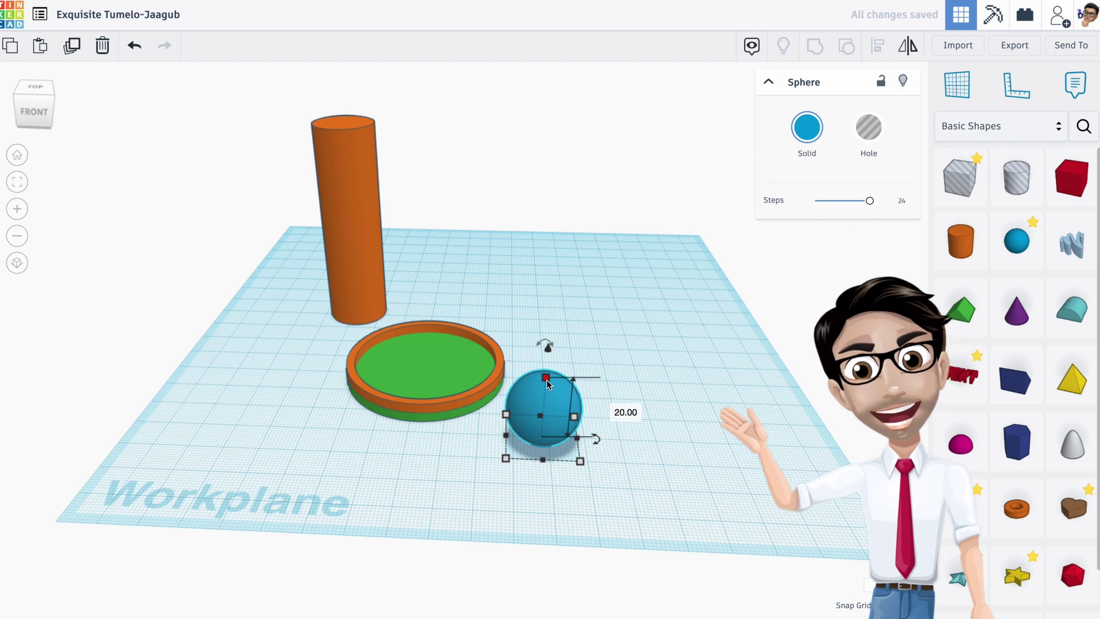
{"action": "left_click_drag", "start_coordinate": [546, 381], "coordinate": [546, 384]}
{"action": "left_click_drag", "start_coordinate": [545, 395], "coordinate": [544, 422]}
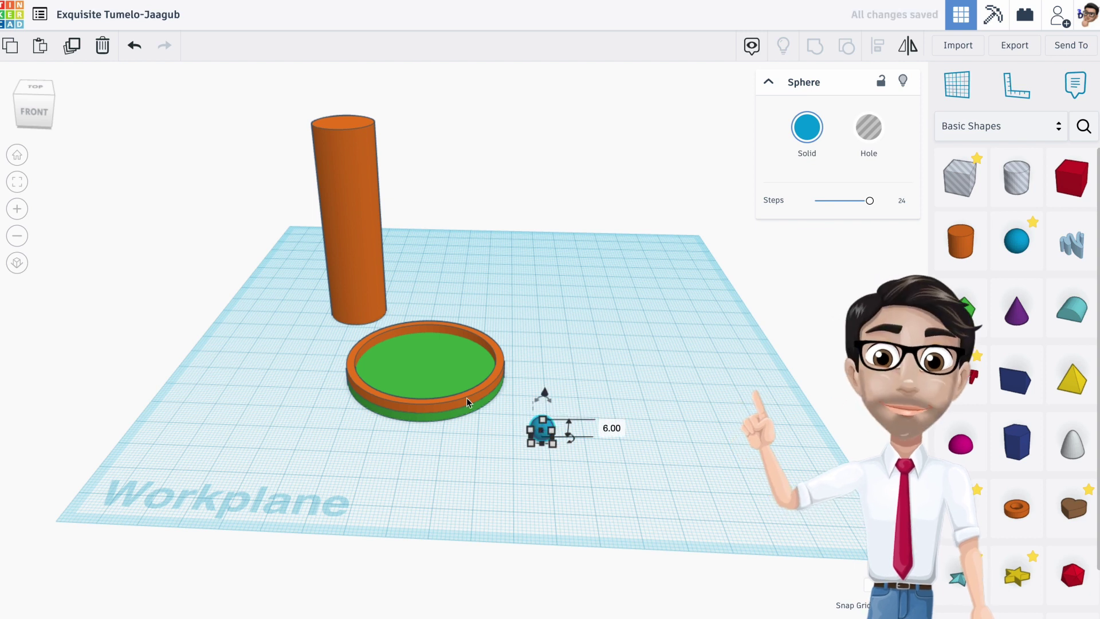
{"action": "left_click", "coordinate": [545, 420]}
{"action": "left_click_drag", "start_coordinate": [547, 427], "coordinate": [547, 431]}
- Place the sphere on the front of the tube's wall, raised to the wall's level, and enlarge it uniformly to protrude from the rim
{"action": "scroll", "coordinate": [484, 412], "scroll_direction": "up", "scroll_amount": 5}
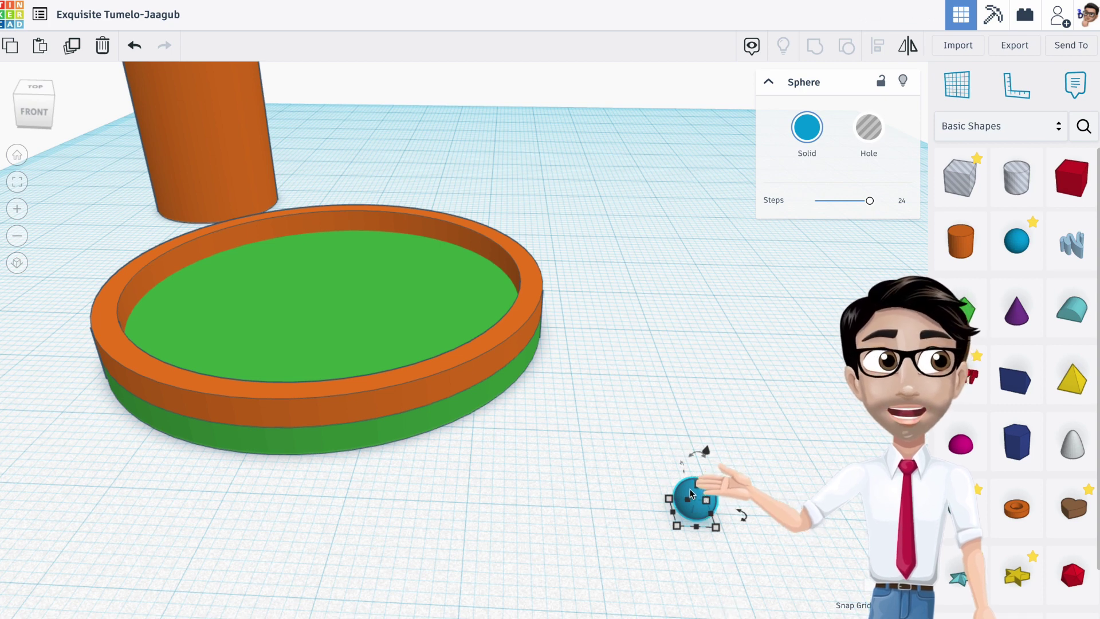
{"action": "left_click_drag", "start_coordinate": [685, 493], "coordinate": [332, 425]}
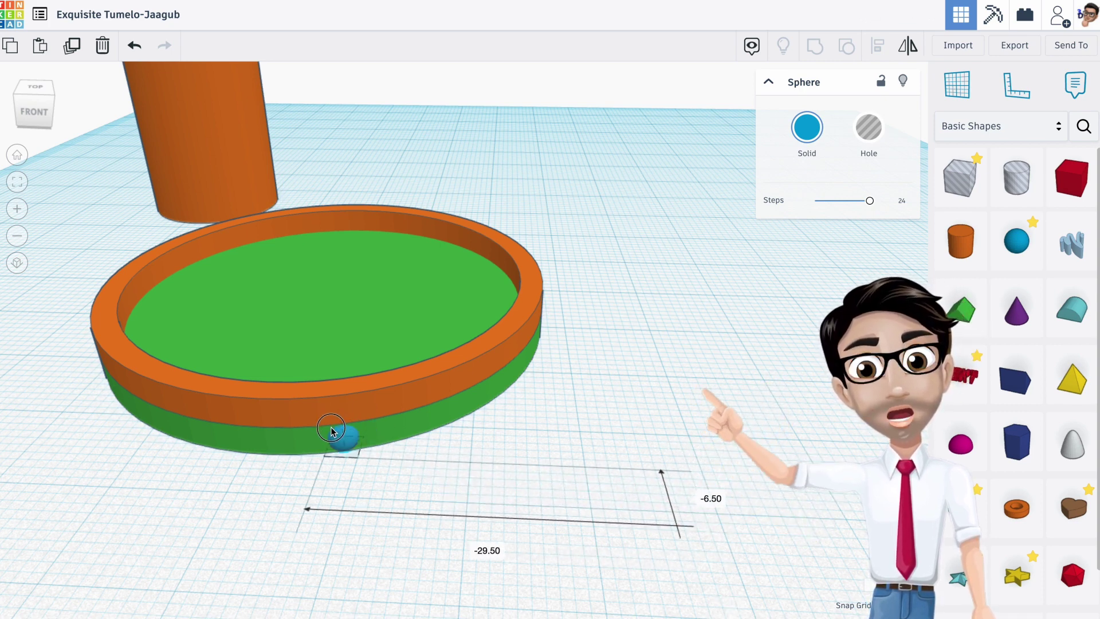
{"action": "left_click_drag", "start_coordinate": [338, 386], "coordinate": [339, 364]}
{"action": "right_click_drag", "start_coordinate": [368, 391], "coordinate": [336, 369]}
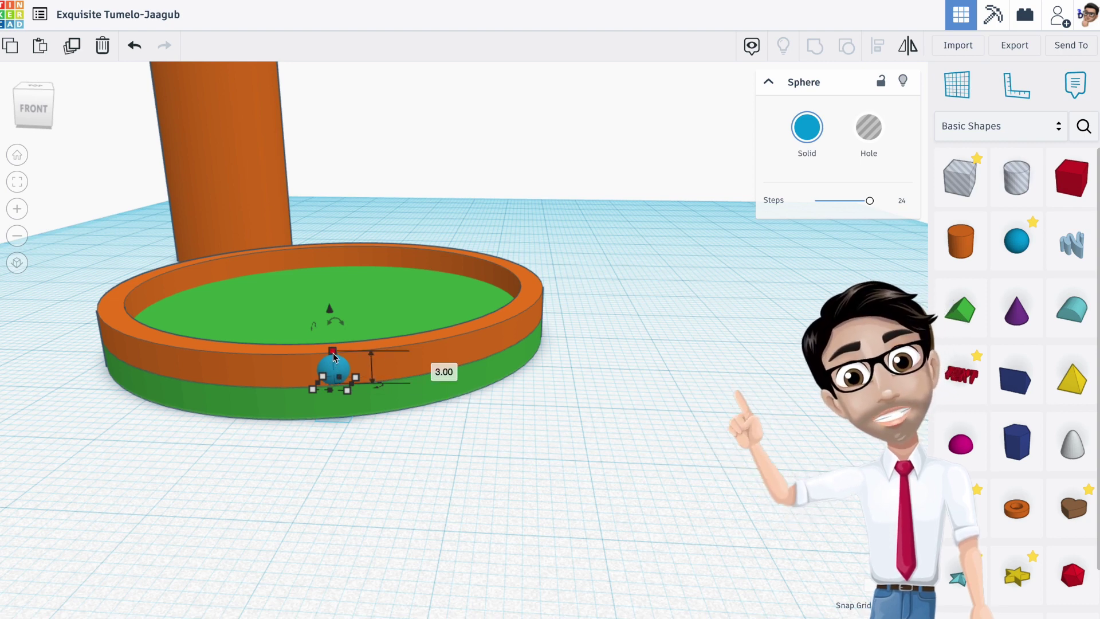
{"action": "left_click_drag", "start_coordinate": [334, 357], "coordinate": [335, 351], "text": "shift"}
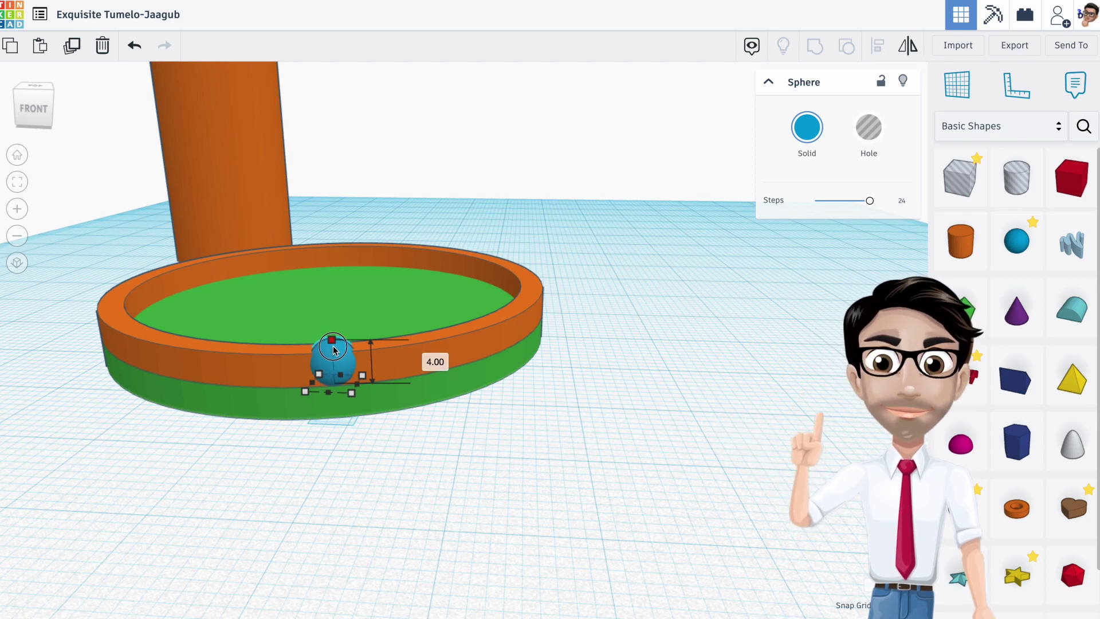
{"action": "left_click_drag", "start_coordinate": [334, 346], "coordinate": [335, 340], "text": "shift"}
- Align the sphere, tube and base disc on their center line across the width
{"action": "right_click_drag", "start_coordinate": [334, 335], "coordinate": [401, 367]}
{"action": "middle_click_drag", "start_coordinate": [326, 378], "coordinate": [385, 365]}
{"action": "left_click_drag", "start_coordinate": [84, 314], "coordinate": [457, 398]}
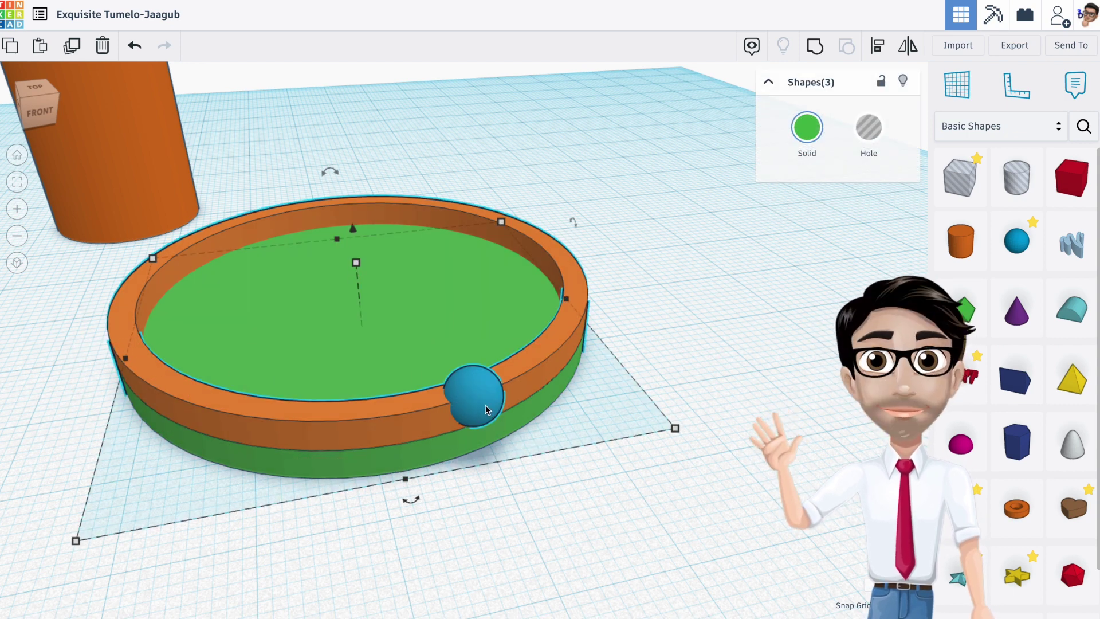
{"action": "key", "text": "l"}
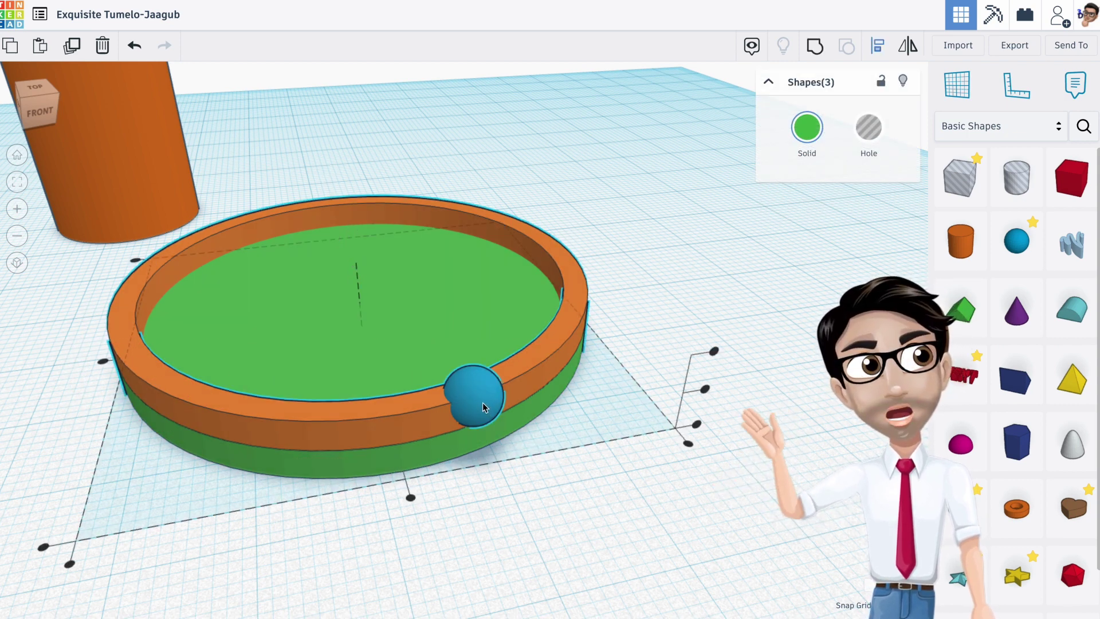
{"action": "left_click", "coordinate": [411, 496]}
{"action": "right_click_drag", "start_coordinate": [431, 480], "coordinate": [388, 523]}
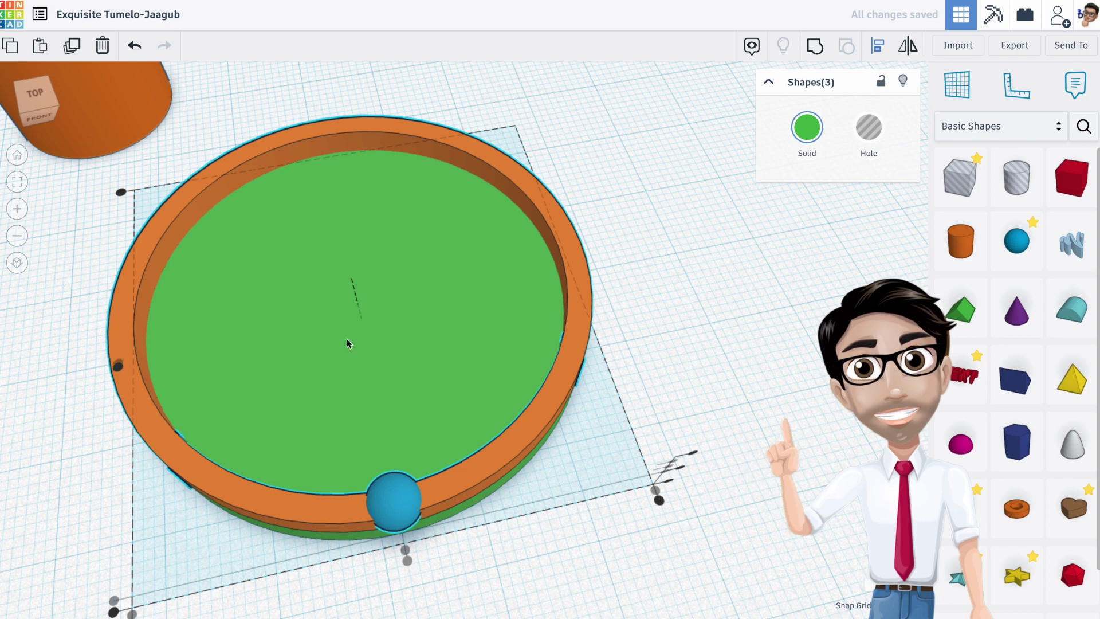
{"action": "left_click", "coordinate": [656, 370]}
- Duplicate the sphere in the top view and place the copy on the opposite side of the tube, 47.6 mm toward the back
{"action": "right_click_drag", "start_coordinate": [585, 459], "coordinate": [585, 497]}
{"action": "middle_click_drag", "start_coordinate": [452, 528], "coordinate": [543, 442]}
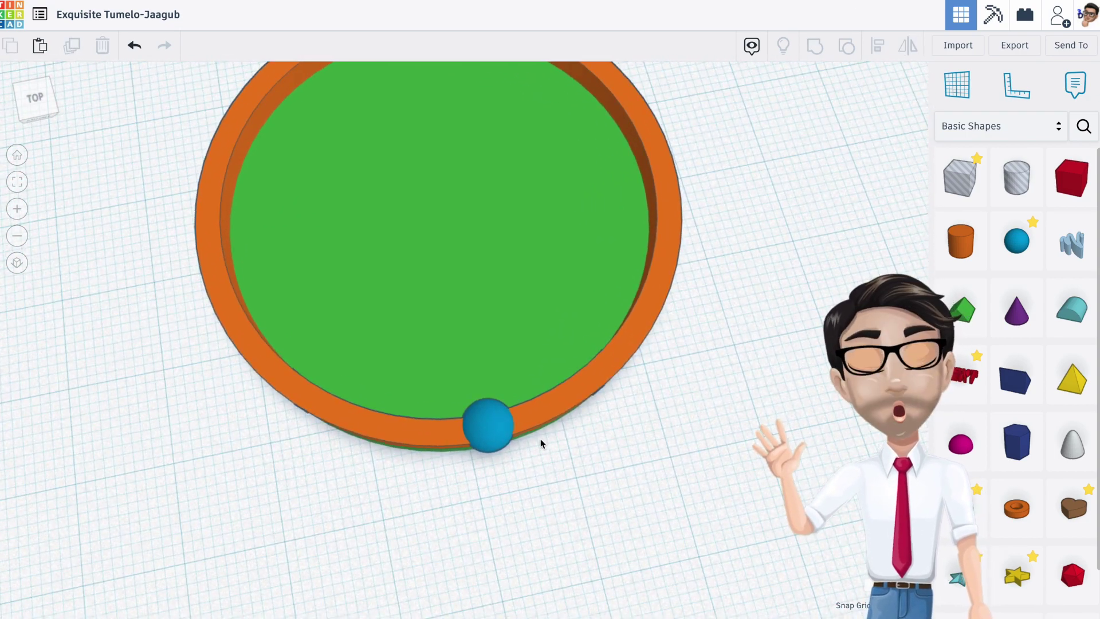
{"action": "right_click_drag", "start_coordinate": [504, 431], "coordinate": [476, 429]}
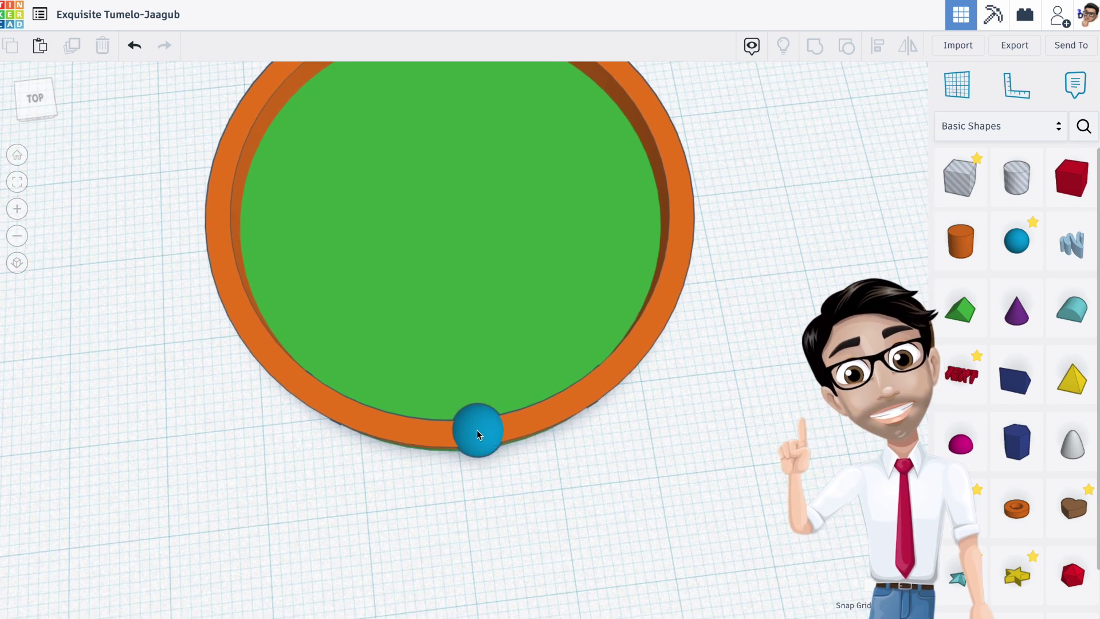
{"action": "left_click", "coordinate": [477, 429]}
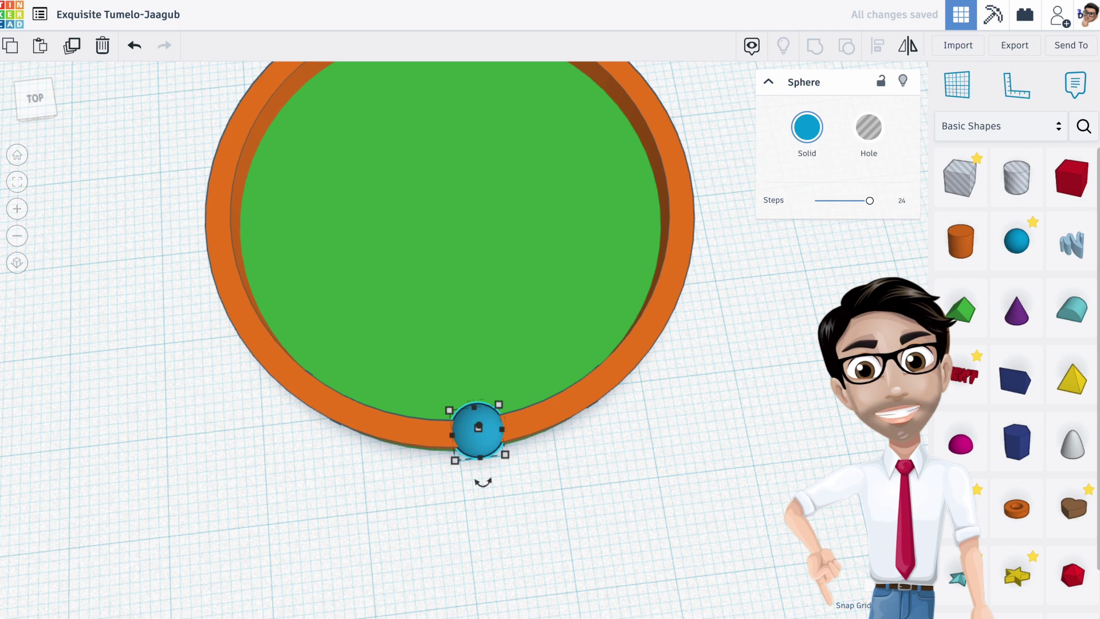
{"action": "left_click", "coordinate": [539, 479]}
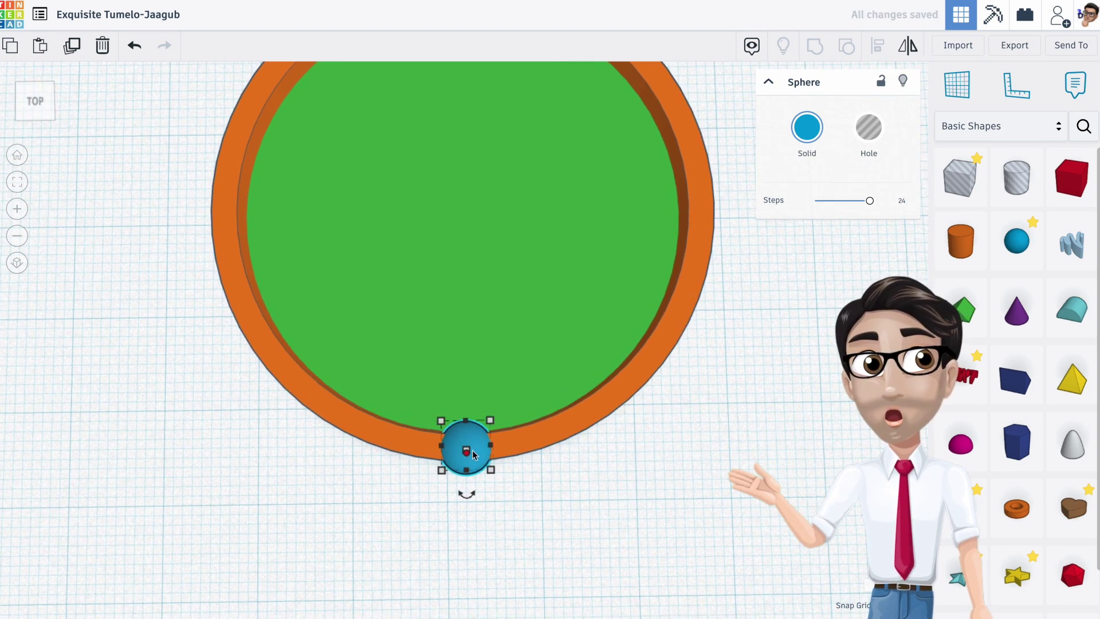
{"action": "scroll", "coordinate": [487, 453], "scroll_direction": "up", "scroll_amount": 3}
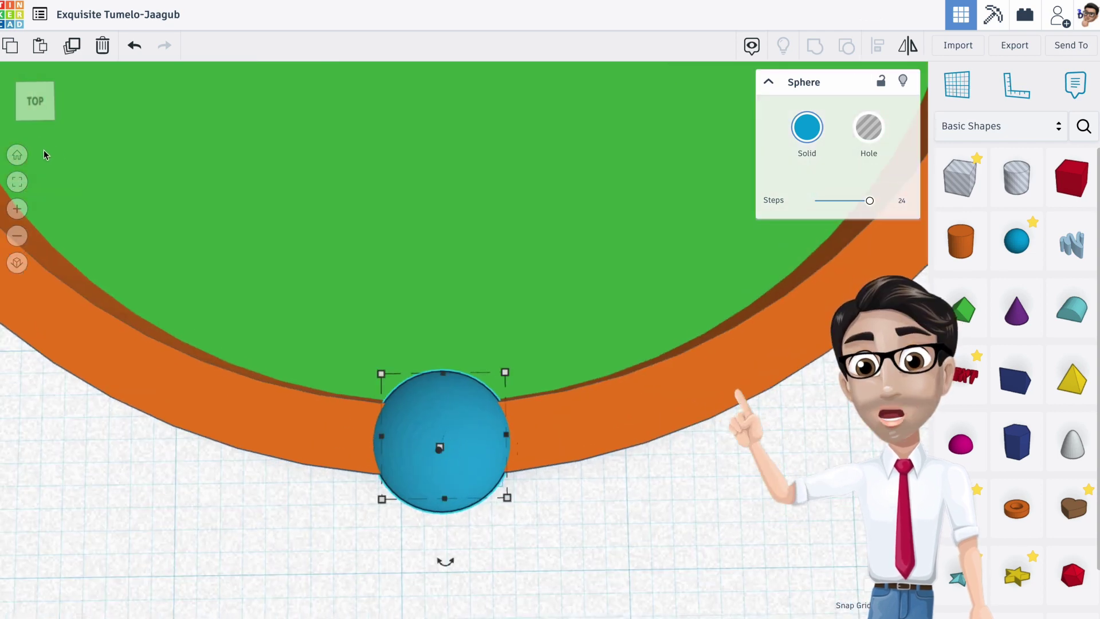
{"action": "left_click", "coordinate": [35, 102]}
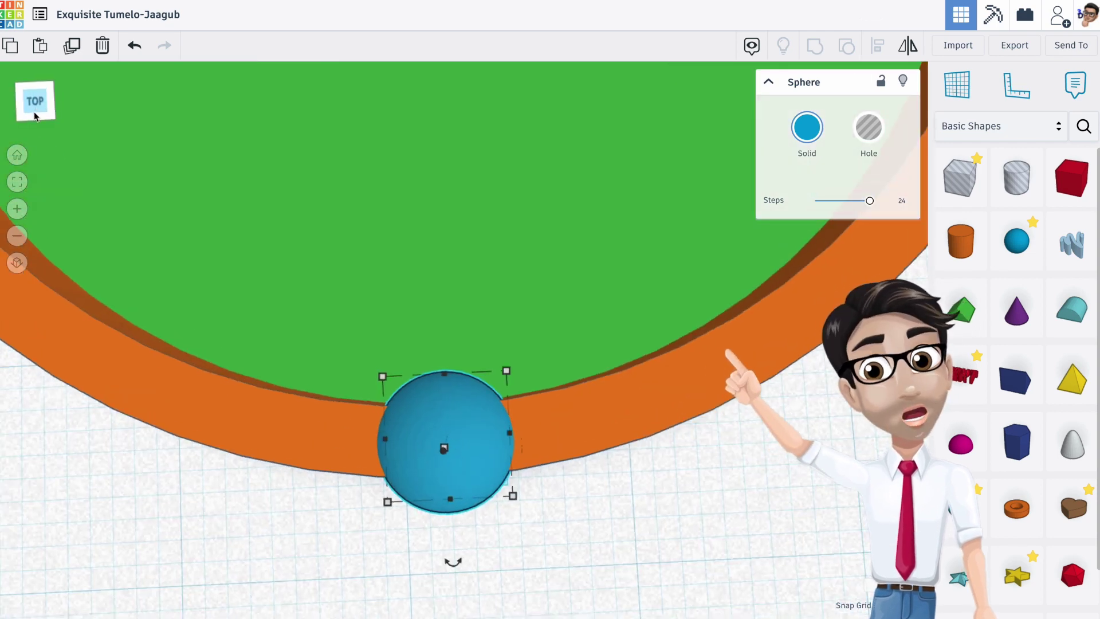
{"action": "left_click", "coordinate": [17, 182]}
{"action": "left_click", "coordinate": [28, 106]}
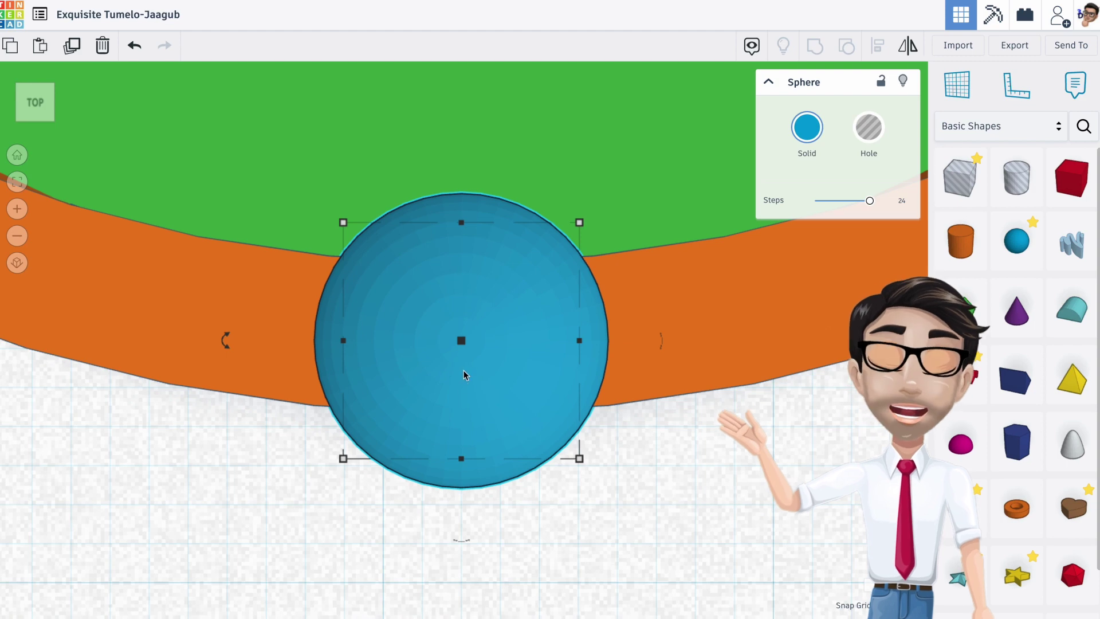
{"action": "scroll", "coordinate": [469, 397], "scroll_direction": "down", "scroll_amount": 10}
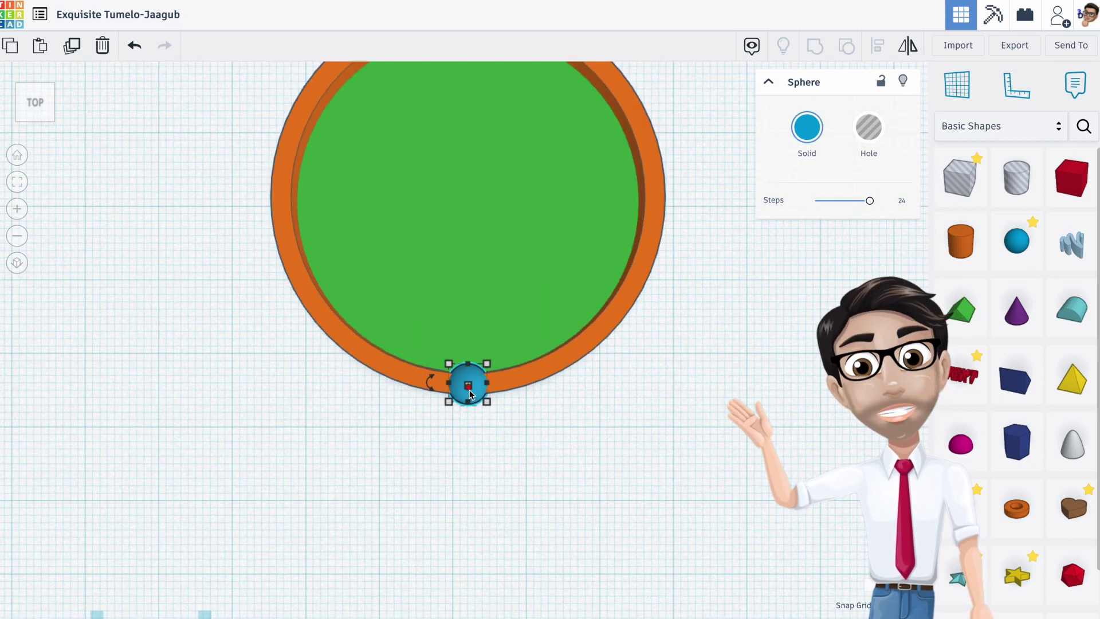
{"action": "middle_click_drag", "start_coordinate": [486, 286], "coordinate": [480, 385]}
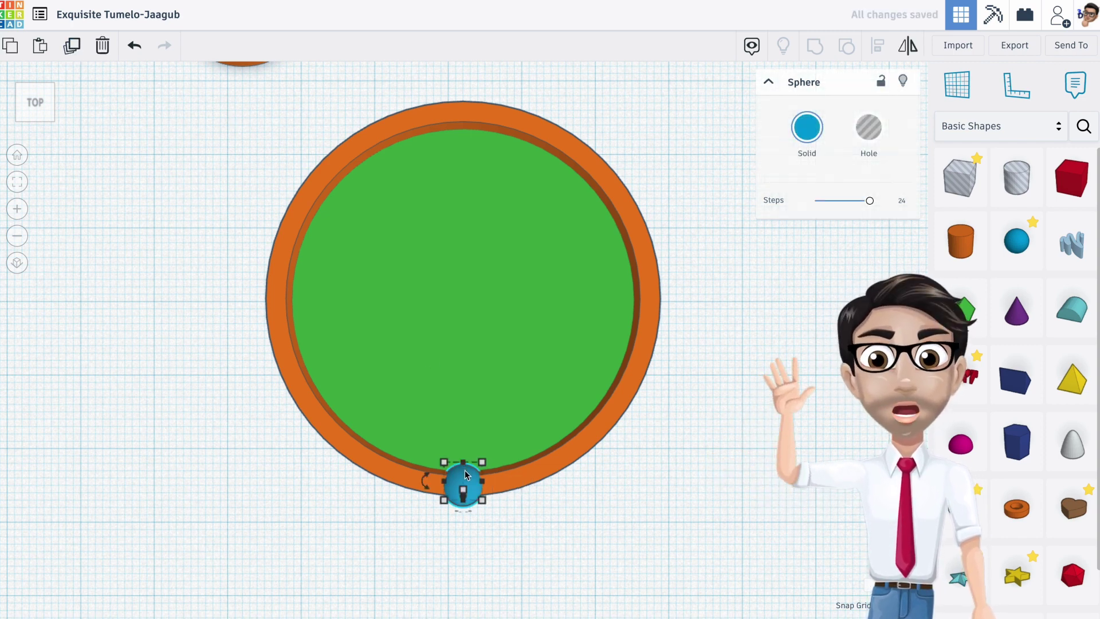
{"action": "left_click_drag", "start_coordinate": [465, 476], "coordinate": [470, 100]}
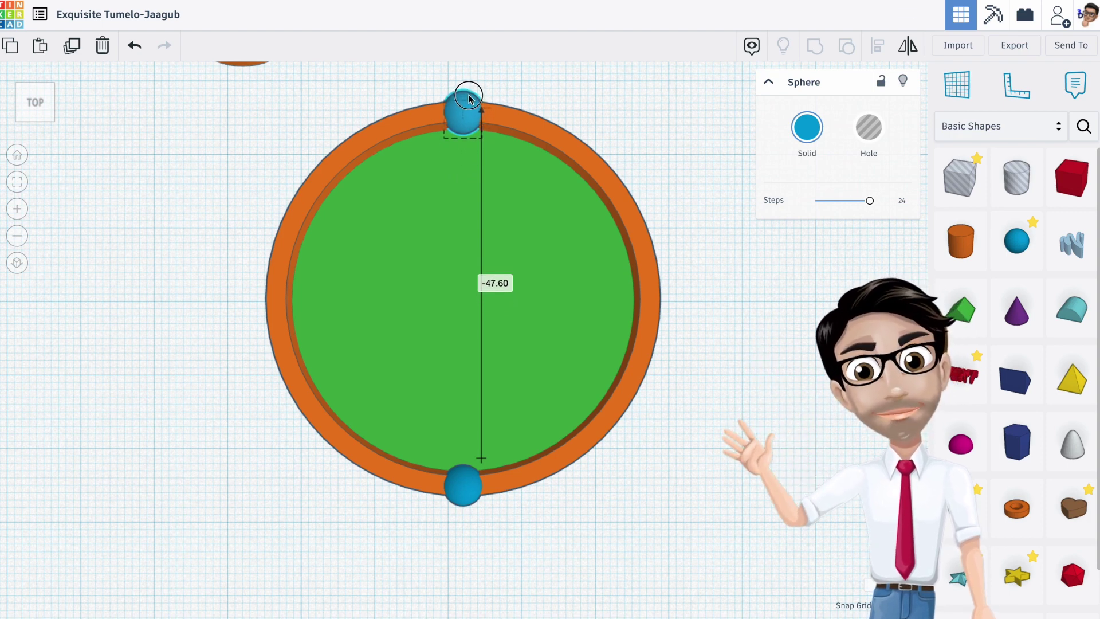
{"action": "left_click_drag", "start_coordinate": [468, 99], "coordinate": [469, 99]}
{"action": "key", "text": "f"}
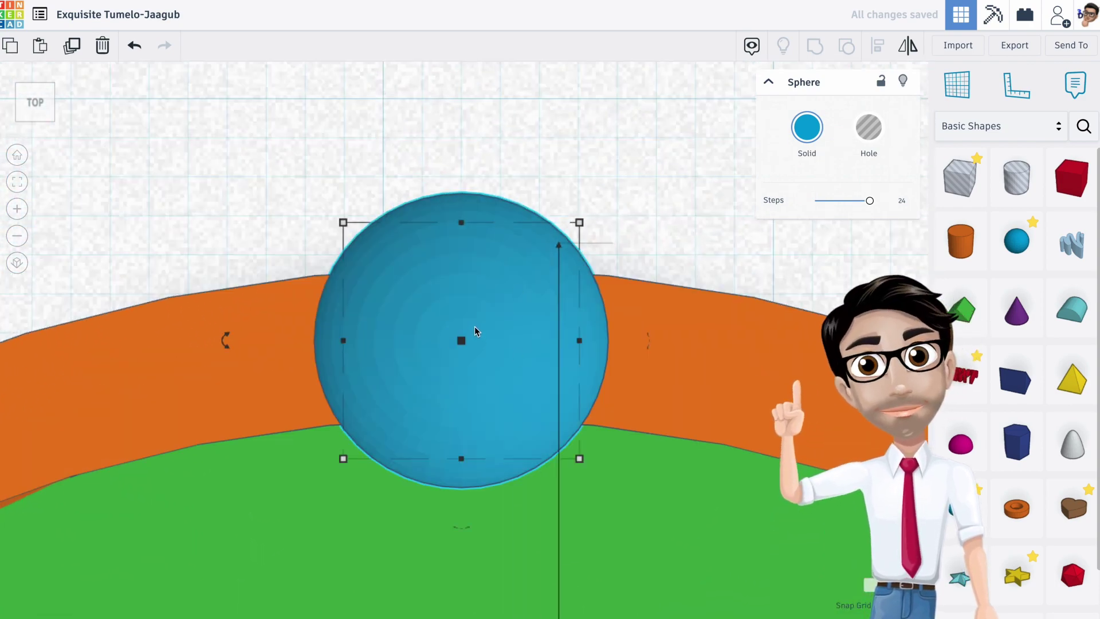
- Select the tube together with the front and back spheres and duplicate them in place
{"action": "scroll", "coordinate": [474, 338], "scroll_direction": "down", "scroll_amount": 5}
{"action": "middle_click_drag", "start_coordinate": [519, 394], "coordinate": [532, 285]}
{"action": "right_click_drag", "start_coordinate": [530, 375], "coordinate": [563, 367]}
{"action": "scroll", "coordinate": [516, 449], "scroll_direction": "down", "scroll_amount": 3}
{"action": "right_click_drag", "start_coordinate": [516, 449], "coordinate": [526, 374]}
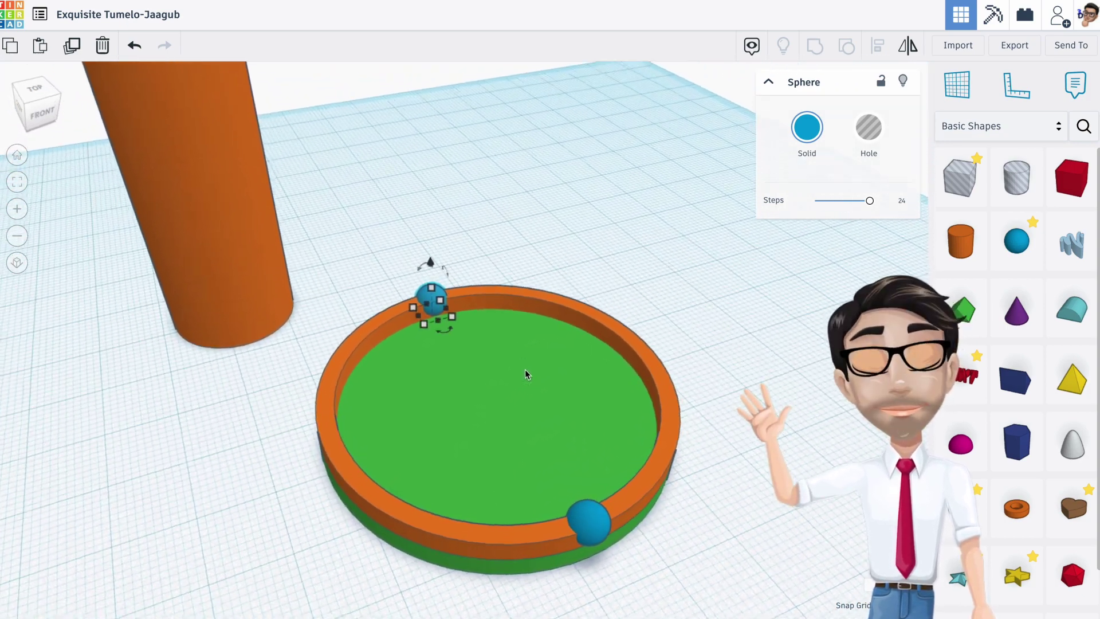
{"action": "left_click", "coordinate": [535, 266]}
{"action": "left_click", "coordinate": [431, 295]}
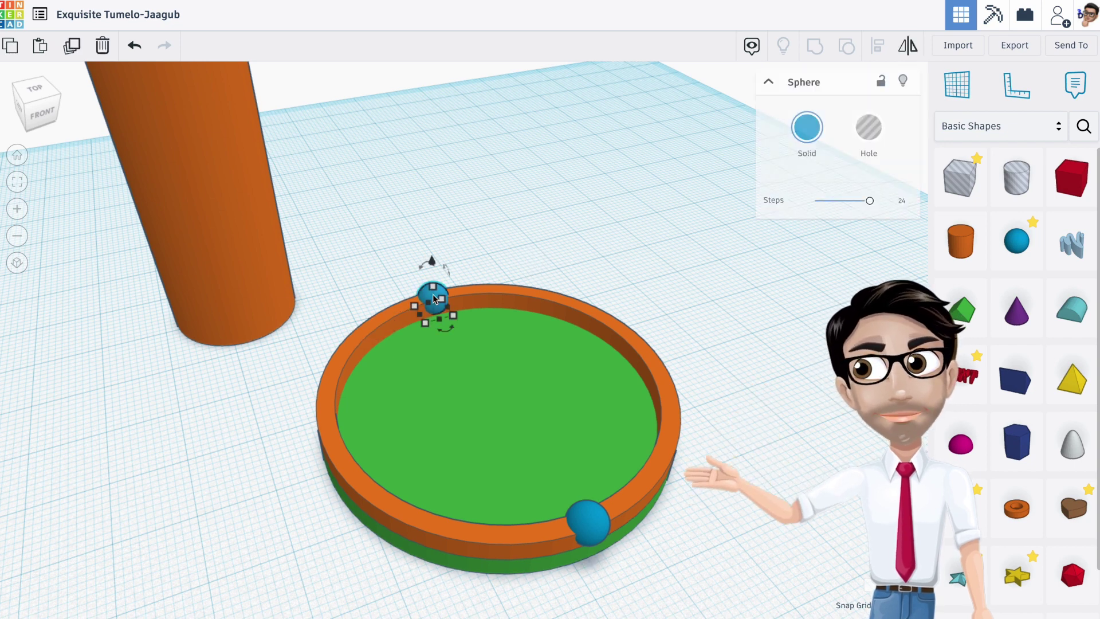
{"action": "left_click", "coordinate": [367, 337], "text": "shift"}
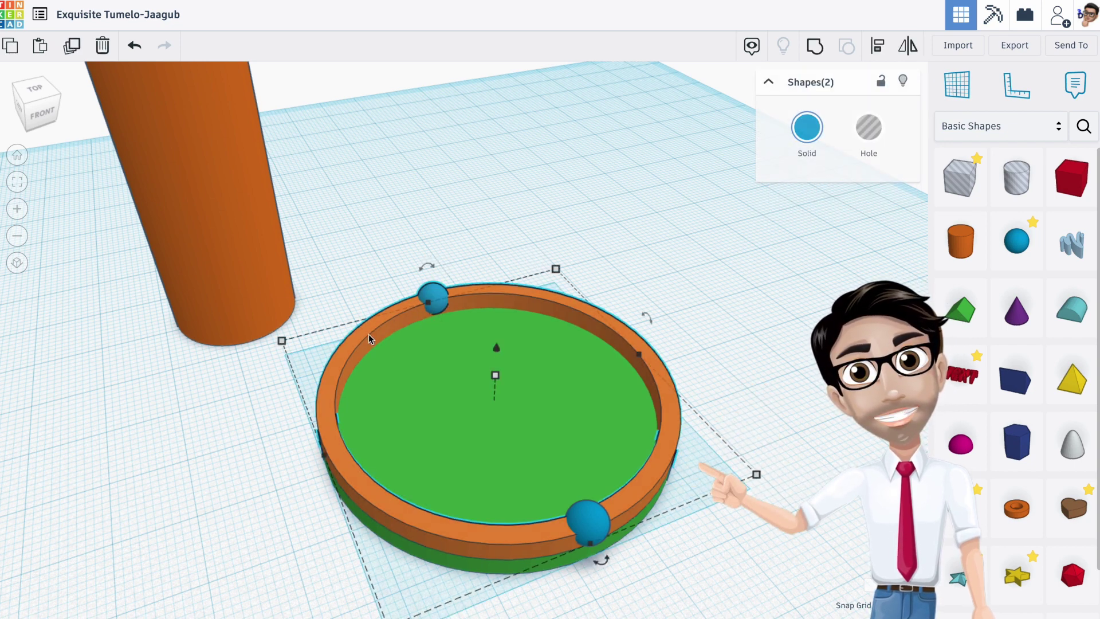
{"action": "left_click", "coordinate": [596, 530], "text": "shift"}
{"action": "right_click_drag", "start_coordinate": [608, 524], "coordinate": [558, 456]}
{"action": "scroll", "coordinate": [543, 475], "scroll_direction": "up", "scroll_amount": 1}
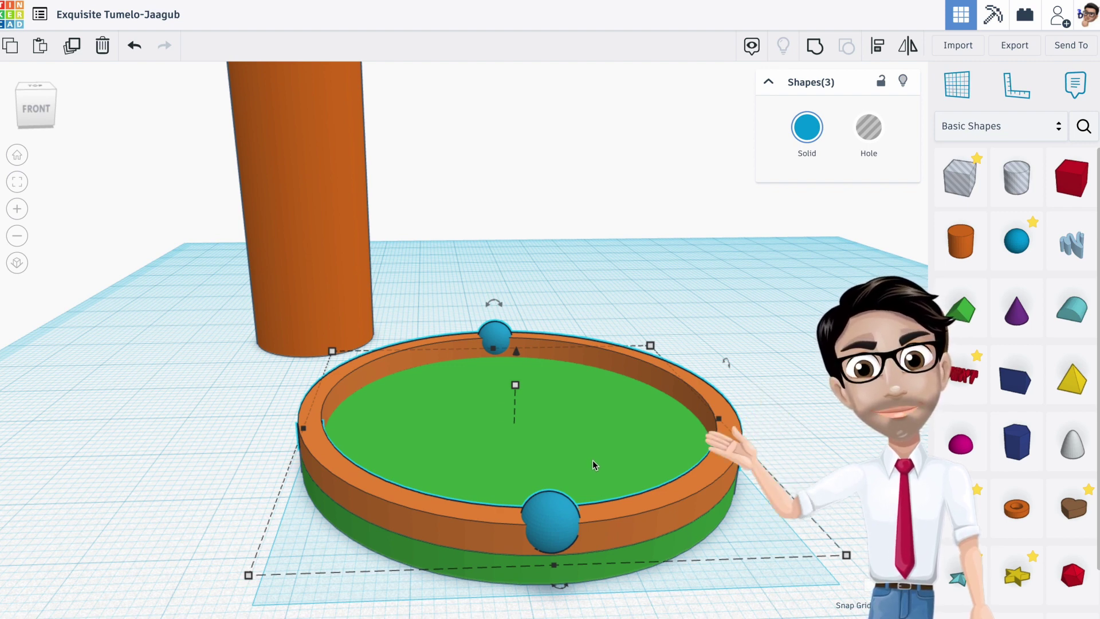
{"action": "left_click", "coordinate": [75, 53]}
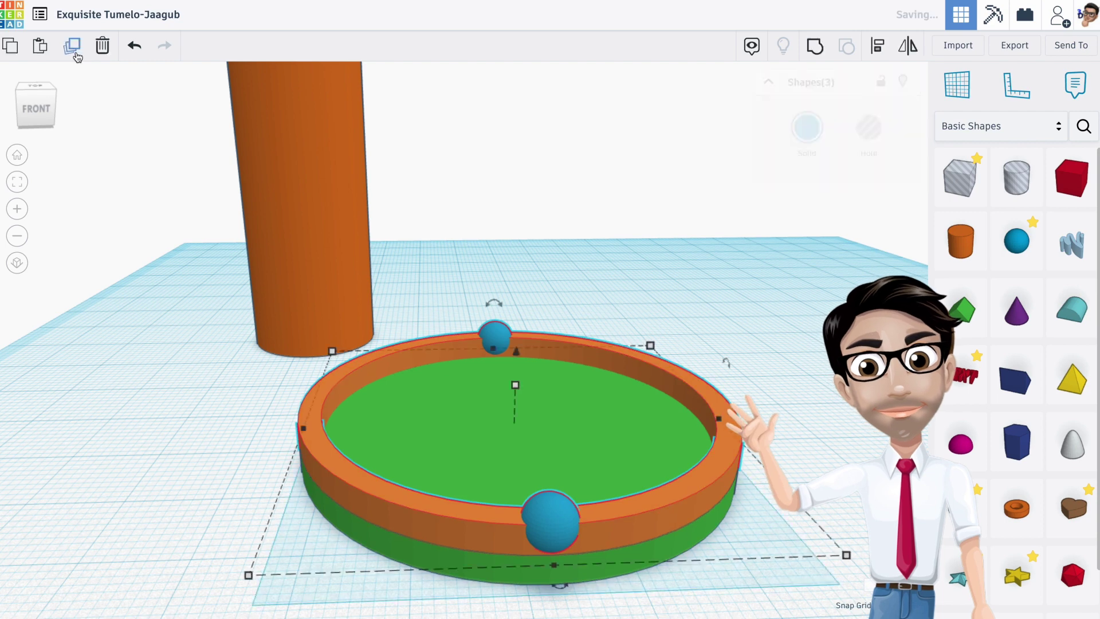
- Raise the duplicated tube and spheres by 1 mm and rotate them together slightly around the vertical axis
{"action": "left_click", "coordinate": [517, 356]}
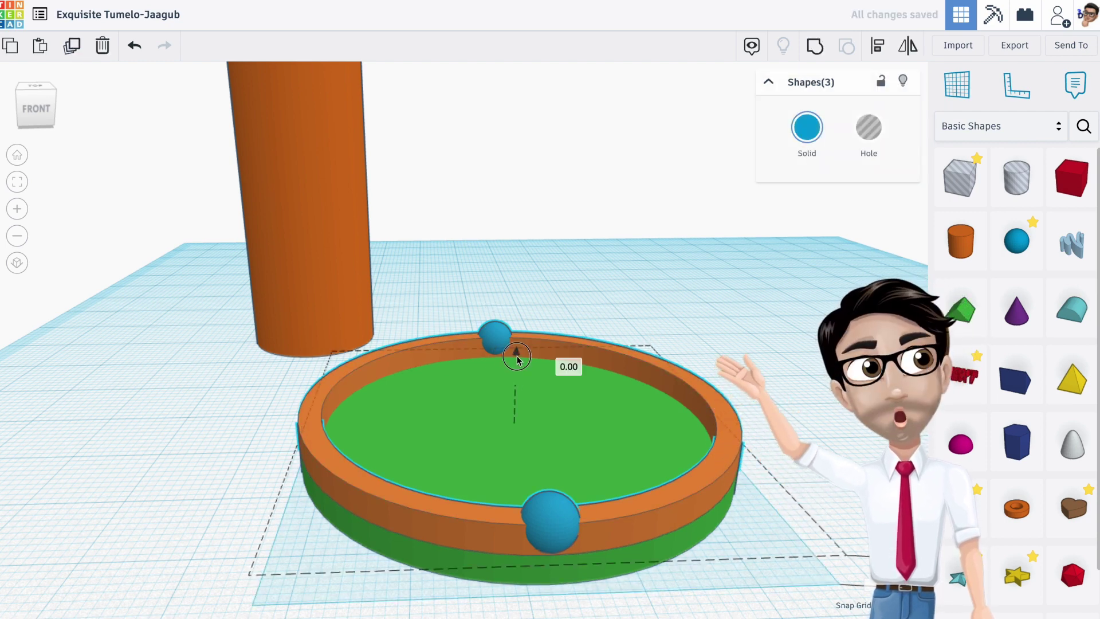
{"action": "left_click_drag", "start_coordinate": [517, 359], "coordinate": [517, 351]}
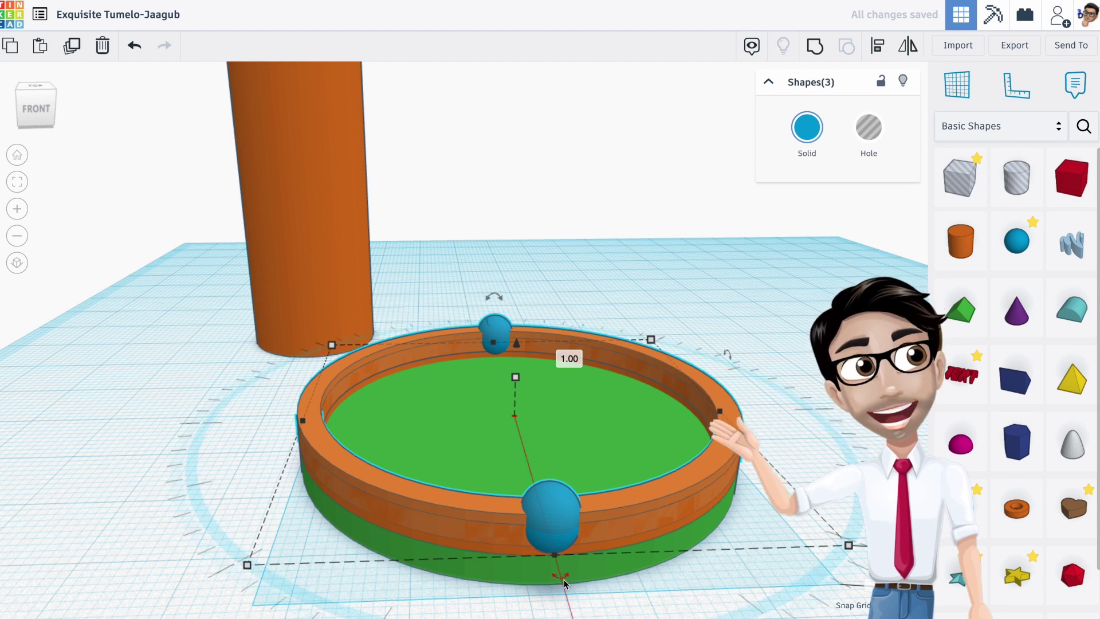
{"action": "left_click_drag", "start_coordinate": [565, 579], "coordinate": [572, 580]}
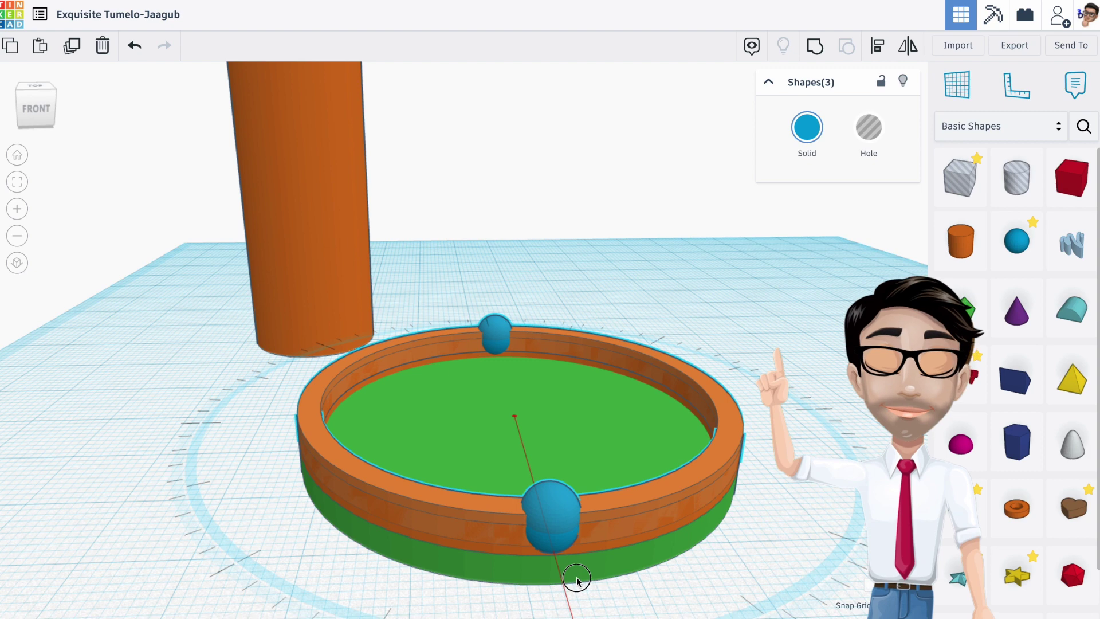
{"action": "left_click_drag", "start_coordinate": [582, 575], "coordinate": [583, 576]}
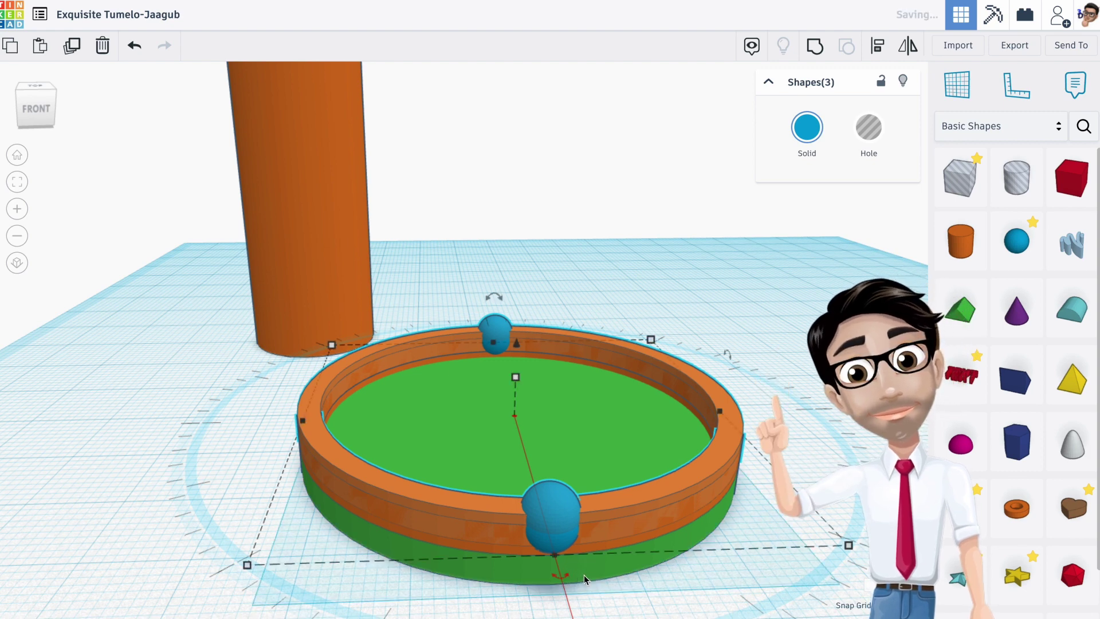
{"action": "scroll", "coordinate": [575, 571], "scroll_direction": "down", "scroll_amount": 2}
{"action": "middle_click_drag", "start_coordinate": [576, 570], "coordinate": [546, 478]}
{"action": "left_click_drag", "start_coordinate": [540, 433], "coordinate": [572, 485]}
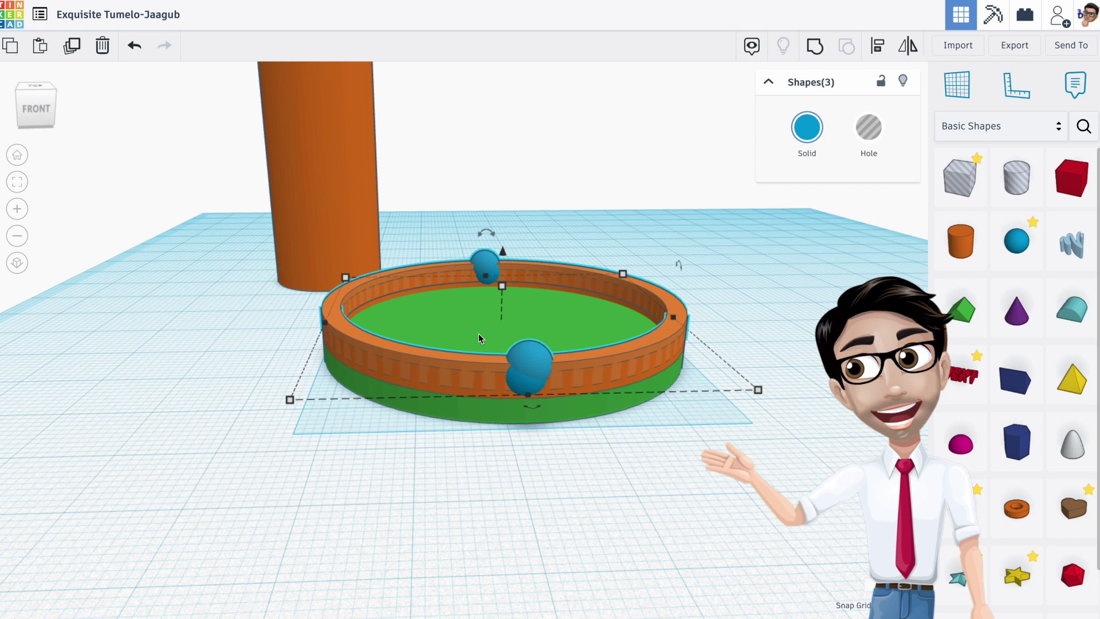
- Repeat the raised and rotated duplication of the ring and spheres until the wall reaches pencil-holder height with spiraling spheres
{"action": "left_click", "coordinate": [73, 52]}
{"action": "left_click", "coordinate": [73, 52]}
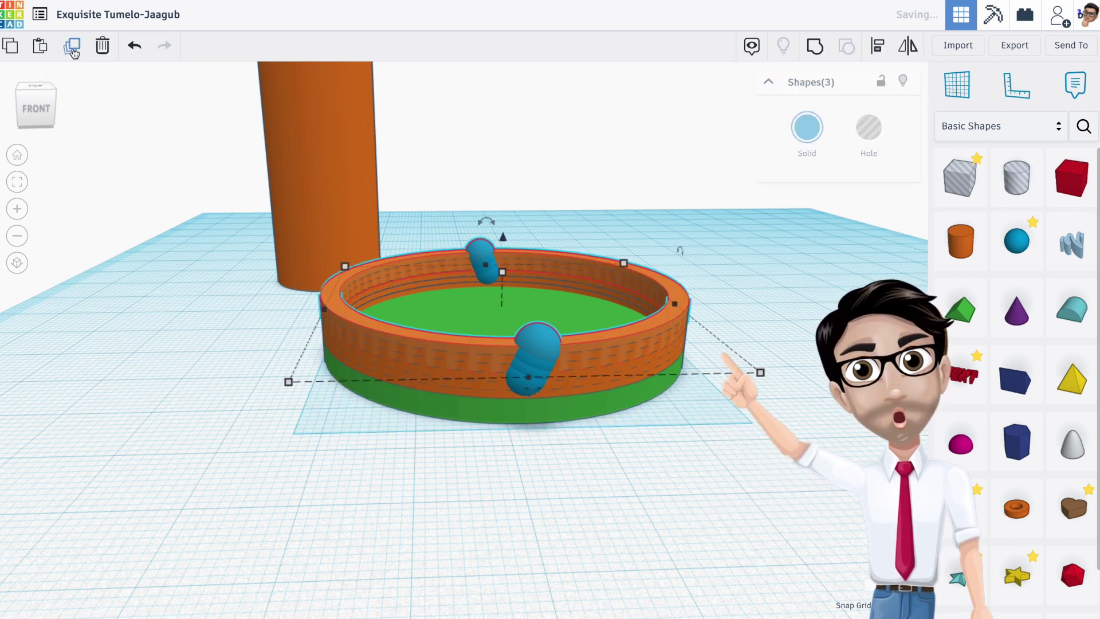
{"action": "left_click", "coordinate": [73, 52]}
{"action": "left_click", "coordinate": [73, 51]}
{"action": "left_click", "coordinate": [73, 52]}
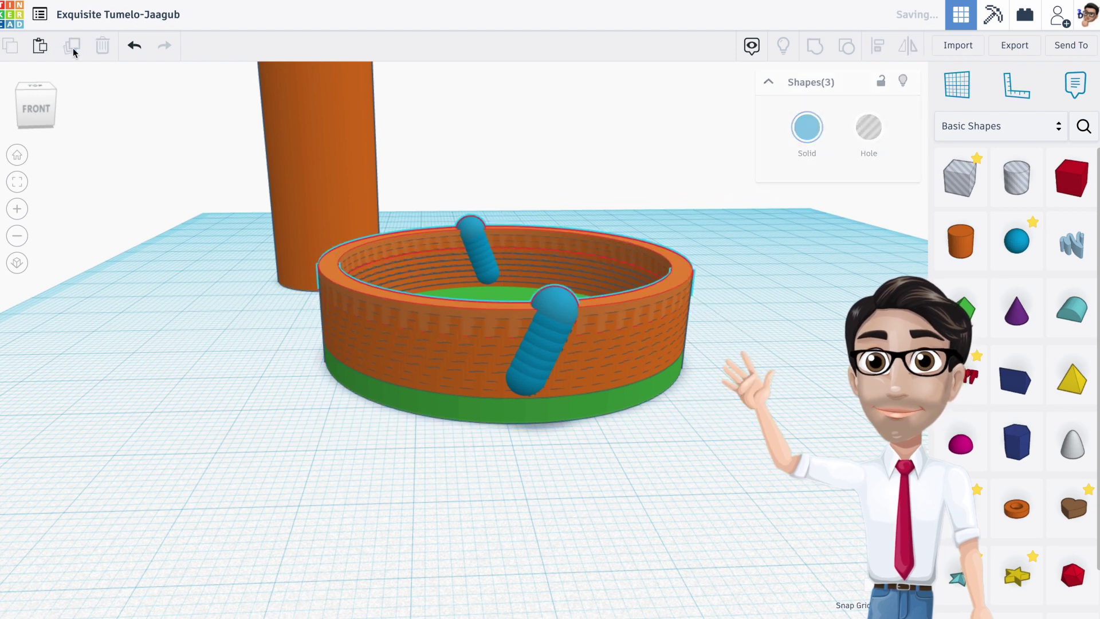
{"action": "left_click", "coordinate": [74, 52]}
{"action": "left_click", "coordinate": [73, 51]}
{"action": "left_click", "coordinate": [74, 52]}
{"action": "left_click", "coordinate": [74, 51]}
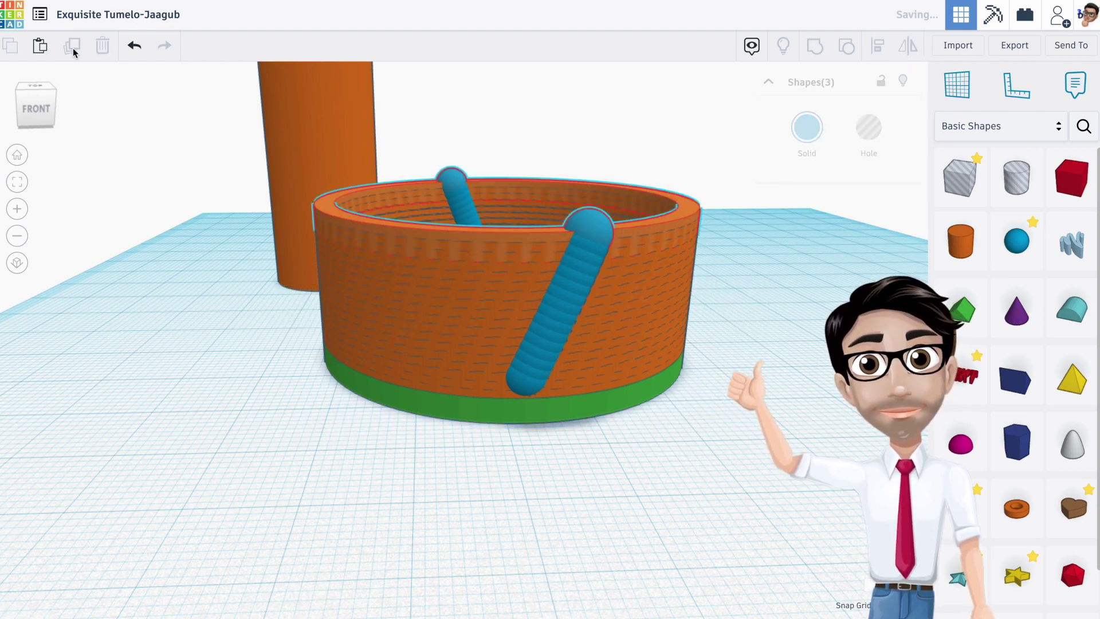
{"action": "left_click", "coordinate": [74, 51]}
{"action": "left_click", "coordinate": [74, 49]}
{"action": "left_click", "coordinate": [73, 48]}
{"action": "left_click", "coordinate": [73, 48]}
{"action": "left_click", "coordinate": [74, 48]}
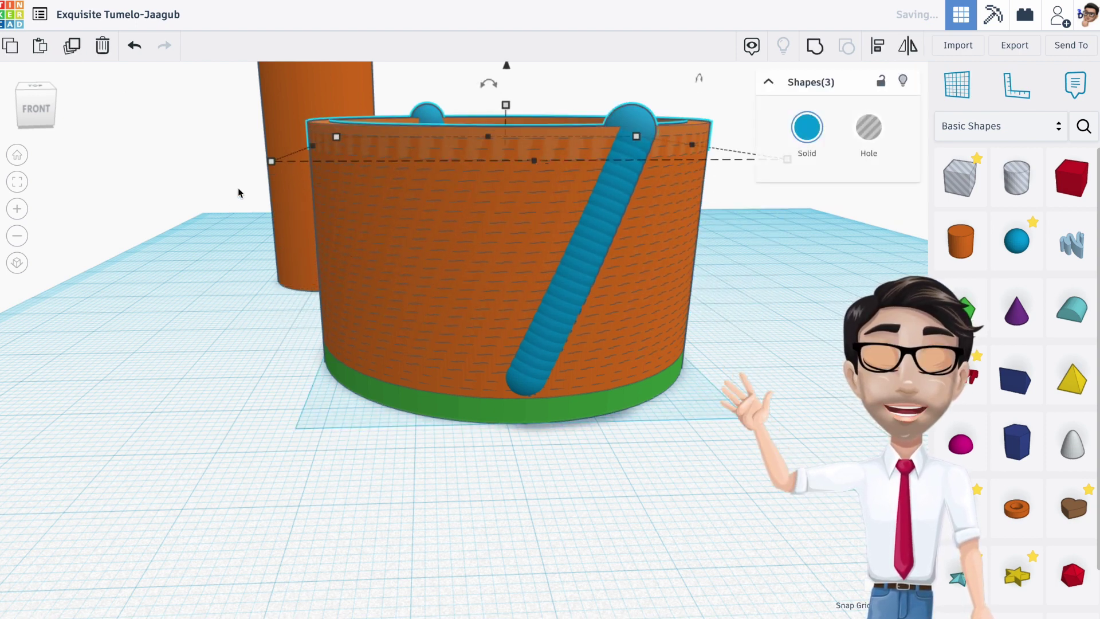
{"action": "middle_click_drag", "start_coordinate": [238, 197], "coordinate": [238, 275]}
{"action": "right_click_drag", "start_coordinate": [237, 275], "coordinate": [287, 276]}
{"action": "scroll", "coordinate": [317, 177], "scroll_direction": "down", "scroll_amount": 5}
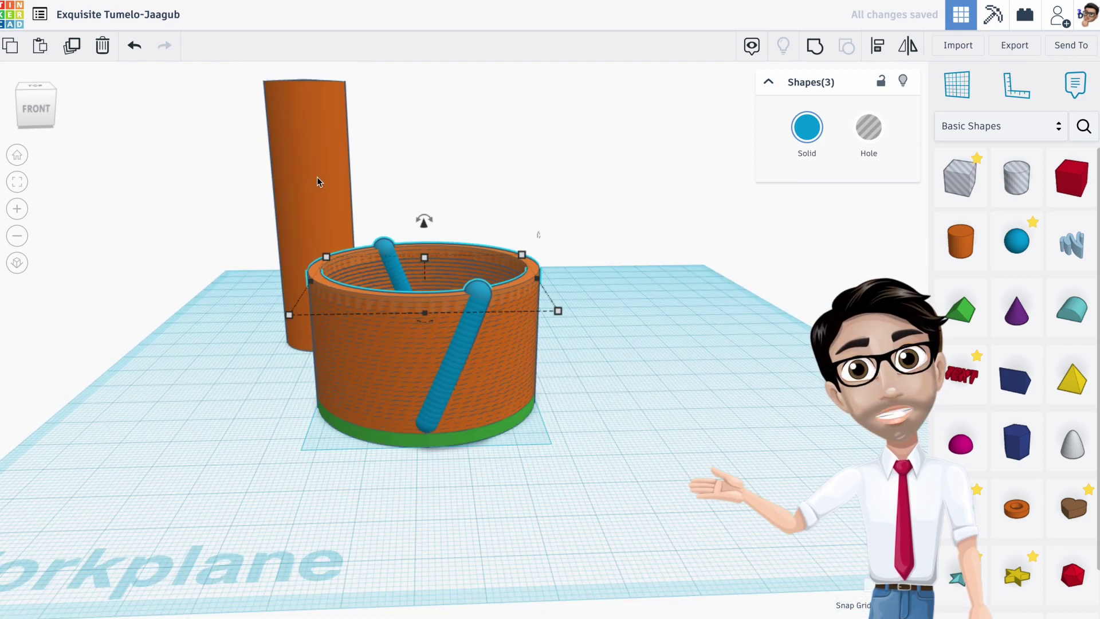
{"action": "left_click", "coordinate": [65, 51]}
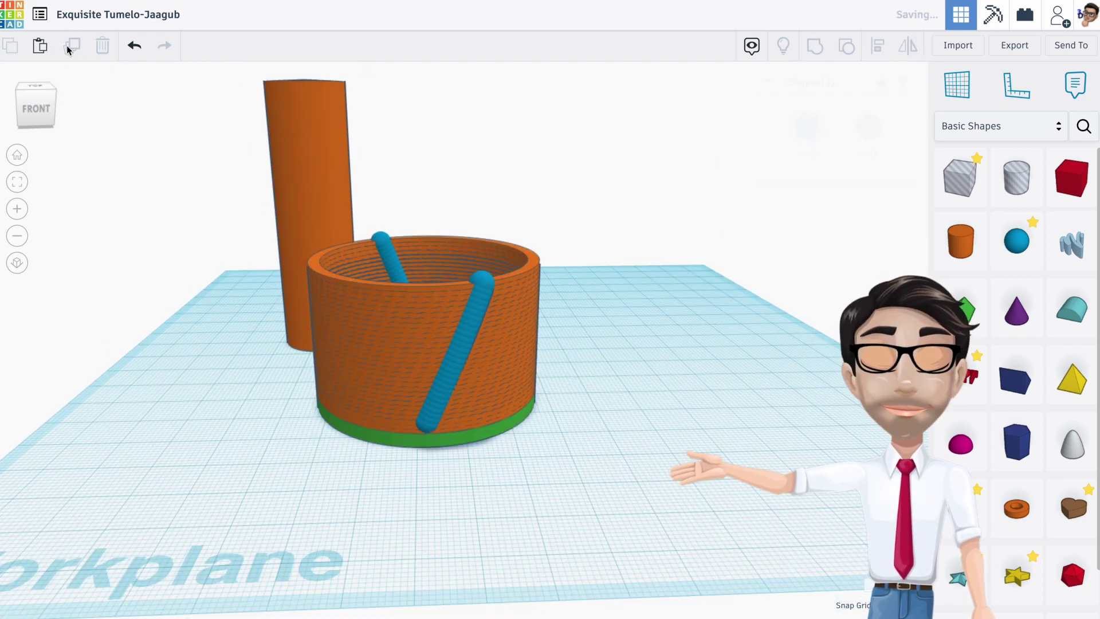
{"action": "left_click", "coordinate": [67, 48]}
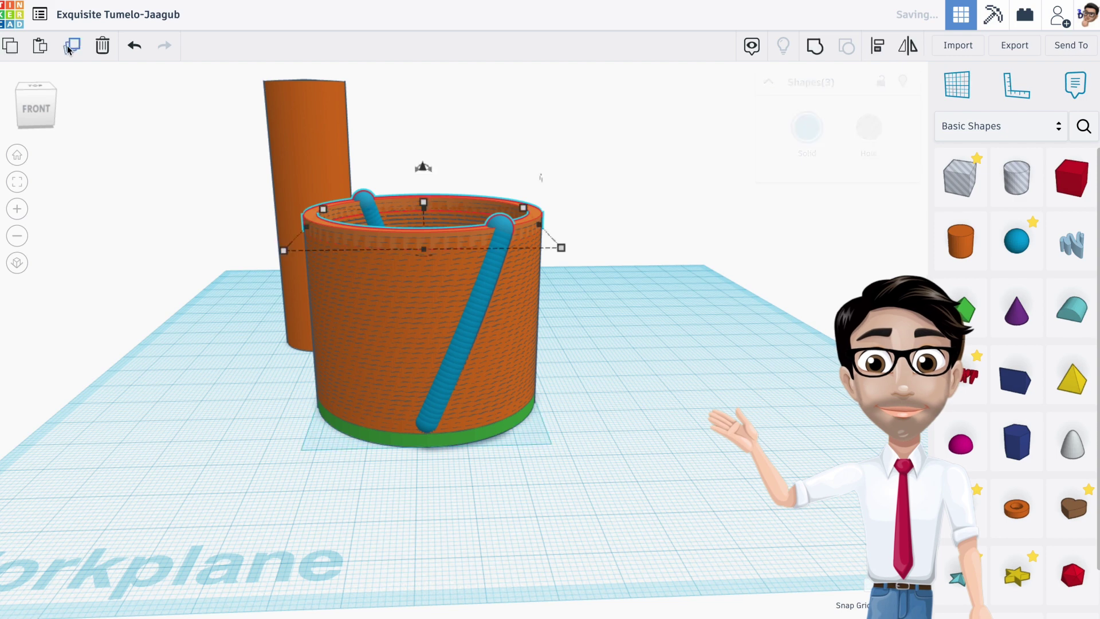
{"action": "left_click", "coordinate": [68, 50]}
{"action": "left_click", "coordinate": [68, 47]}
{"action": "left_click", "coordinate": [67, 46]}
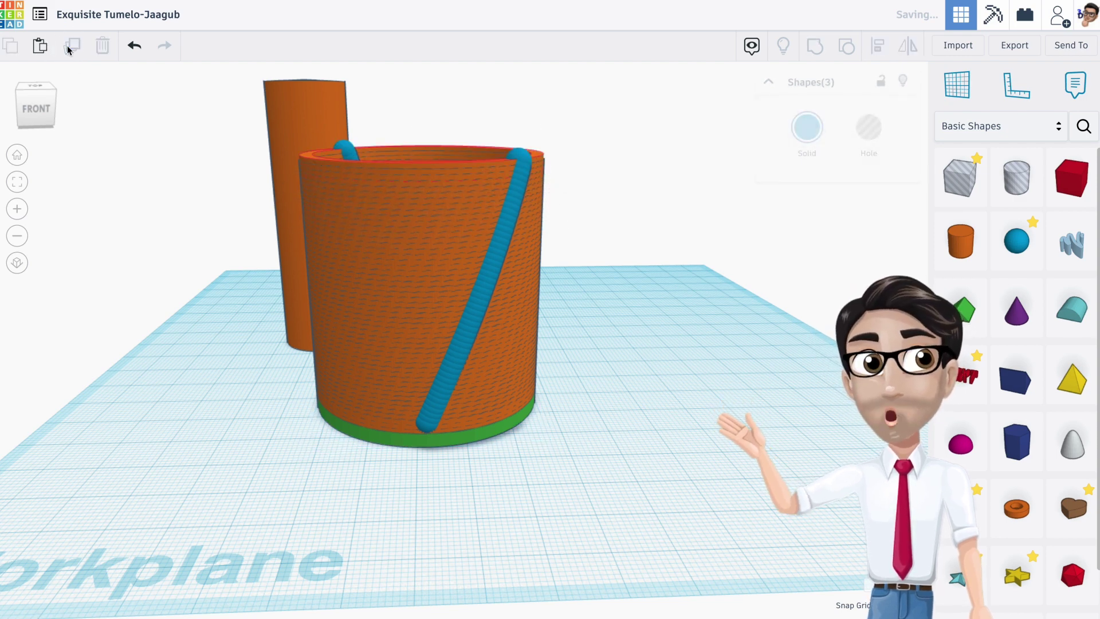
{"action": "left_click", "coordinate": [68, 46]}
{"action": "left_click", "coordinate": [67, 46]}
{"action": "left_click", "coordinate": [68, 46]}
{"action": "left_click", "coordinate": [67, 46]}
{"action": "left_click", "coordinate": [67, 47]}
{"action": "left_click", "coordinate": [68, 46]}
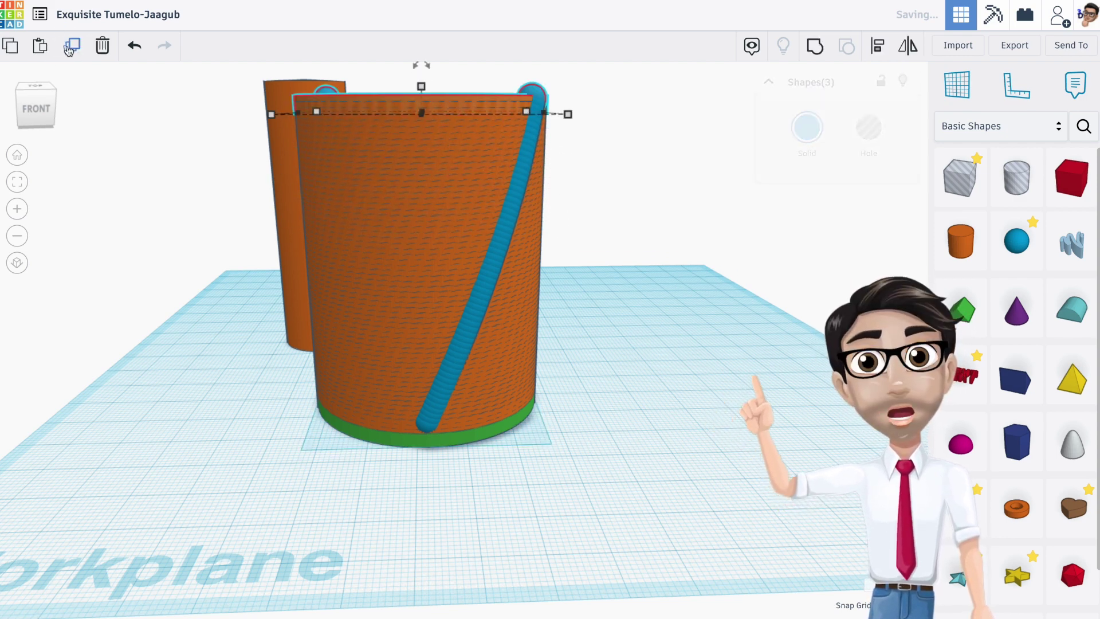
{"action": "left_click", "coordinate": [67, 48]}
- Add a six-sided polygon to the workplane beside the holder and flatten it to about 4.5 mm high
{"action": "scroll", "coordinate": [208, 187], "scroll_direction": "down", "scroll_amount": 2}
{"action": "middle_click_drag", "start_coordinate": [211, 184], "coordinate": [262, 261]}
{"action": "mouse_move", "coordinate": [262, 262]}
{"action": "right_mouse_down"}
{"action": "mouse_move", "coordinate": [313, 281]}
{"action": "mouse_move", "coordinate": [146, 258]}
{"action": "mouse_move", "coordinate": [239, 255]}
{"action": "mouse_move", "coordinate": [110, 248]}
{"action": "mouse_move", "coordinate": [270, 309]}
{"action": "right_mouse_up"}
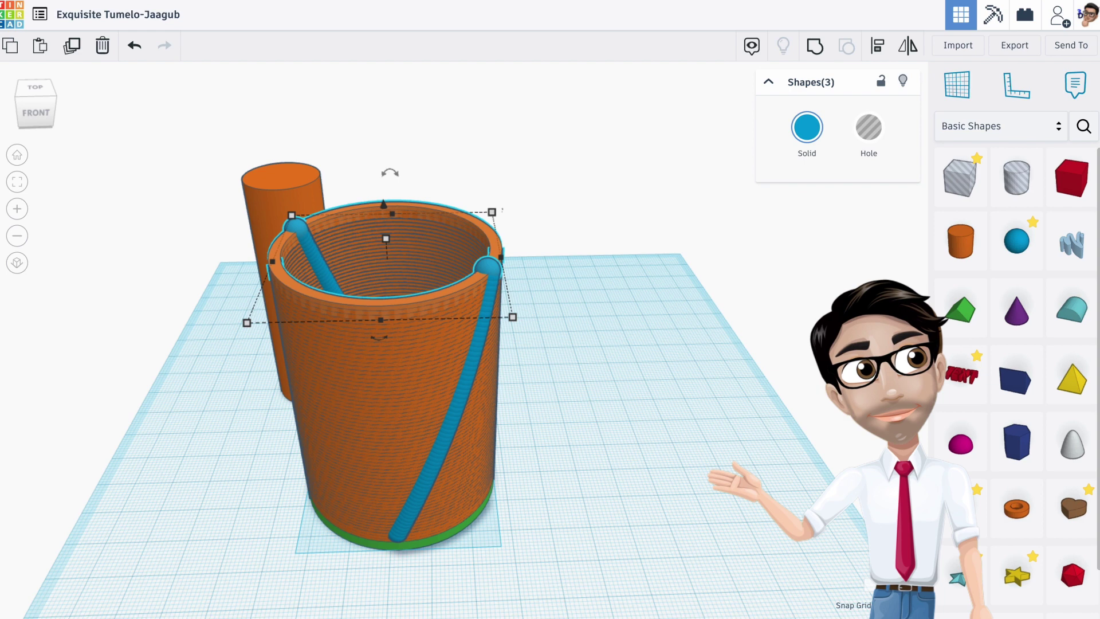
{"action": "left_click_drag", "start_coordinate": [1019, 456], "coordinate": [671, 431]}
{"action": "right_click_drag", "start_coordinate": [673, 428], "coordinate": [646, 405]}
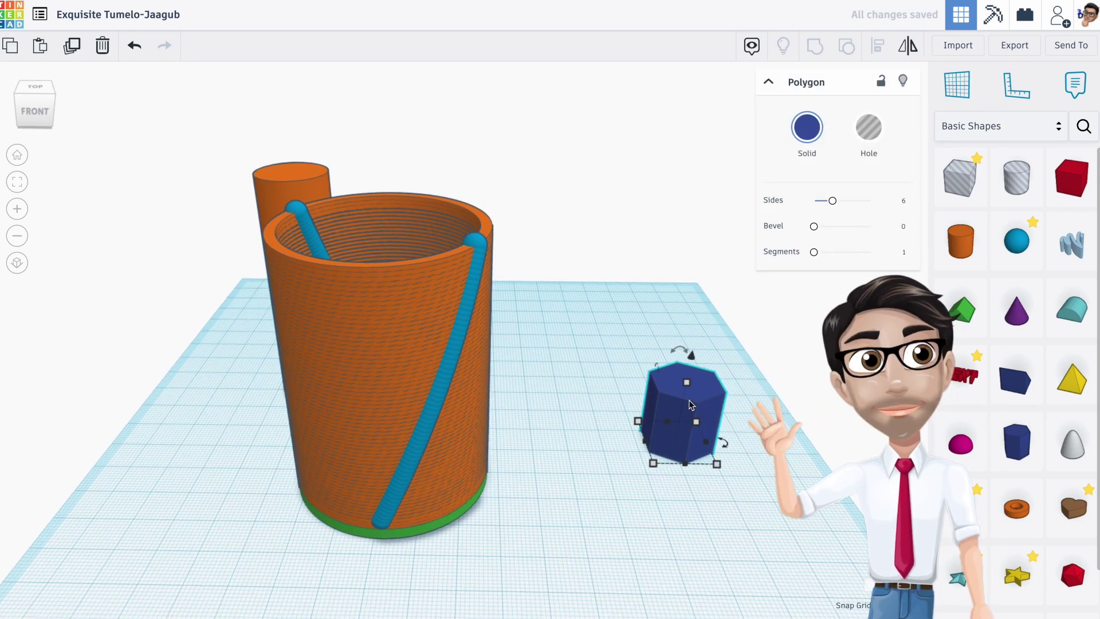
{"action": "left_click_drag", "start_coordinate": [686, 388], "coordinate": [681, 443]}
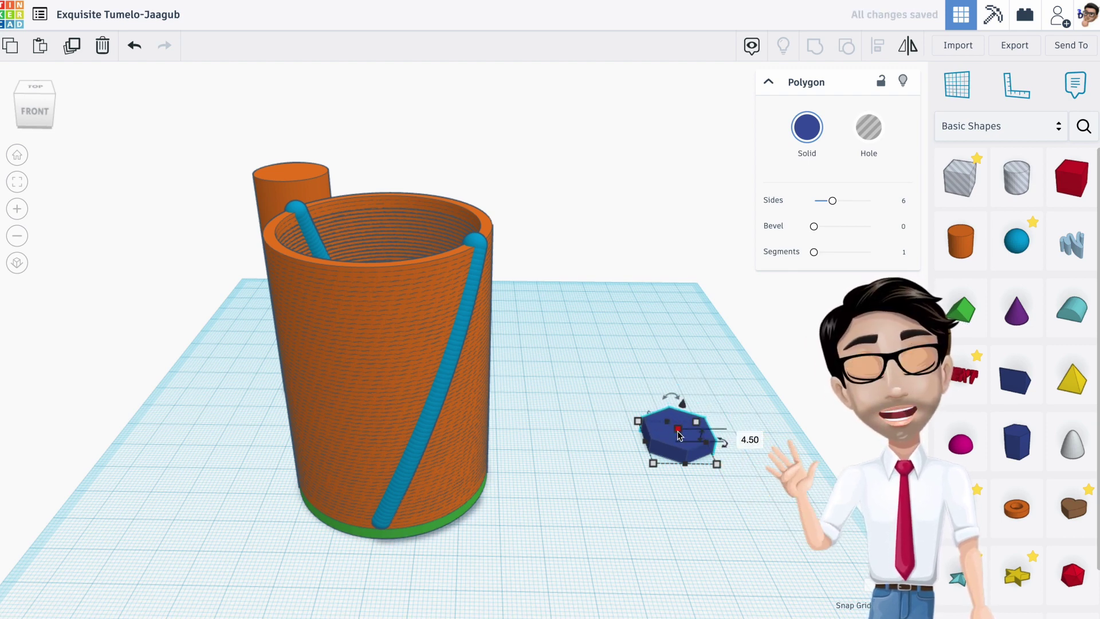
- Enlarge the hexagon uniformly until it is about 13.2 mm high
{"action": "left_click_drag", "start_coordinate": [680, 428], "coordinate": [682, 405], "text": "shift"}
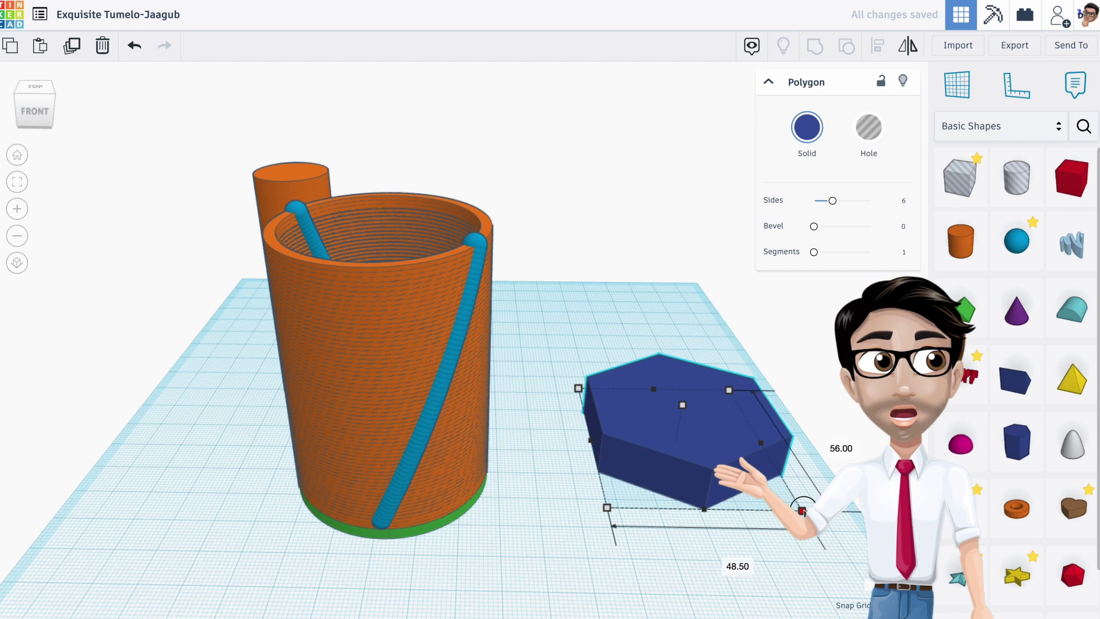
{"action": "left_click", "coordinate": [683, 406]}
{"action": "left_click_drag", "start_coordinate": [683, 409], "coordinate": [683, 412], "text": "shift"}
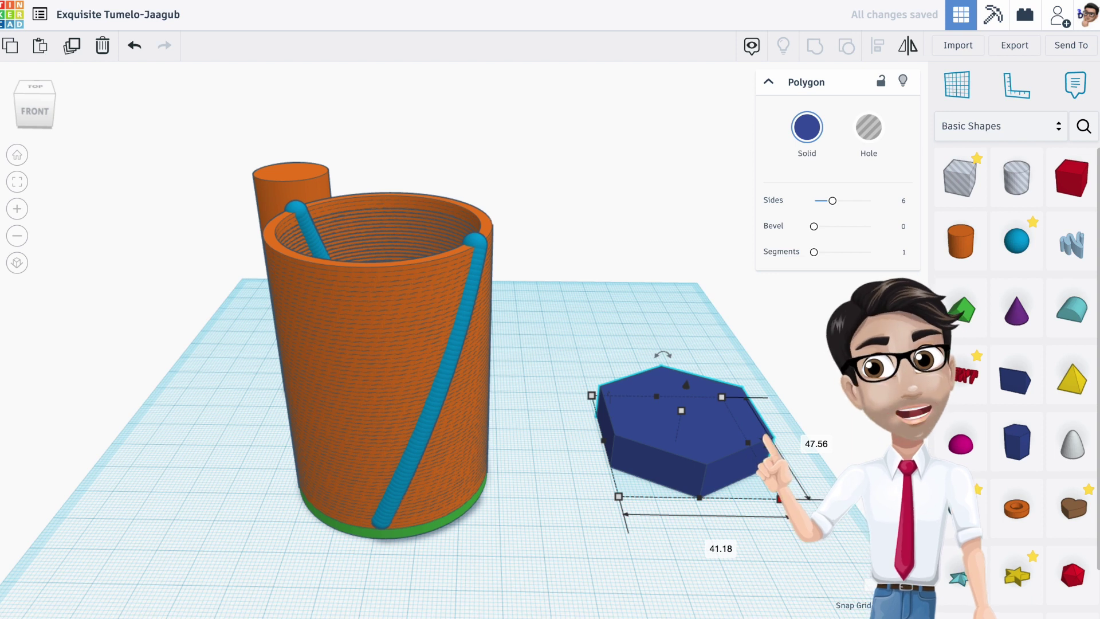
{"action": "left_click", "coordinate": [682, 411]}
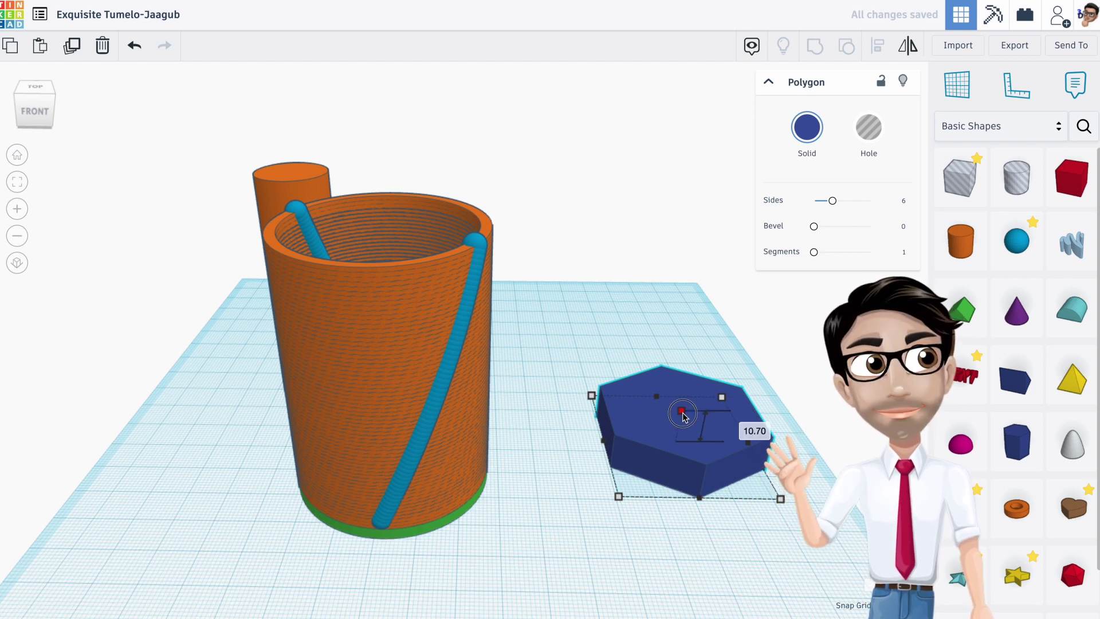
{"action": "left_click_drag", "start_coordinate": [683, 414], "coordinate": [685, 416], "text": "shift"}
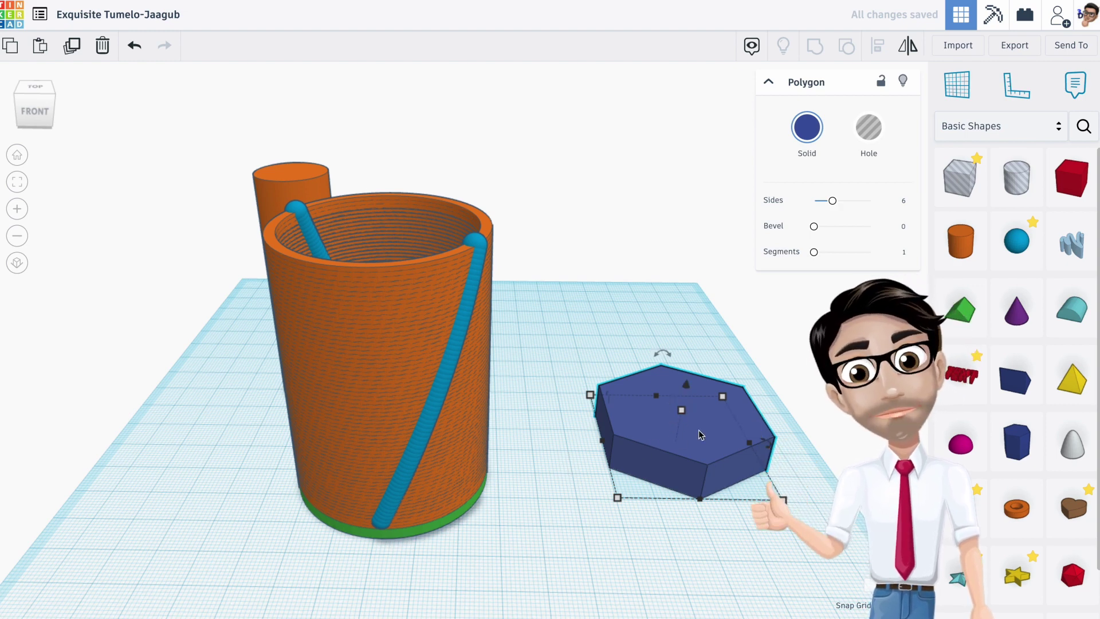
{"action": "scroll", "coordinate": [699, 435], "scroll_direction": "up", "scroll_amount": 5}
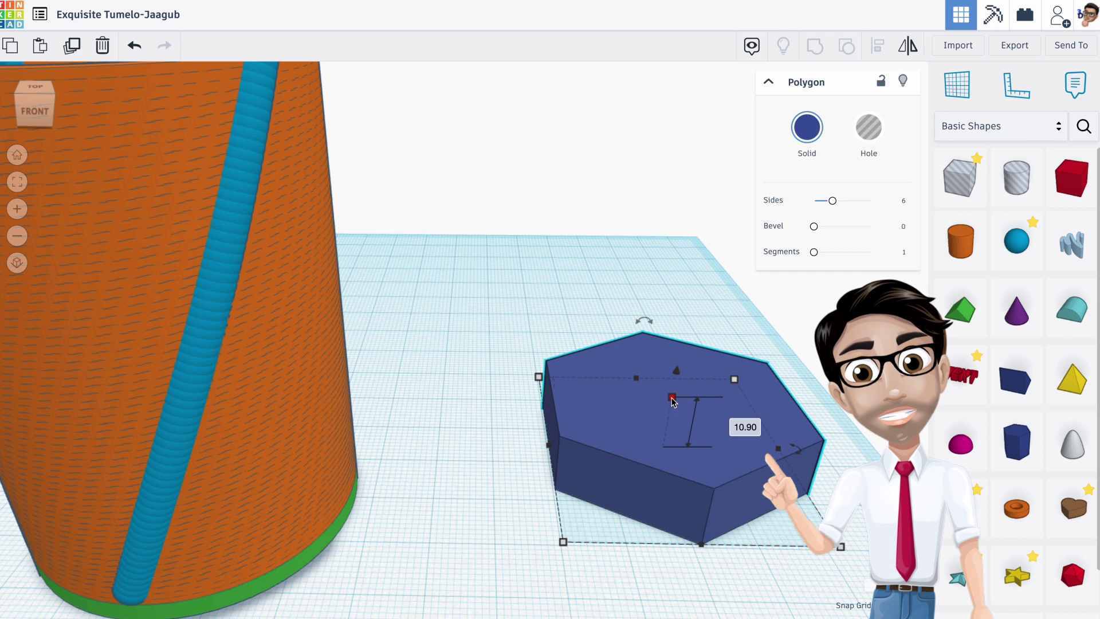
{"action": "mouse_move", "coordinate": [673, 401]}
{"action": "left_mouse_down", "text": "shift"}
{"action": "mouse_move", "coordinate": [679, 381]}
{"action": "mouse_move", "coordinate": [673, 409]}
{"action": "mouse_move", "coordinate": [675, 391]}
{"action": "left_mouse_up", "text": "shift"}
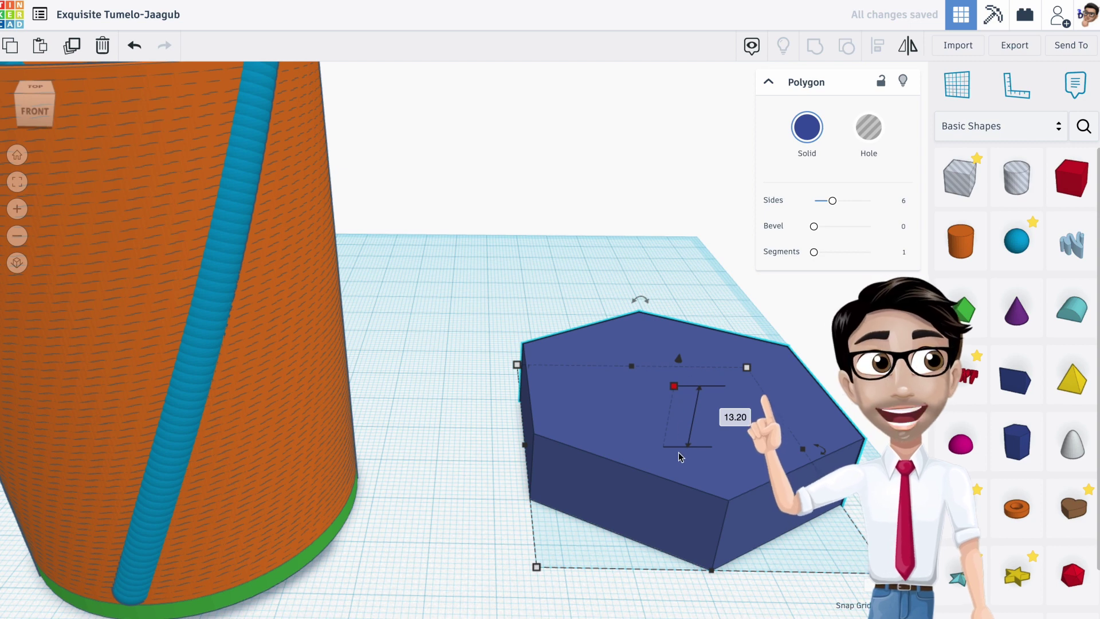
- Set the hexagon's height to 3 mm
{"action": "left_click", "coordinate": [474, 455]}
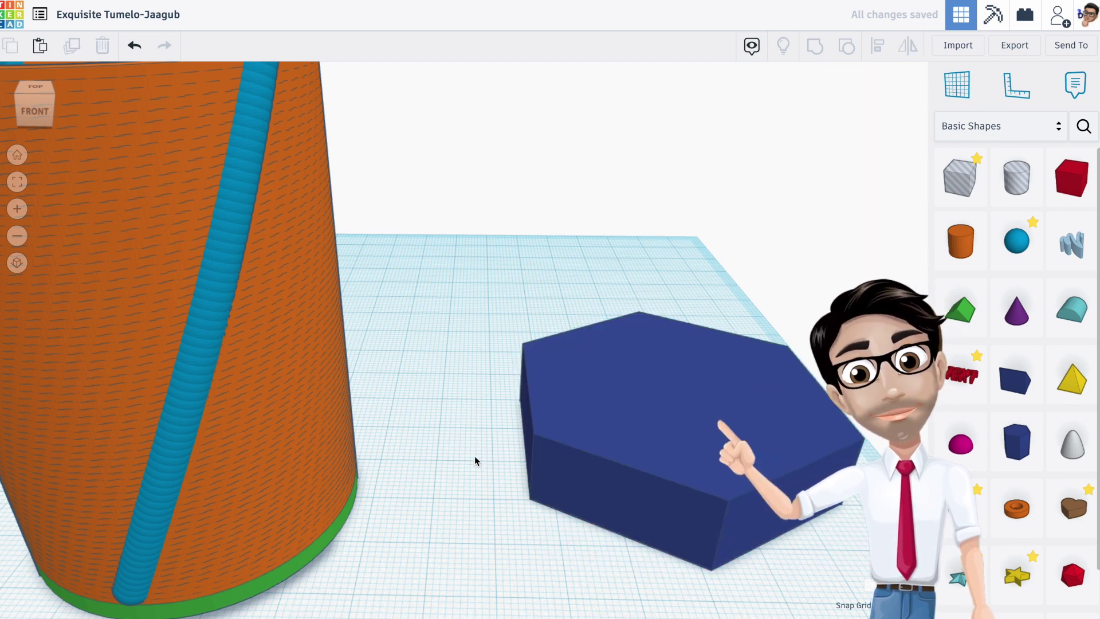
{"action": "left_click", "coordinate": [634, 431]}
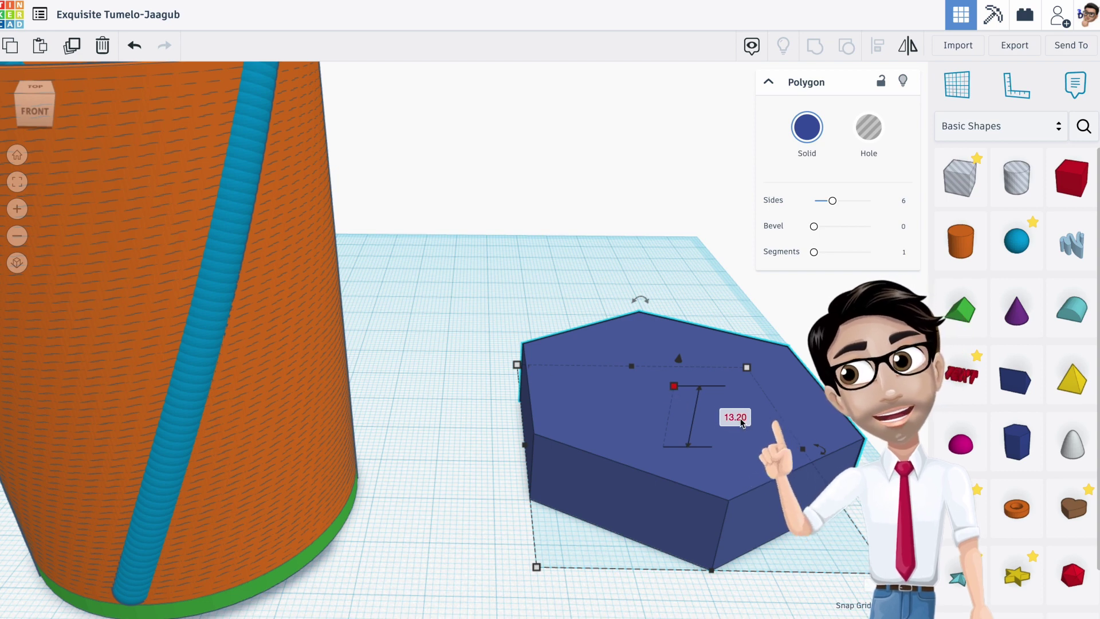
{"action": "left_click", "coordinate": [740, 418]}
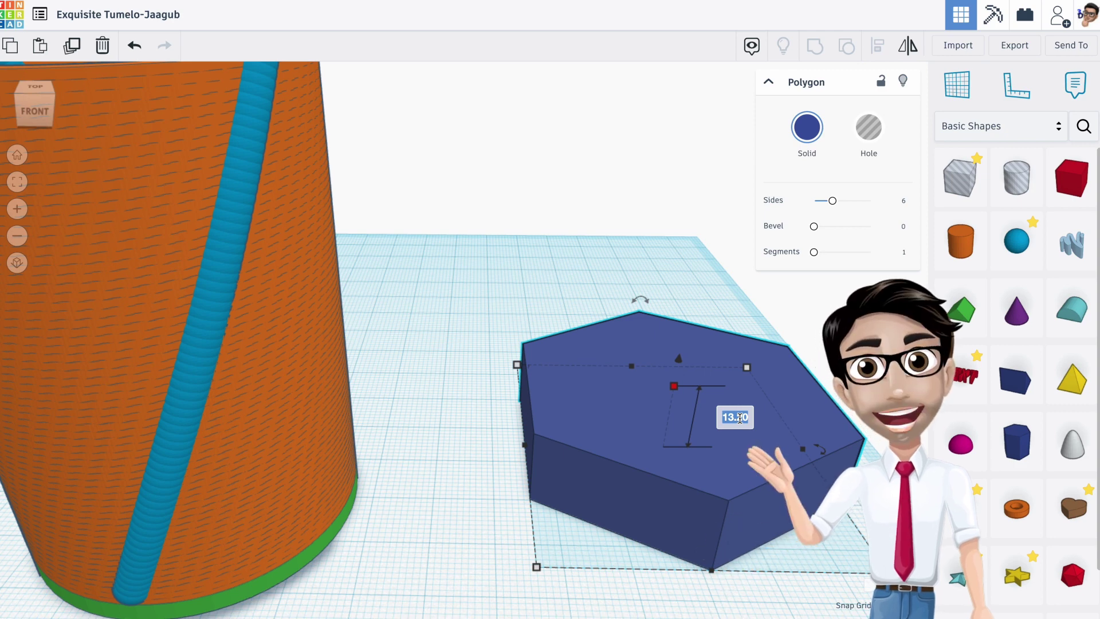
{"action": "type", "text": "3"}
{"action": "key", "text": "Return"}
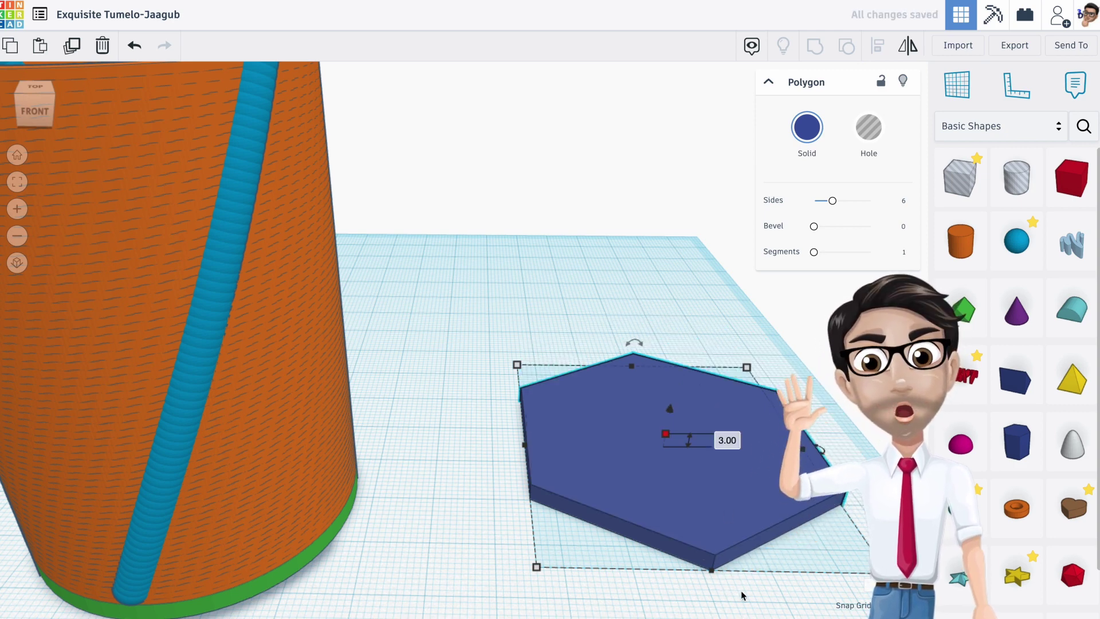
- Add a cylinder at the front corner of the hexagon and set its sides to 64
{"action": "middle_click_drag", "start_coordinate": [820, 575], "coordinate": [714, 469]}
{"action": "middle_click_drag", "start_coordinate": [643, 415], "coordinate": [649, 451]}
{"action": "right_click_drag", "start_coordinate": [697, 442], "coordinate": [573, 417]}
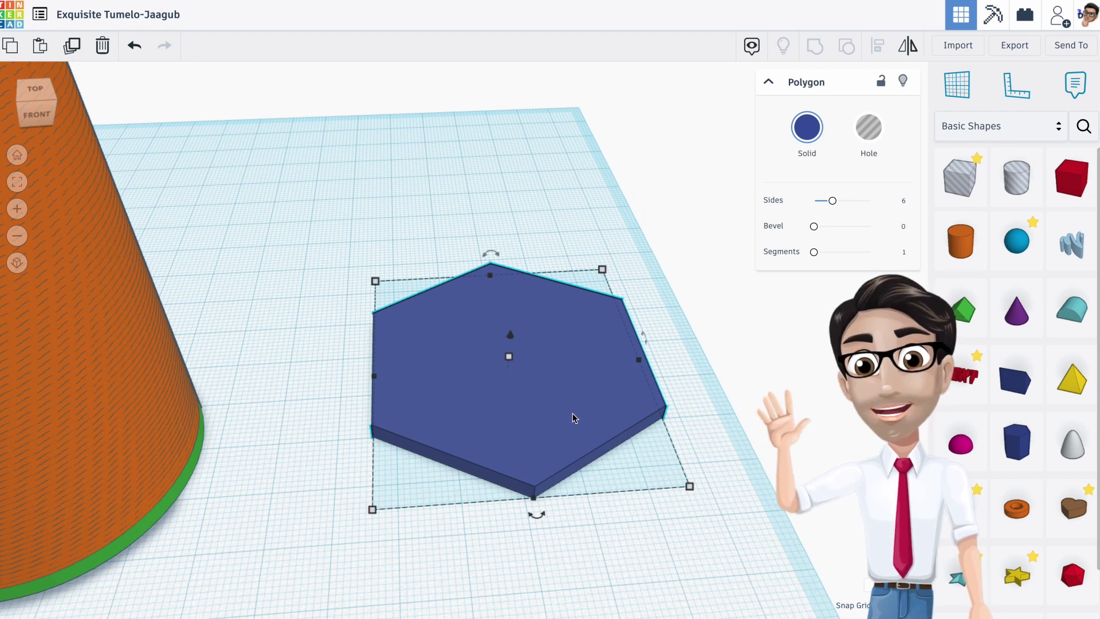
{"action": "left_click", "coordinate": [768, 441]}
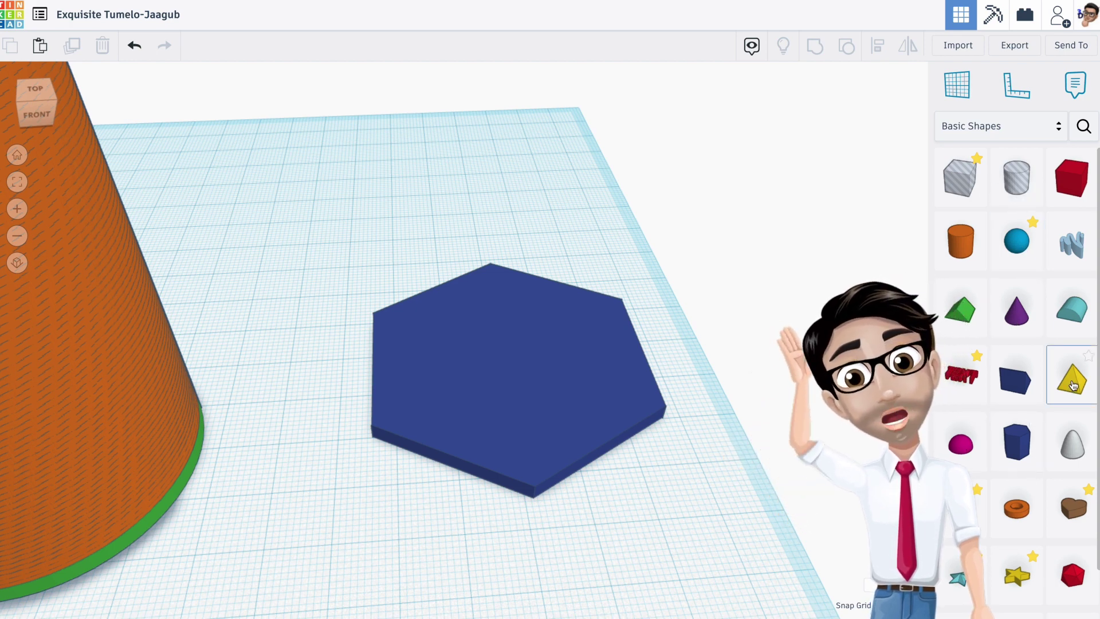
{"action": "left_click_drag", "start_coordinate": [965, 248], "coordinate": [535, 466]}
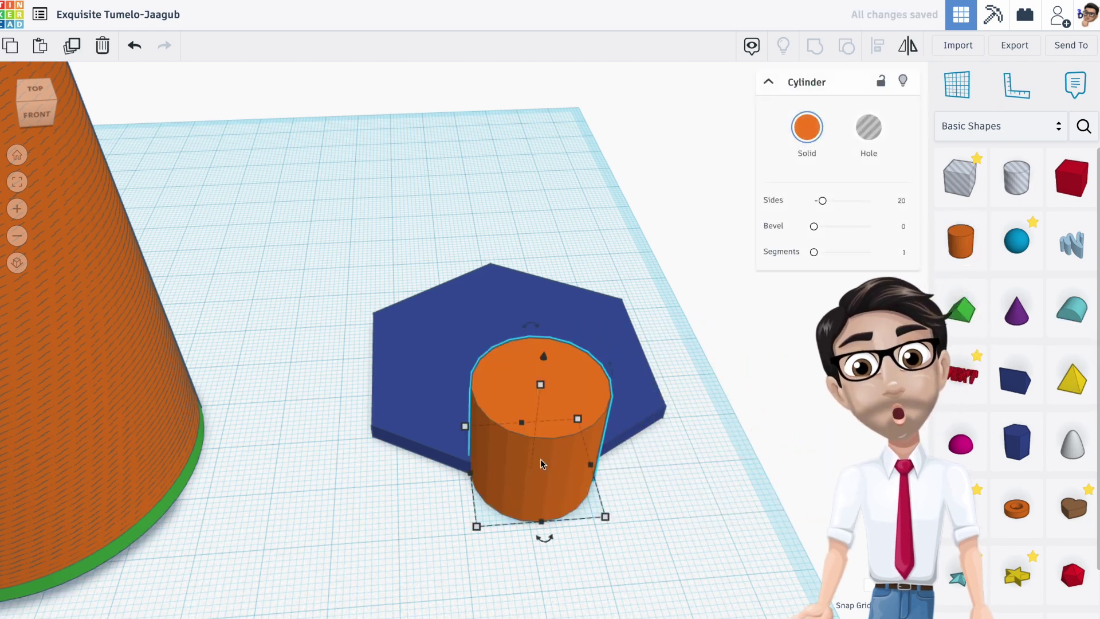
{"action": "left_click_drag", "start_coordinate": [820, 201], "coordinate": [869, 200]}
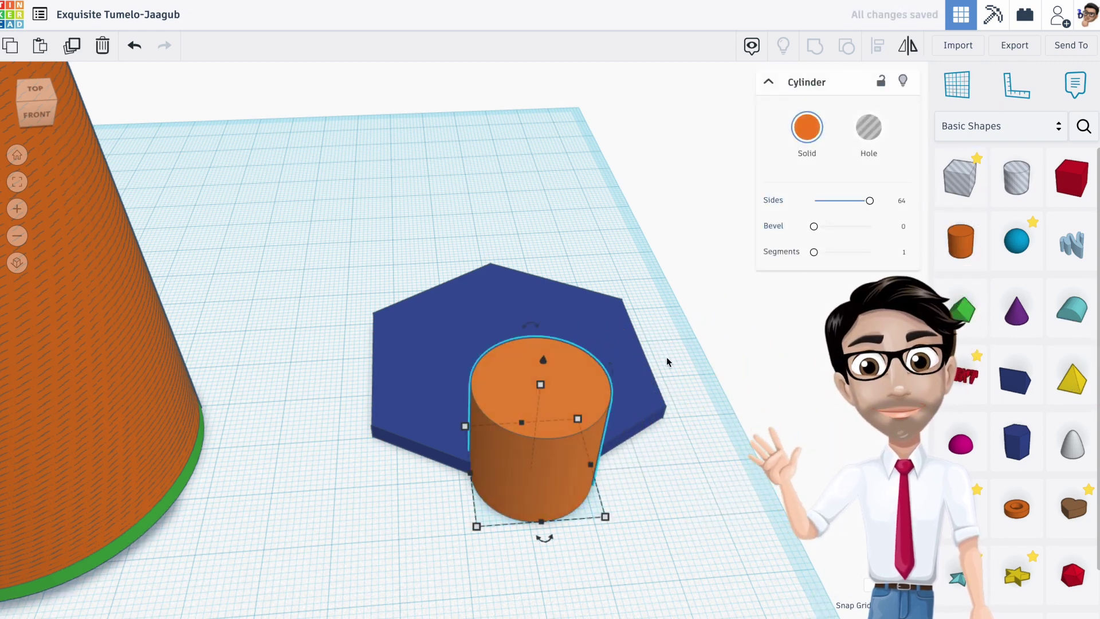
- Shrink the cylinder uniformly to about 5.6 mm across and place it over the hexagon's front corner
{"action": "mouse_move", "coordinate": [628, 358]}
{"action": "right_mouse_down"}
{"action": "mouse_move", "coordinate": [626, 332]}
{"action": "mouse_move", "coordinate": [628, 344]}
{"action": "right_mouse_up"}
{"action": "left_click_drag", "start_coordinate": [532, 309], "coordinate": [535, 411], "text": "shift"}
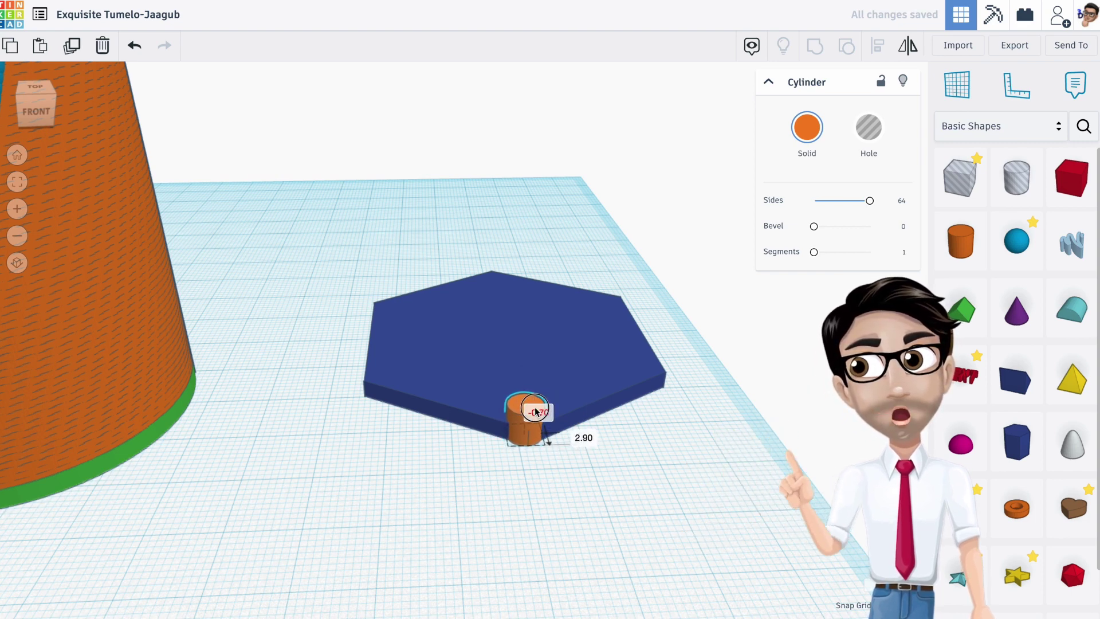
{"action": "left_click_drag", "start_coordinate": [536, 412], "coordinate": [538, 414]}
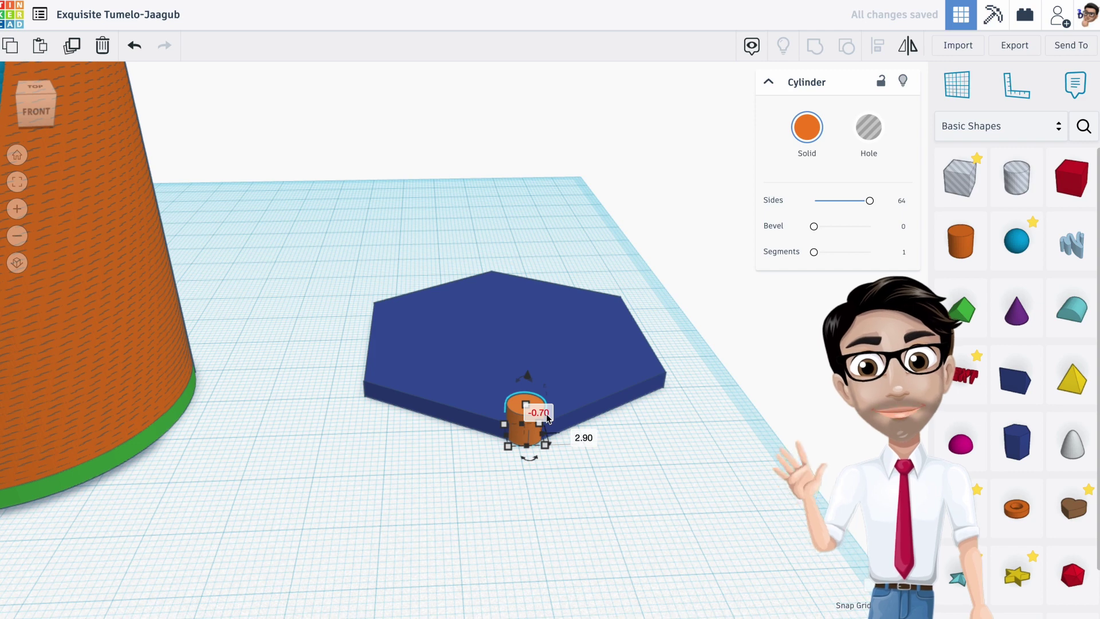
- Nudge the small cylinder sideways in fine steps until it is centred on the hexagon's front corner
{"action": "key", "text": "f"}
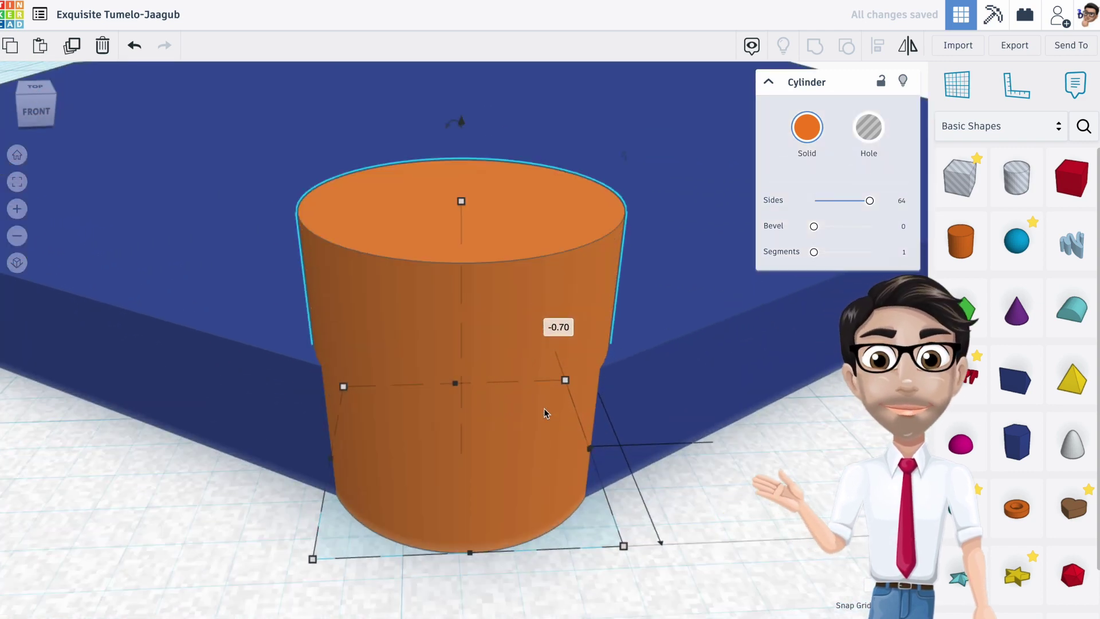
{"action": "left_click", "coordinate": [551, 421]}
{"action": "right_click_drag", "start_coordinate": [551, 418], "coordinate": [552, 432]}
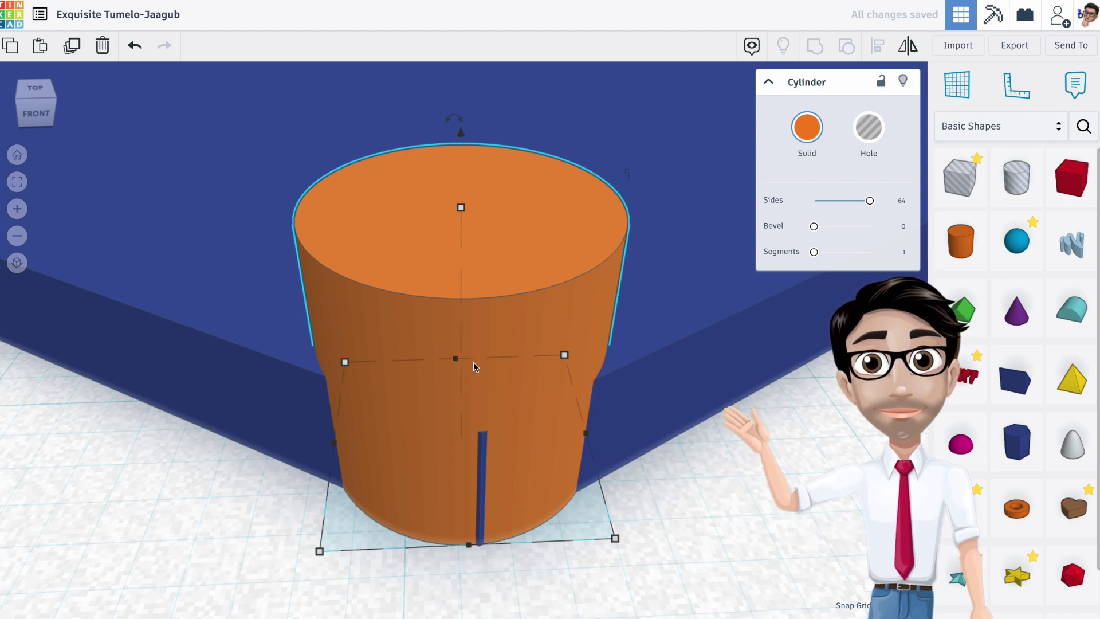
{"action": "key", "text": "Right"}
{"action": "key", "text": "Right"}
{"action": "key", "text": "Left"}
{"action": "key", "text": "Right"}
{"action": "scroll", "coordinate": [472, 361], "scroll_direction": "down", "scroll_amount": 4}
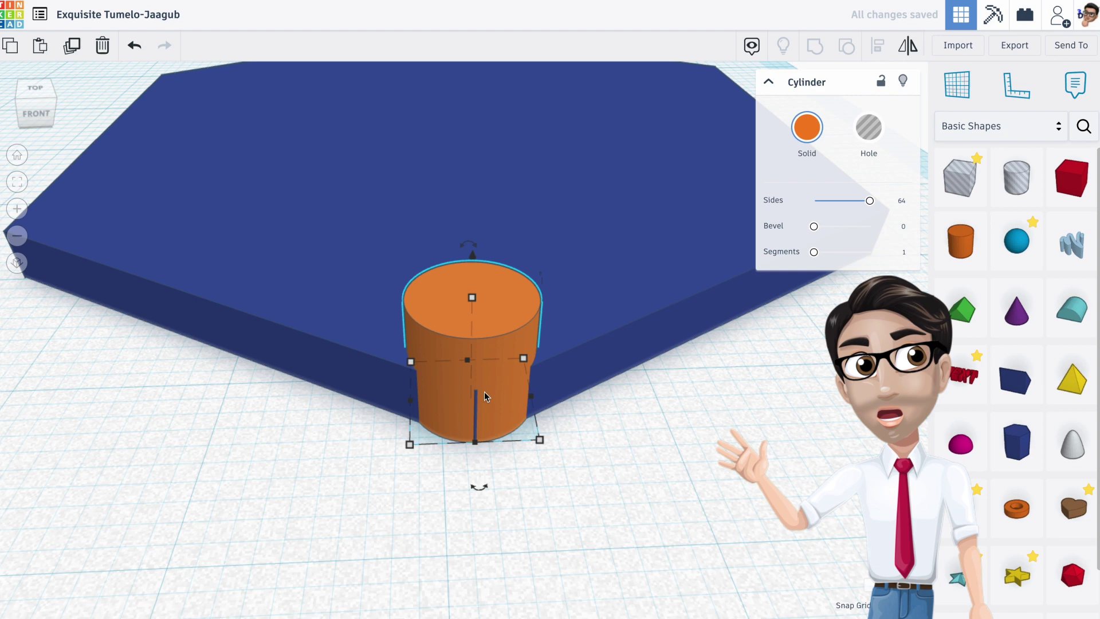
{"action": "scroll", "coordinate": [491, 360], "scroll_direction": "down", "scroll_amount": 5}
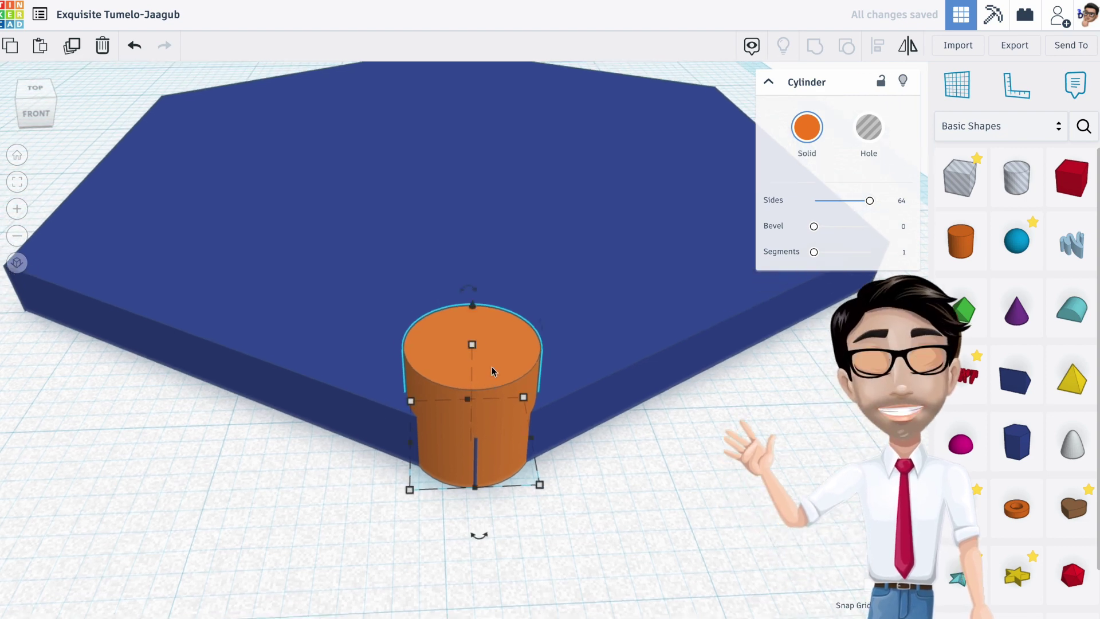
- Place a copy of the small cylinder on the hexagon's opposite corner
{"action": "left_click", "coordinate": [494, 372]}
{"action": "right_click_drag", "start_coordinate": [493, 372], "coordinate": [504, 312]}
{"action": "scroll", "coordinate": [498, 358], "scroll_direction": "down", "scroll_amount": 2}
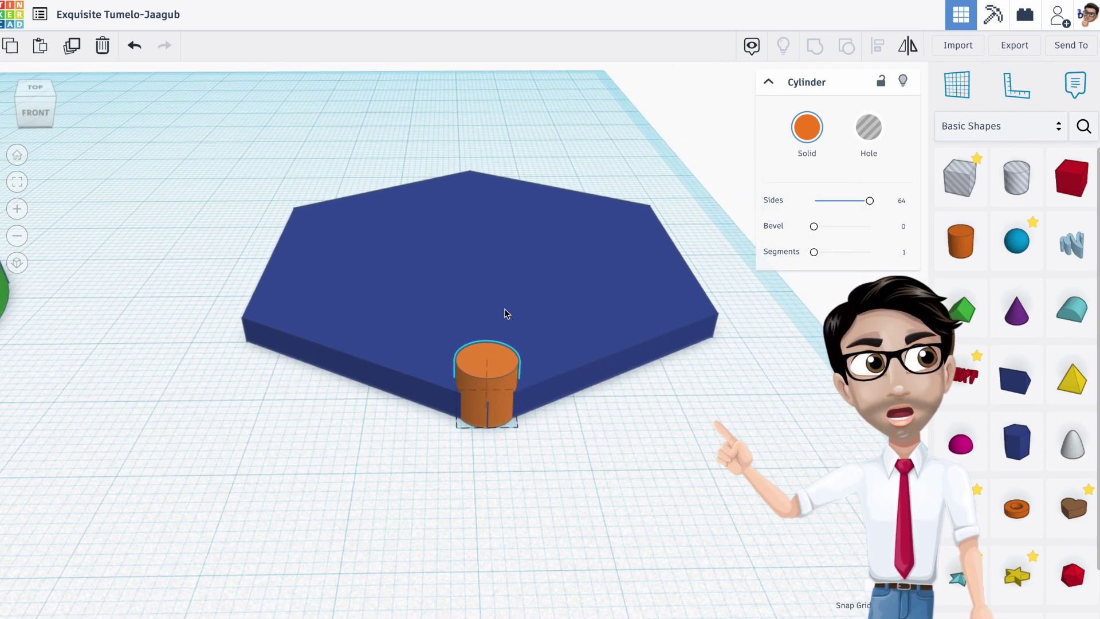
{"action": "right_click", "coordinate": [502, 347]}
{"action": "left_click", "coordinate": [502, 347]}
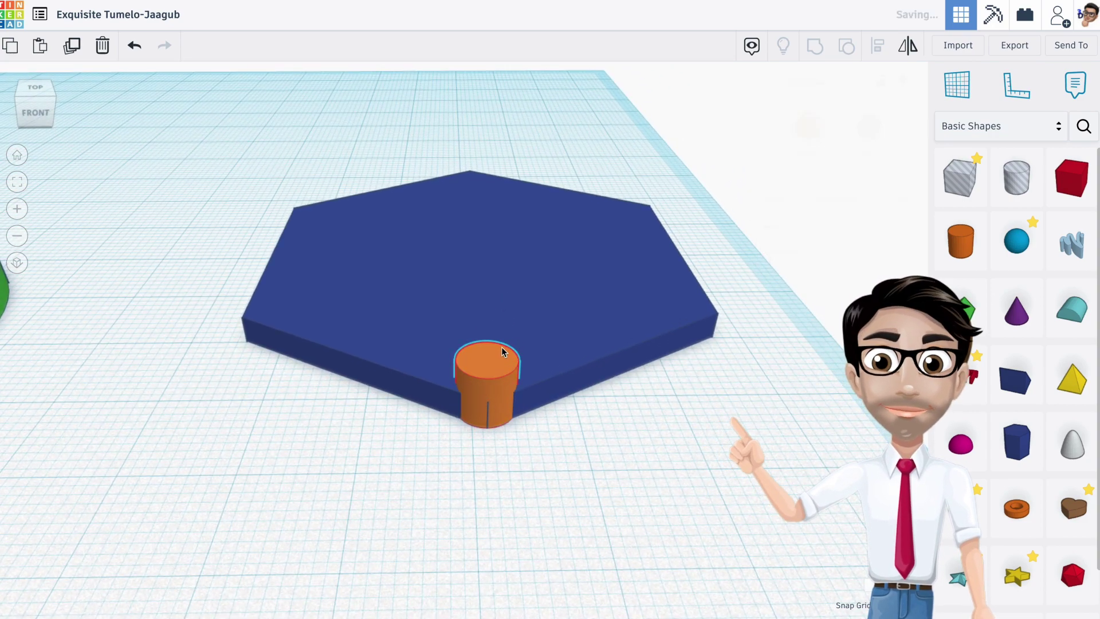
{"action": "left_click_drag", "start_coordinate": [504, 360], "coordinate": [484, 168], "text": "alt"}
- Nudge the copied cylinder in fine steps until it is centred on the hexagon's rear corner
{"action": "right_click_drag", "start_coordinate": [422, 243], "coordinate": [440, 350]}
{"action": "scroll", "coordinate": [440, 351], "scroll_direction": "down", "scroll_amount": 3}
{"action": "scroll", "coordinate": [476, 435], "scroll_direction": "up", "scroll_amount": 10}
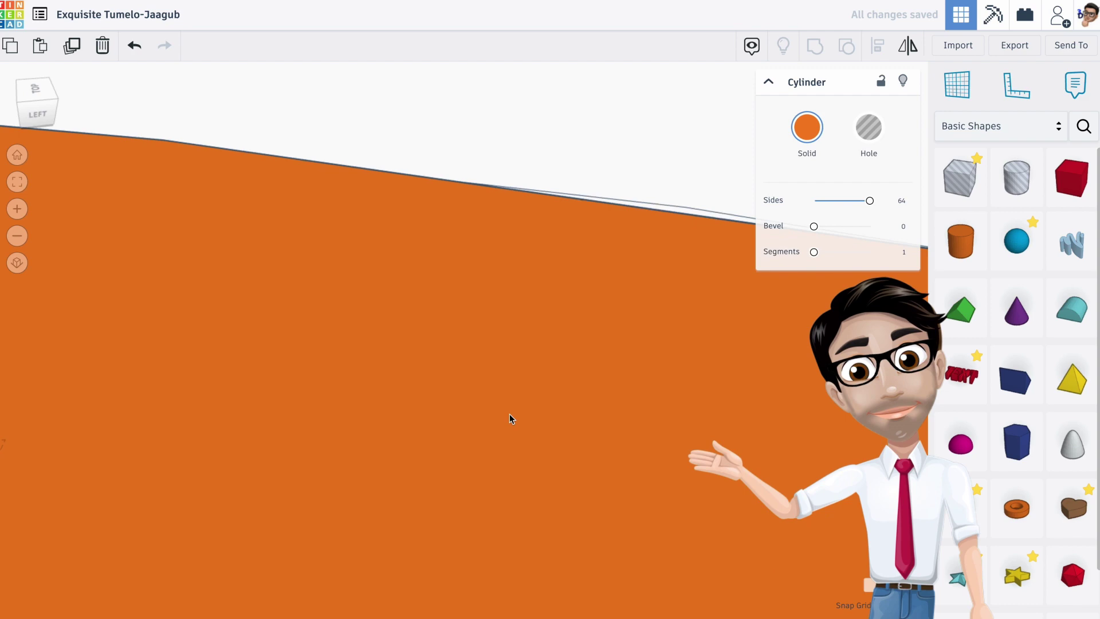
{"action": "middle_click_drag", "start_coordinate": [658, 316], "coordinate": [795, 332]}
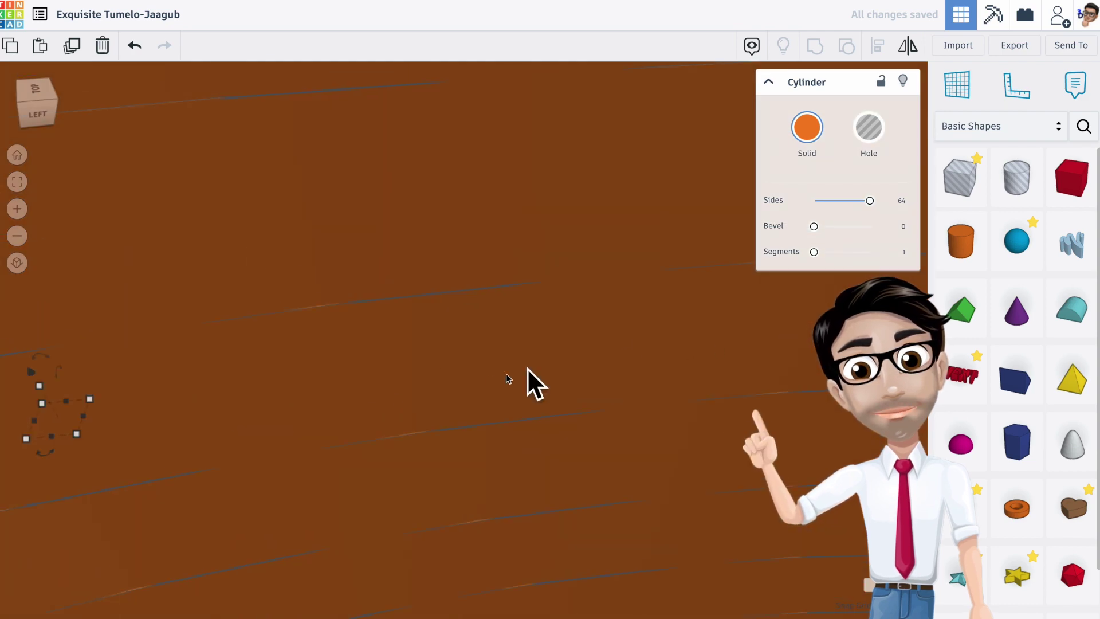
{"action": "scroll", "coordinate": [593, 363], "scroll_direction": "down", "scroll_amount": 10}
{"action": "right_click_drag", "start_coordinate": [600, 360], "coordinate": [744, 372]}
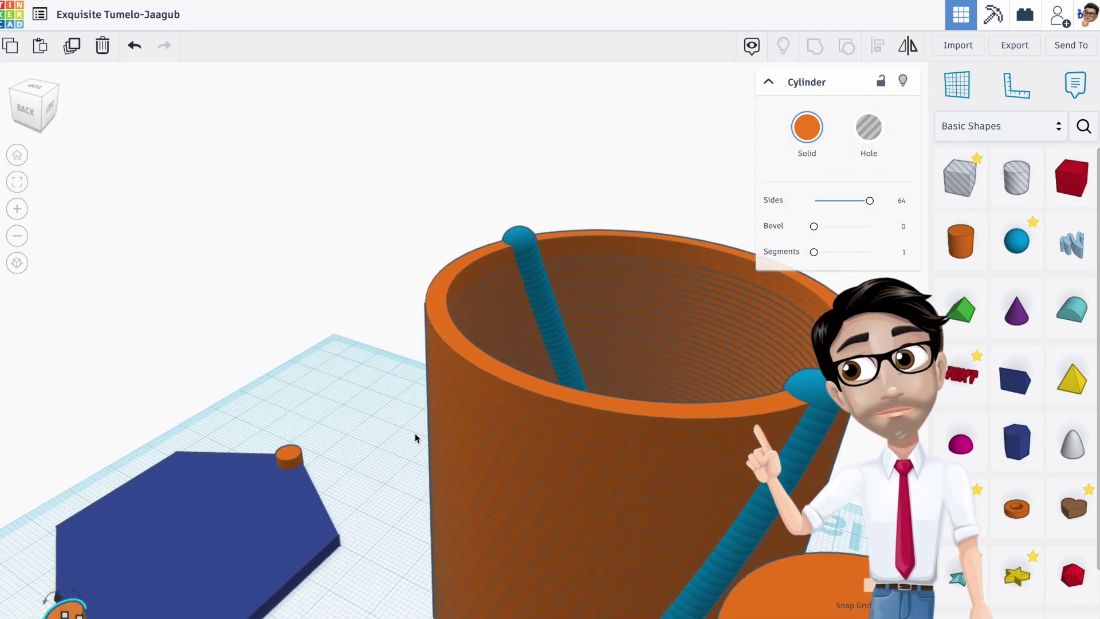
{"action": "left_click", "coordinate": [19, 183]}
{"action": "mouse_move", "coordinate": [351, 317]}
{"action": "right_mouse_down"}
{"action": "mouse_move", "coordinate": [326, 321]}
{"action": "mouse_move", "coordinate": [346, 325]}
{"action": "right_mouse_up"}
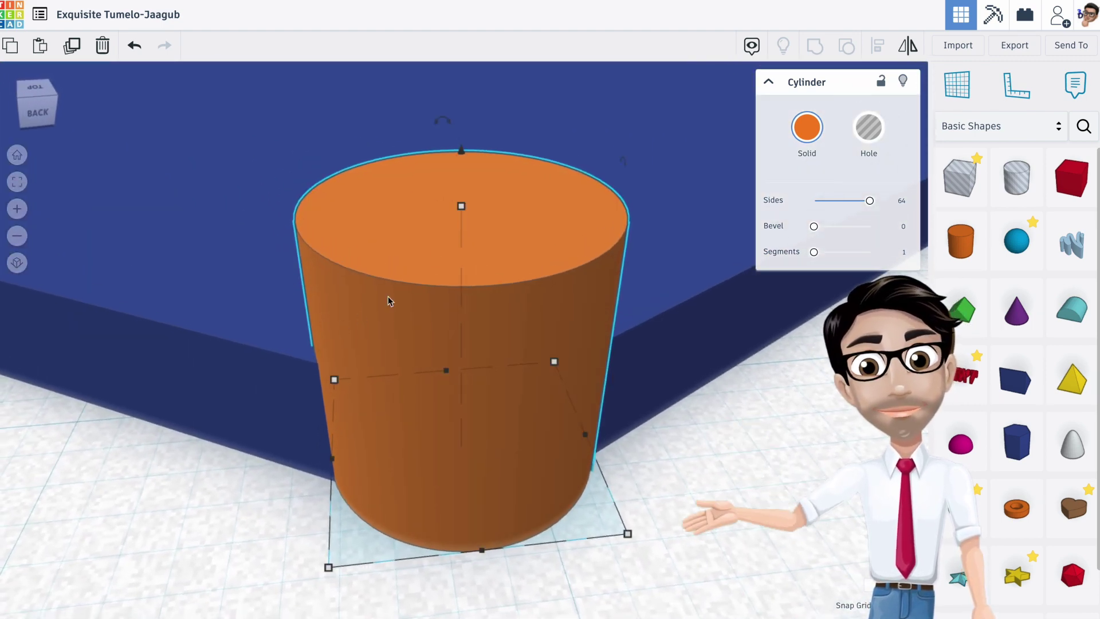
{"action": "key", "text": "Up"}
{"action": "key", "text": "Up"}
{"action": "key", "text": "Up"}
{"action": "key", "text": "Up"}
{"action": "key", "text": "Up"}
{"action": "key", "text": "Up"}
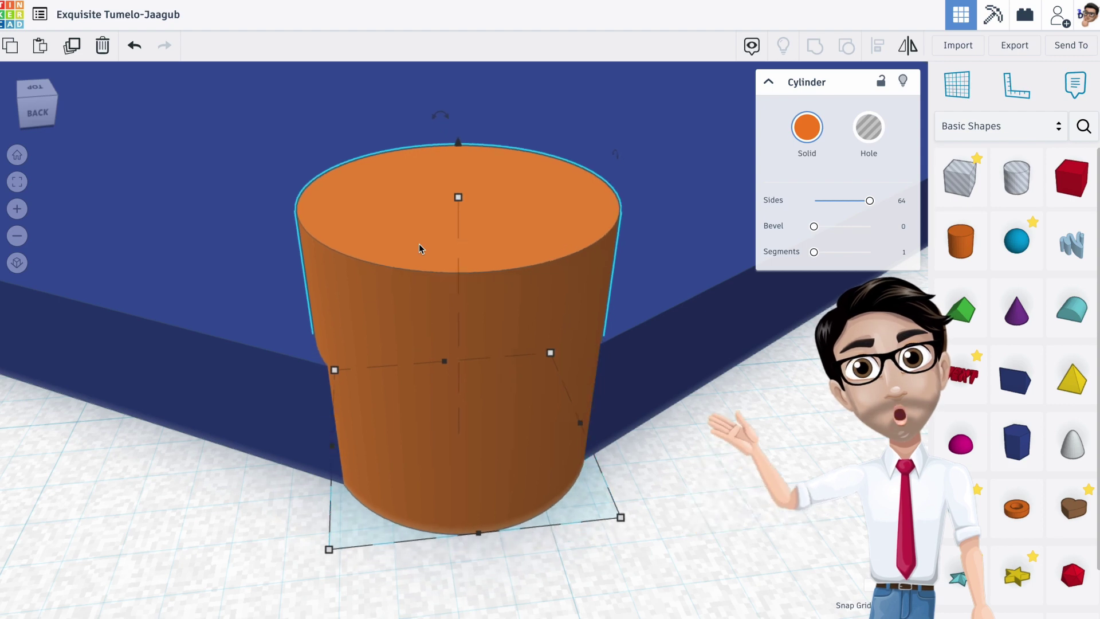
{"action": "scroll", "coordinate": [432, 256], "scroll_direction": "down", "scroll_amount": 5}
{"action": "right_click_drag", "start_coordinate": [372, 298], "coordinate": [232, 293]}
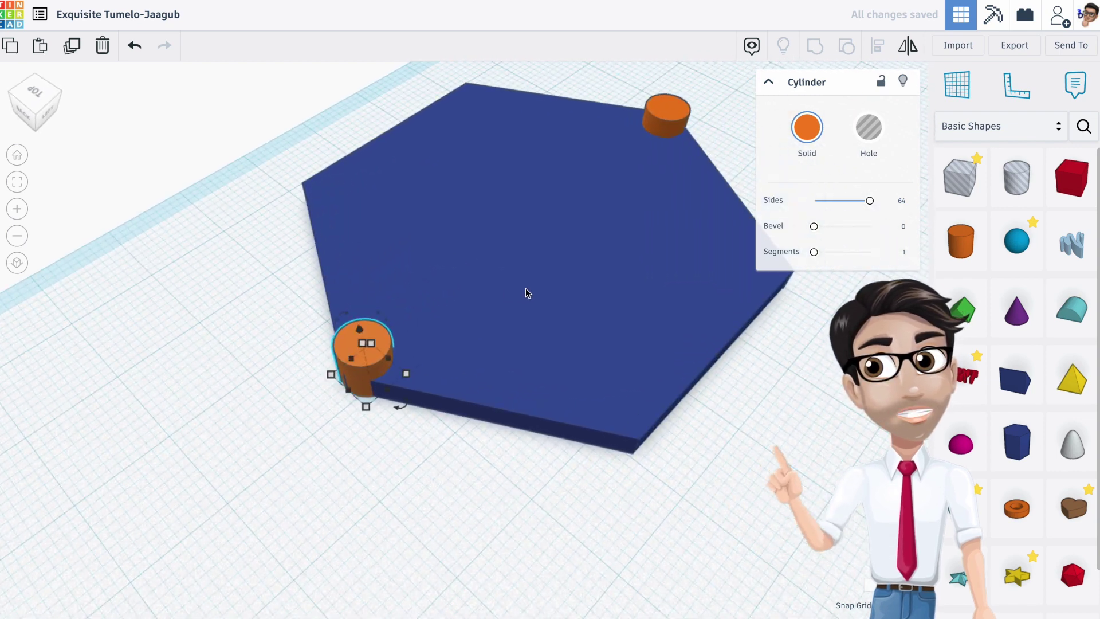
{"action": "middle_click_drag", "start_coordinate": [467, 292], "coordinate": [411, 308]}
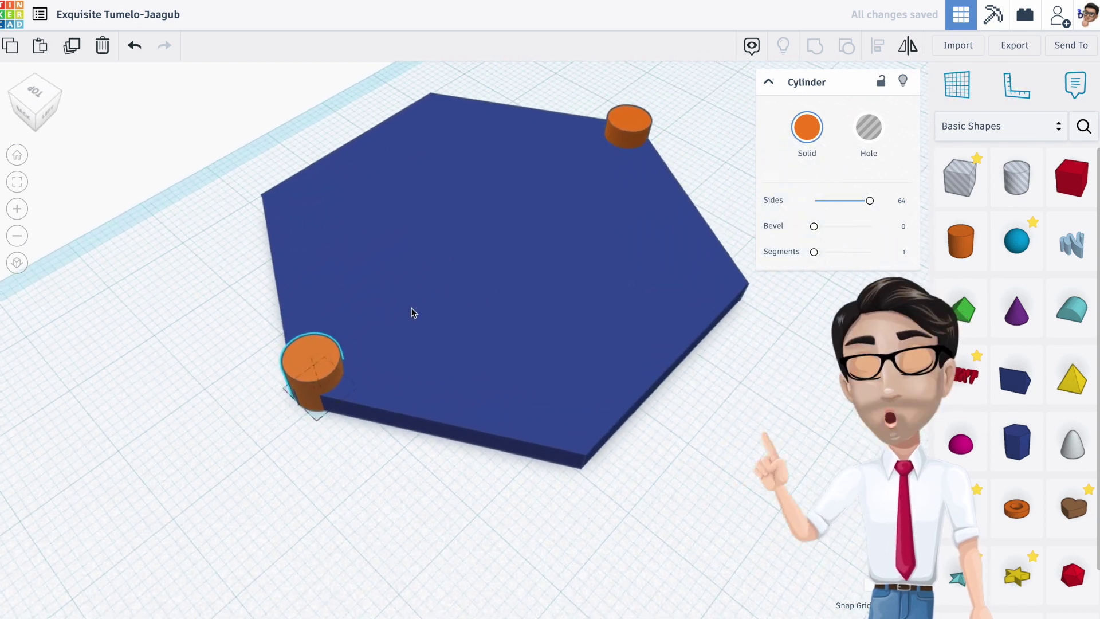
{"action": "left_click", "coordinate": [625, 128], "text": "shift"}
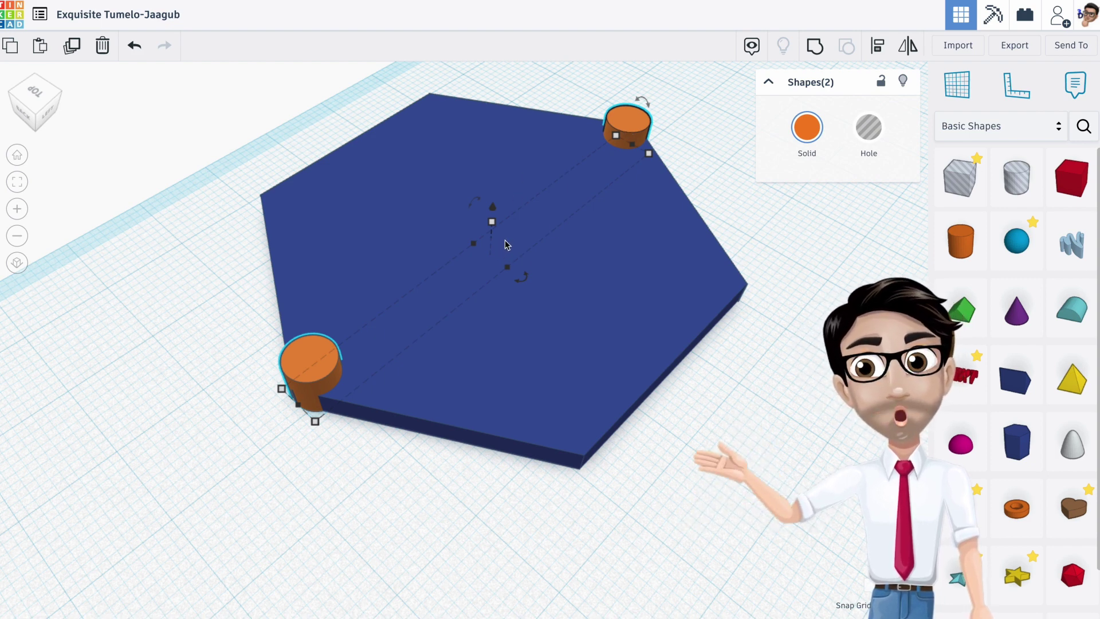
{"action": "key", "text": "super+d"}
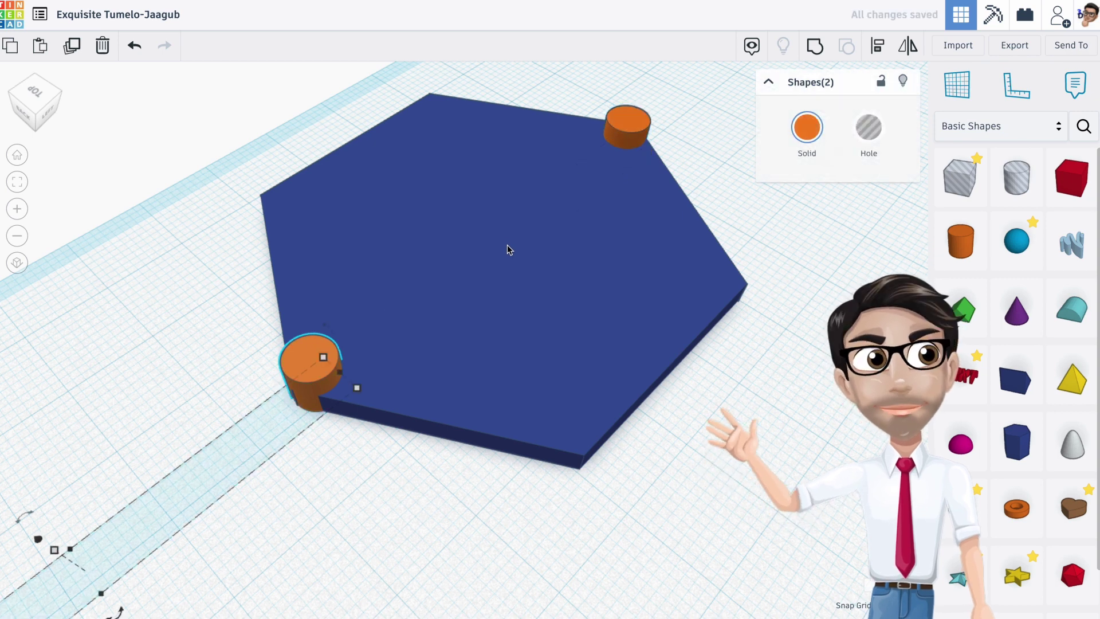
{"action": "middle_click_drag", "start_coordinate": [424, 342], "coordinate": [549, 281]}
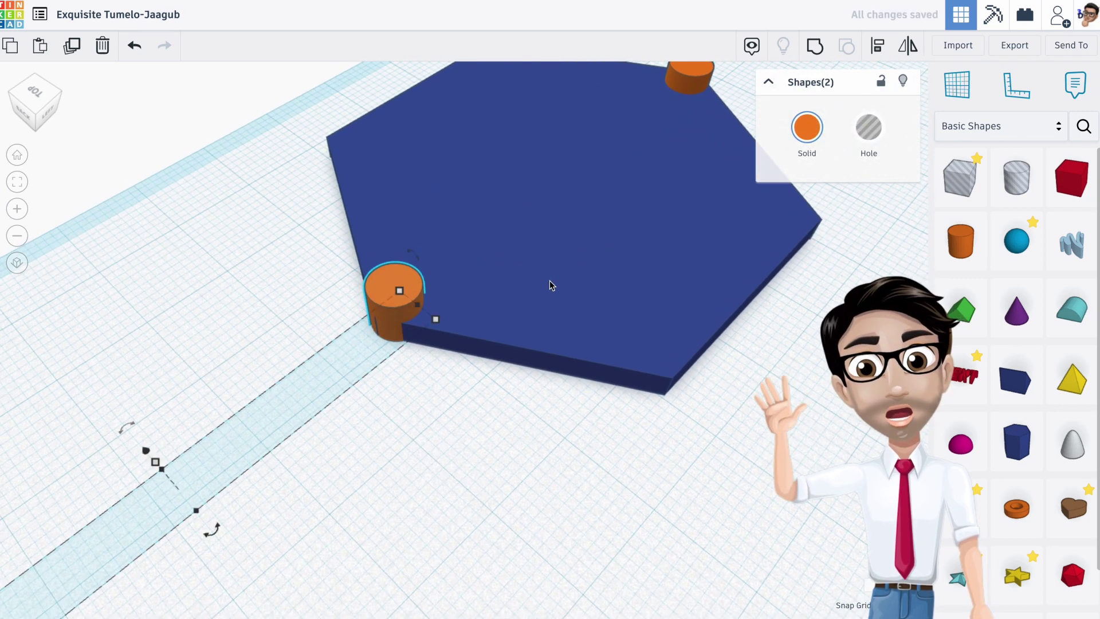
{"action": "scroll", "coordinate": [551, 278], "scroll_direction": "down", "scroll_amount": 2}
{"action": "scroll", "coordinate": [552, 282], "scroll_direction": "down", "scroll_amount": 2}
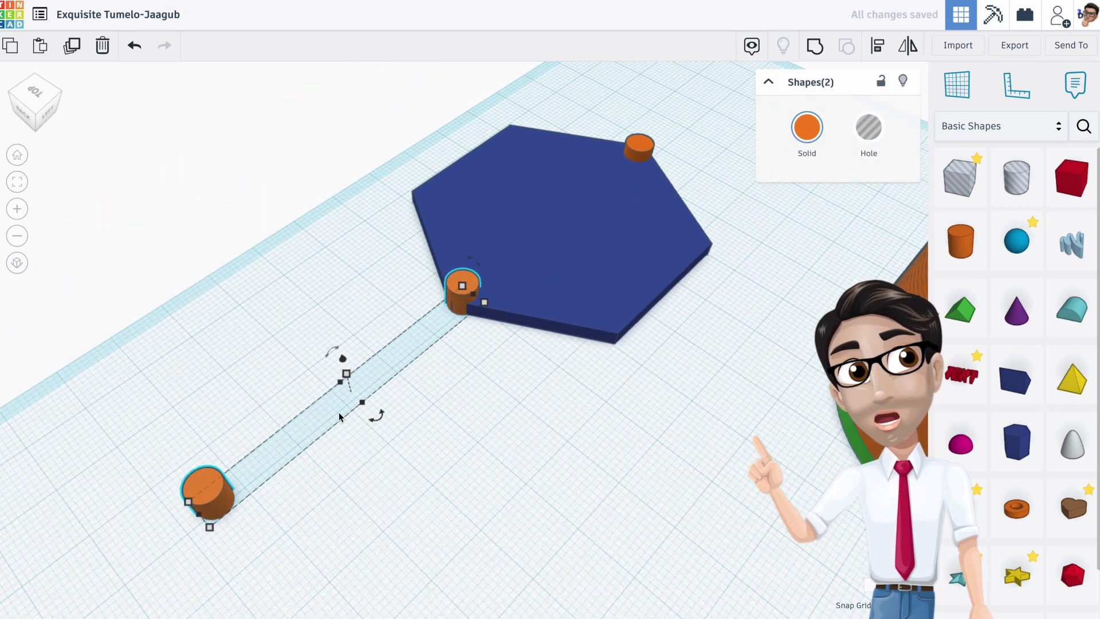
{"action": "key", "text": "Delete"}
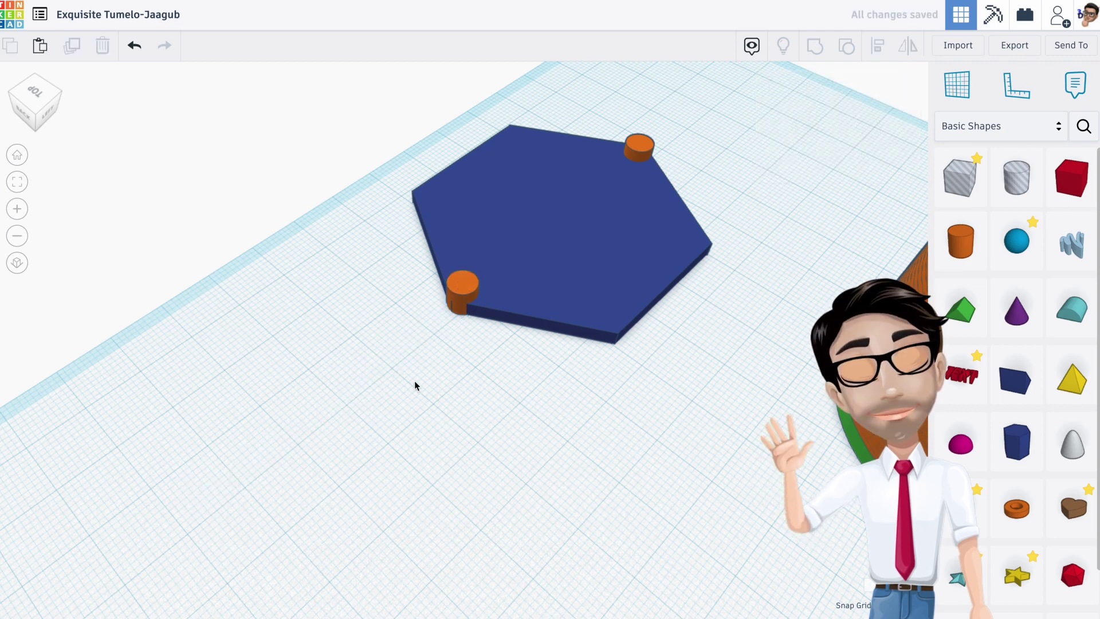
- Duplicate the two opposite cylinders in place and rotate the copies flat onto the next pair of hexagon corners
{"action": "left_click", "coordinate": [468, 286]}
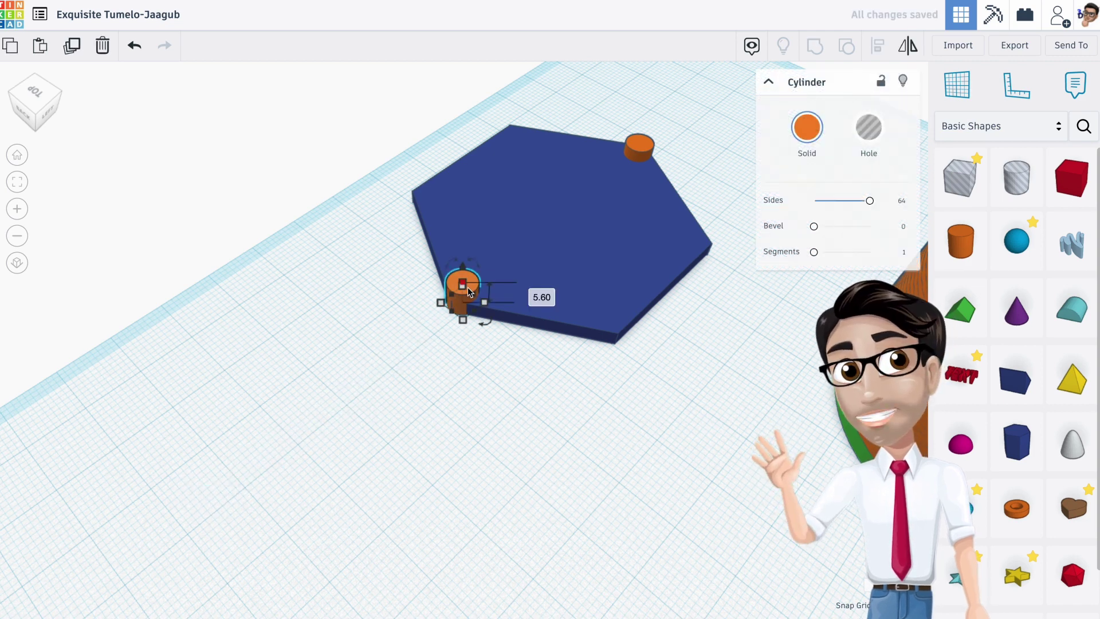
{"action": "left_click", "coordinate": [632, 142], "text": "shift"}
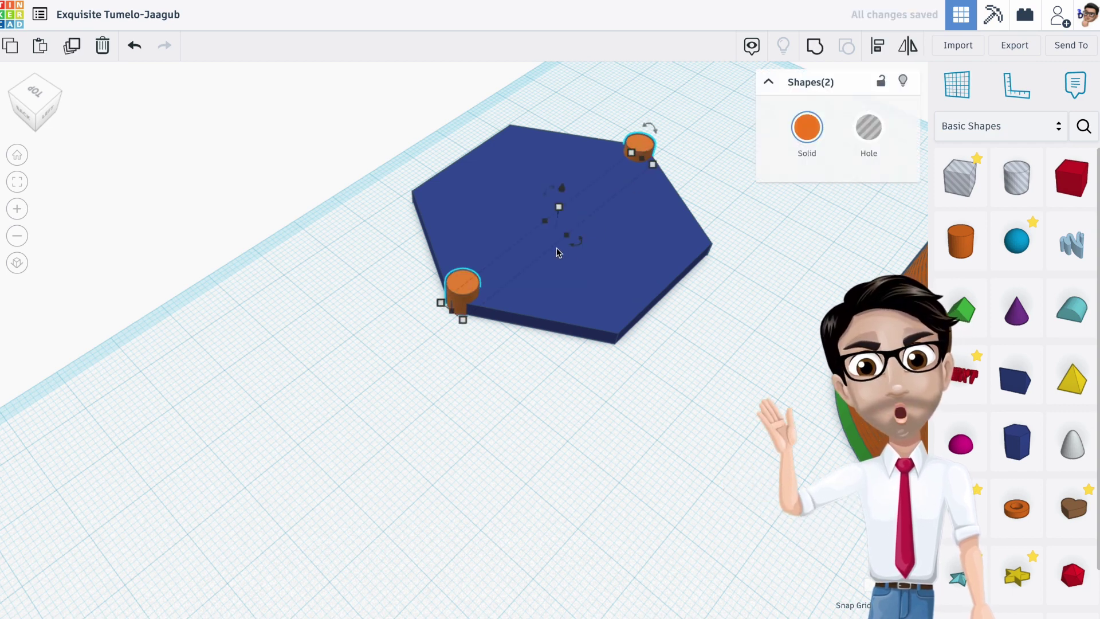
{"action": "mouse_move", "coordinate": [575, 249]}
{"action": "left_click_drag", "start_coordinate": [575, 249], "coordinate": [781, 176]}
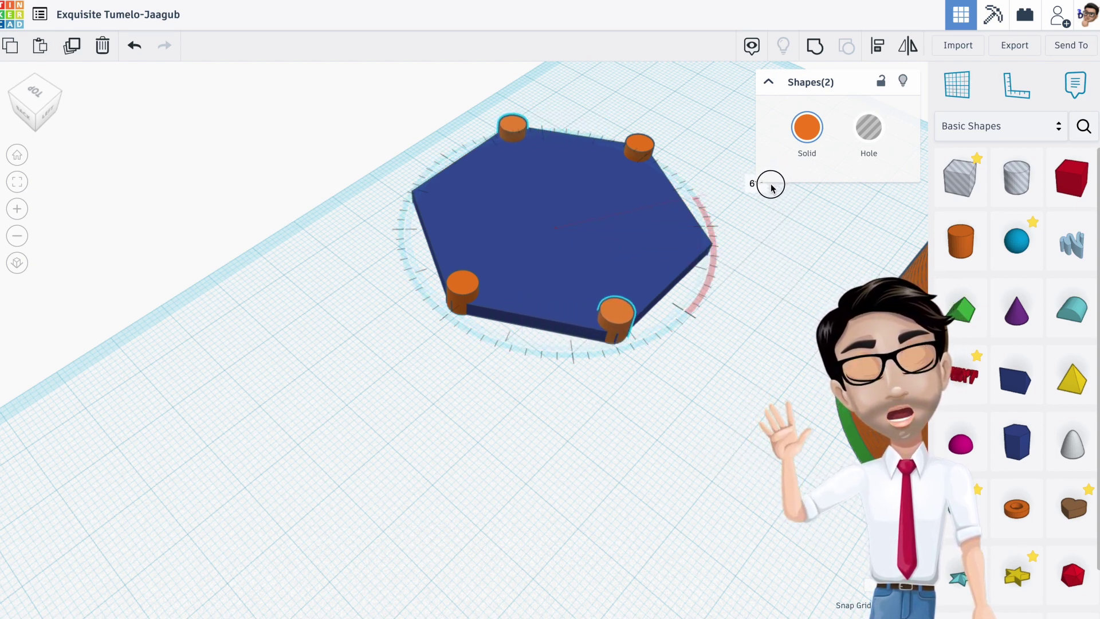
{"action": "left_click_drag", "start_coordinate": [771, 187], "coordinate": [767, 189]}
- Nudge the nearest rotated cylinder in fine steps until it is centred on its hexagon corner
{"action": "scroll", "coordinate": [621, 341], "scroll_direction": "up", "scroll_amount": 8}
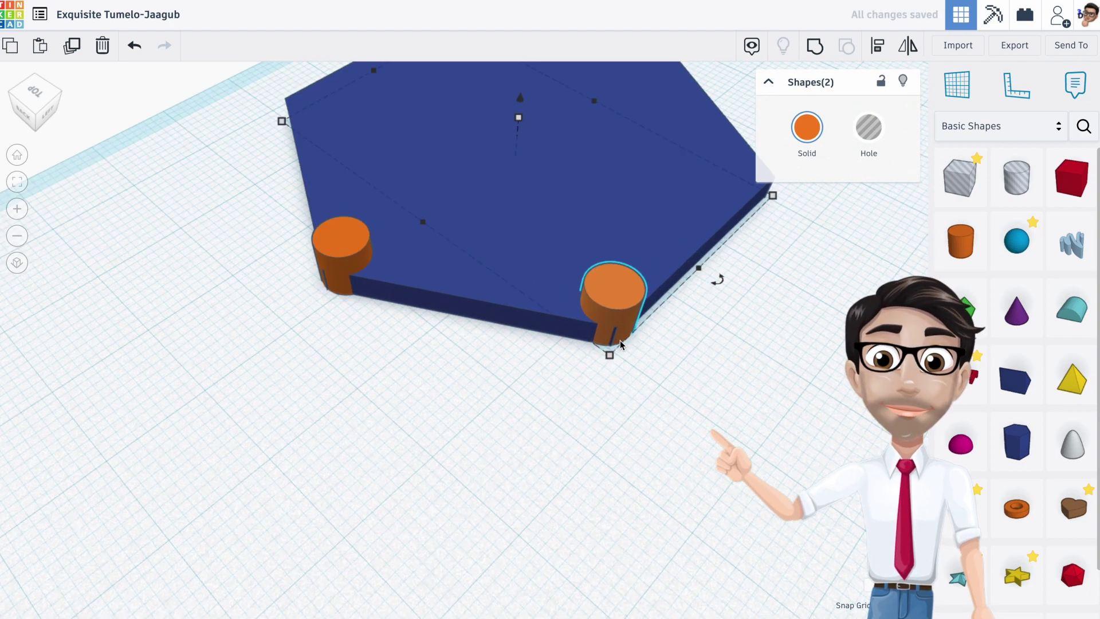
{"action": "scroll", "coordinate": [650, 331], "scroll_direction": "down", "scroll_amount": 8}
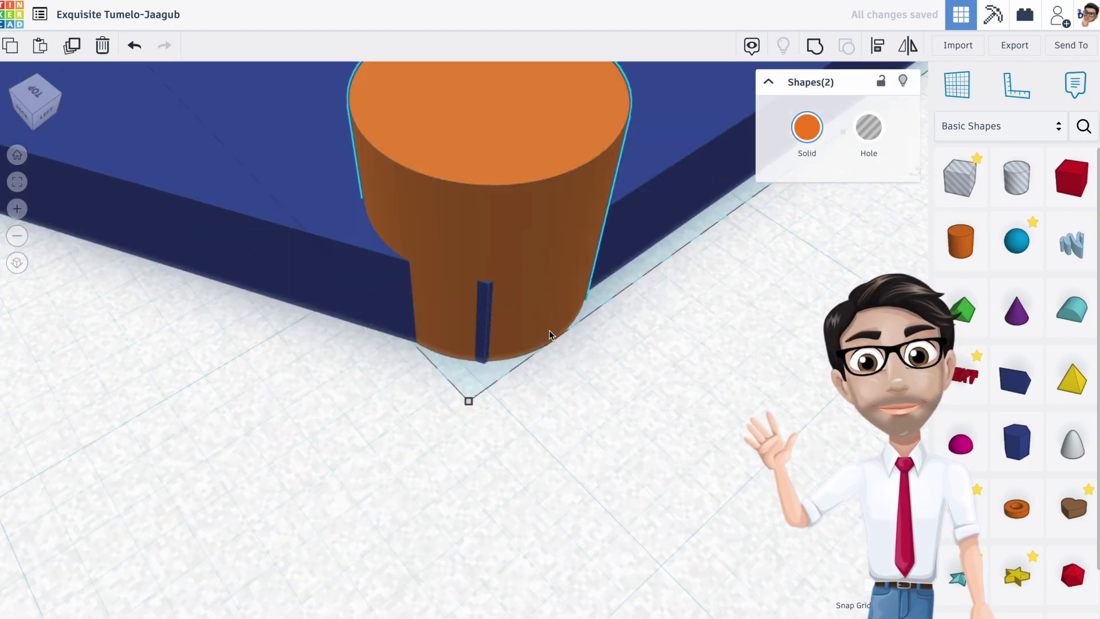
{"action": "left_click", "coordinate": [554, 319]}
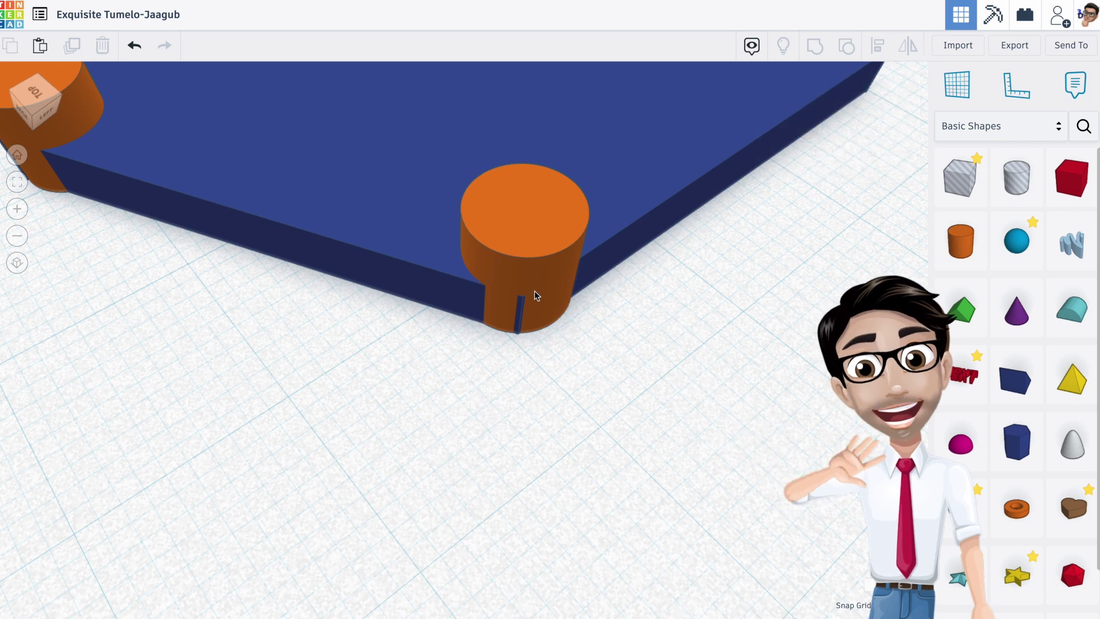
{"action": "left_click", "coordinate": [528, 249]}
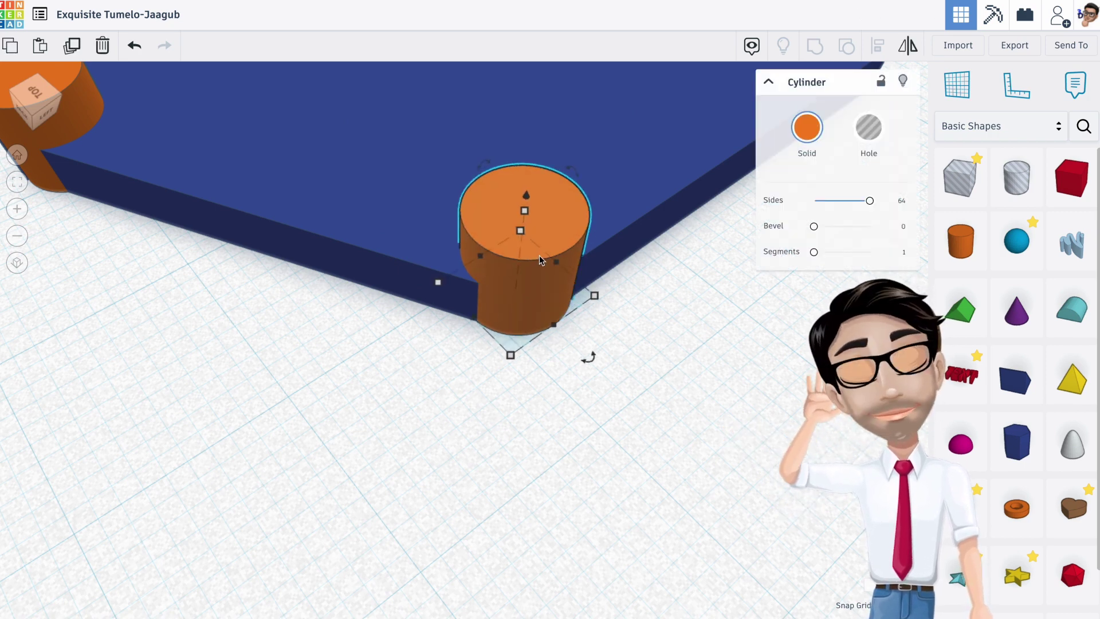
{"action": "key", "text": "Up"}
{"action": "key", "text": "Left"}
{"action": "key", "text": "Left"}
{"action": "key", "text": "Up"}
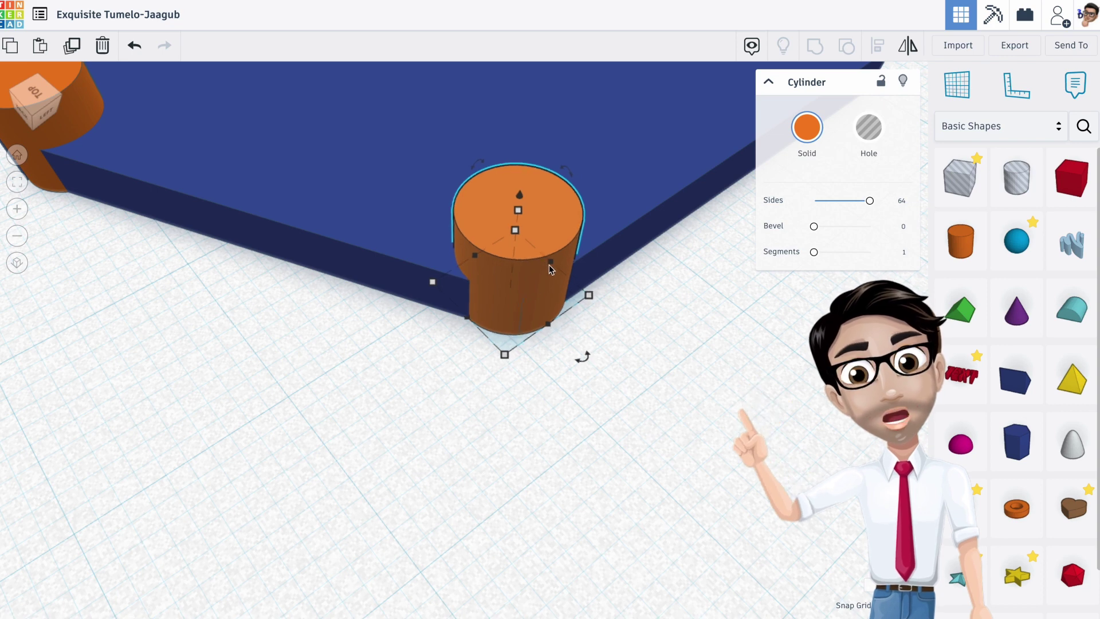
- Nudge the other rotated cylinder, on the diagonally opposite corner, in fine steps until it is centred there
{"action": "scroll", "coordinate": [527, 297], "scroll_direction": "down", "scroll_amount": 5}
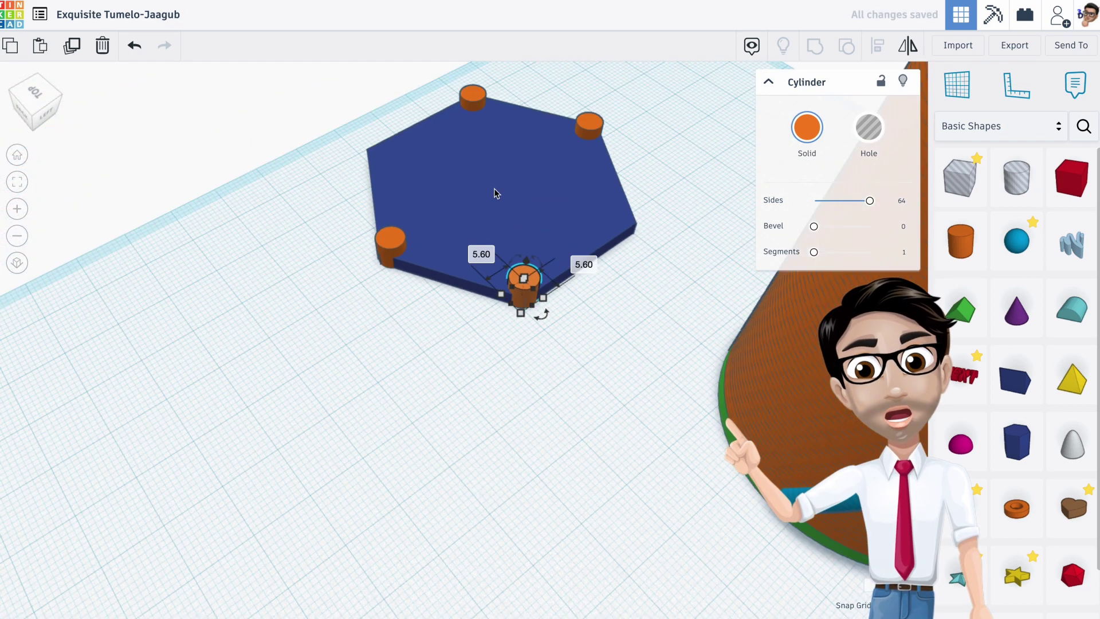
{"action": "left_click", "coordinate": [474, 99]}
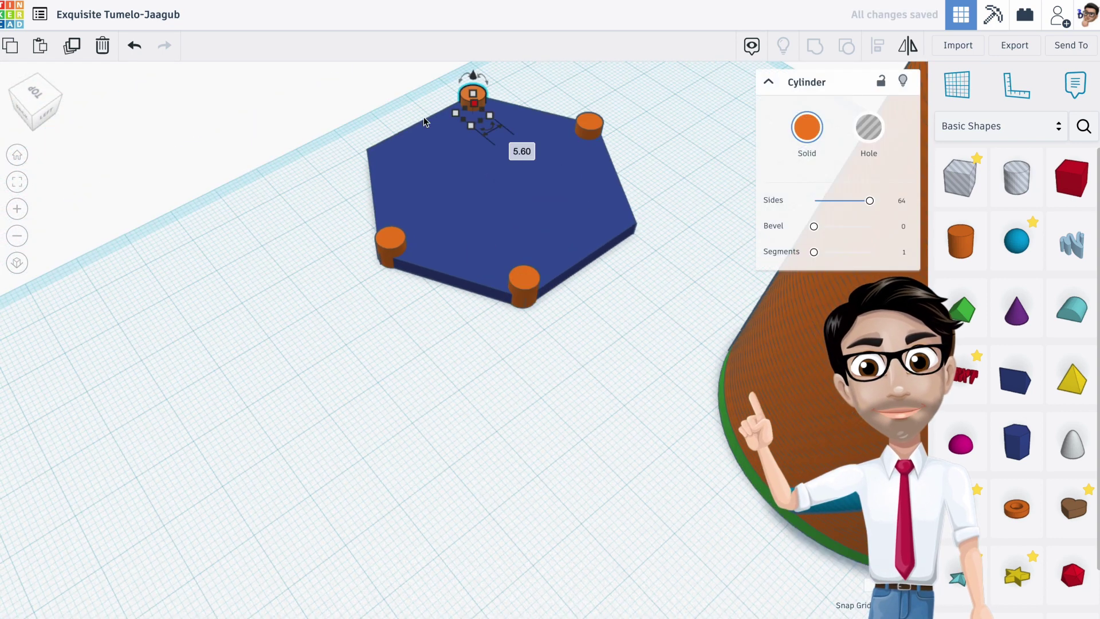
{"action": "left_click", "coordinate": [19, 186]}
{"action": "right_click_drag", "start_coordinate": [165, 250], "coordinate": [620, 258]}
{"action": "key", "text": "Left"}
{"action": "key", "text": "Left"}
{"action": "key", "text": "Left"}
{"action": "key", "text": "Left"}
{"action": "key", "text": "Left"}
{"action": "key", "text": "Left"}
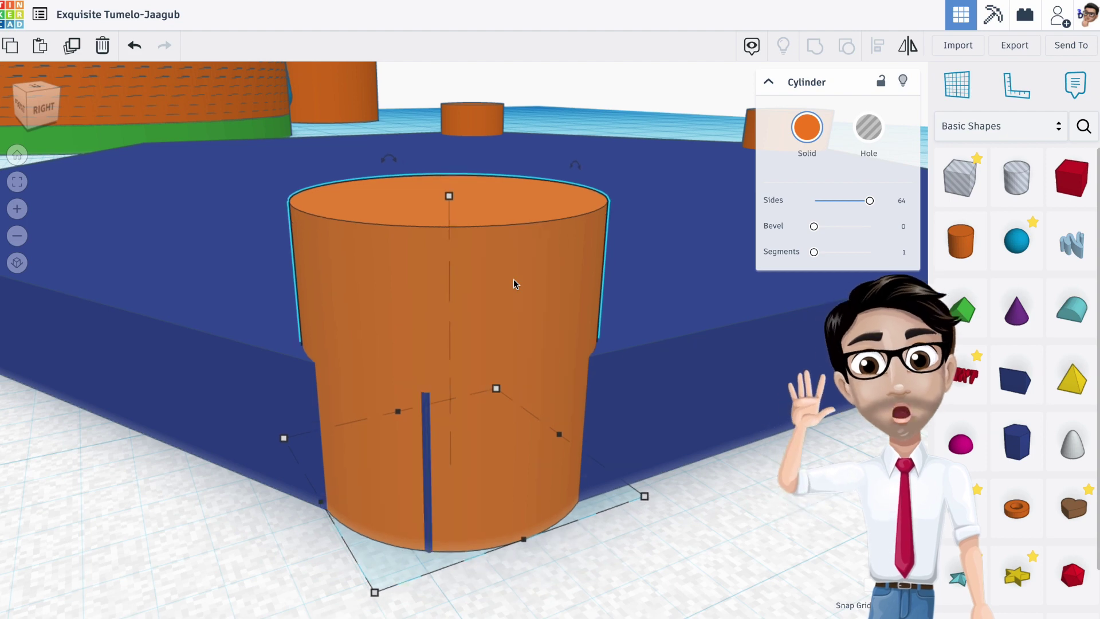
{"action": "key", "text": "Right"}
- Duplicate this cylinder and its diagonal opposite in place and rotate the copies onto the two remaining empty hexagon corners
{"action": "scroll", "coordinate": [494, 273], "scroll_direction": "down", "scroll_amount": 5}
{"action": "right_click_drag", "start_coordinate": [493, 272], "coordinate": [514, 300]}
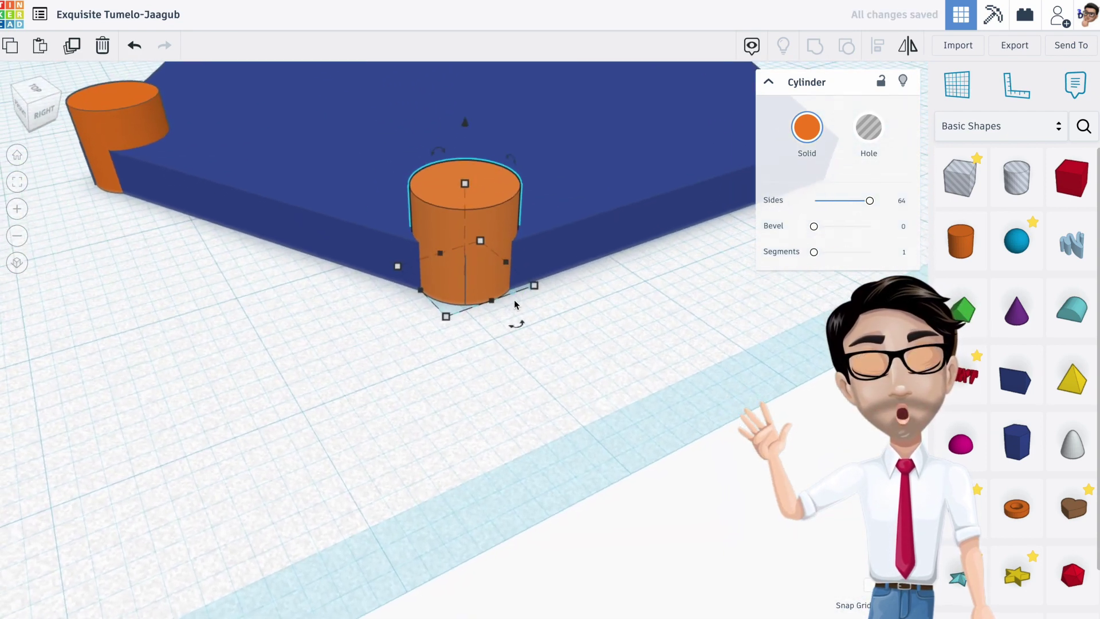
{"action": "middle_click_drag", "start_coordinate": [509, 187], "coordinate": [520, 249]}
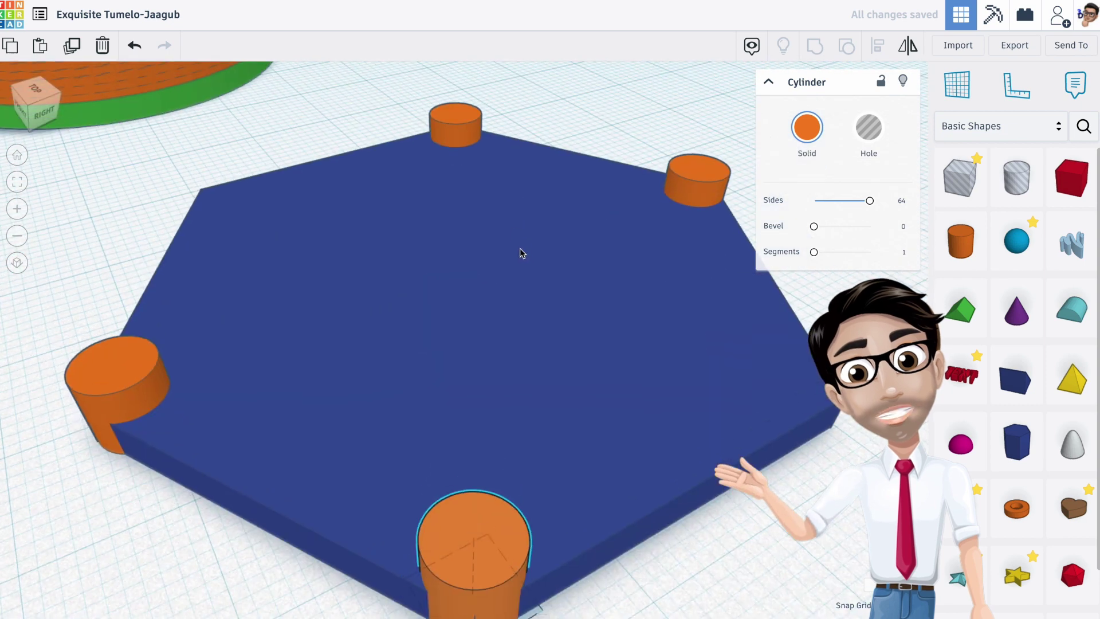
{"action": "left_click", "coordinate": [458, 139], "text": "shift"}
{"action": "key", "text": "ctrl+d"}
{"action": "left_click_drag", "start_coordinate": [709, 555], "coordinate": [866, 296]}
{"action": "right_click_drag", "start_coordinate": [723, 461], "coordinate": [689, 425]}
{"action": "scroll", "coordinate": [689, 425], "scroll_direction": "down", "scroll_amount": 4}
{"action": "right_click_drag", "start_coordinate": [752, 439], "coordinate": [496, 390]}
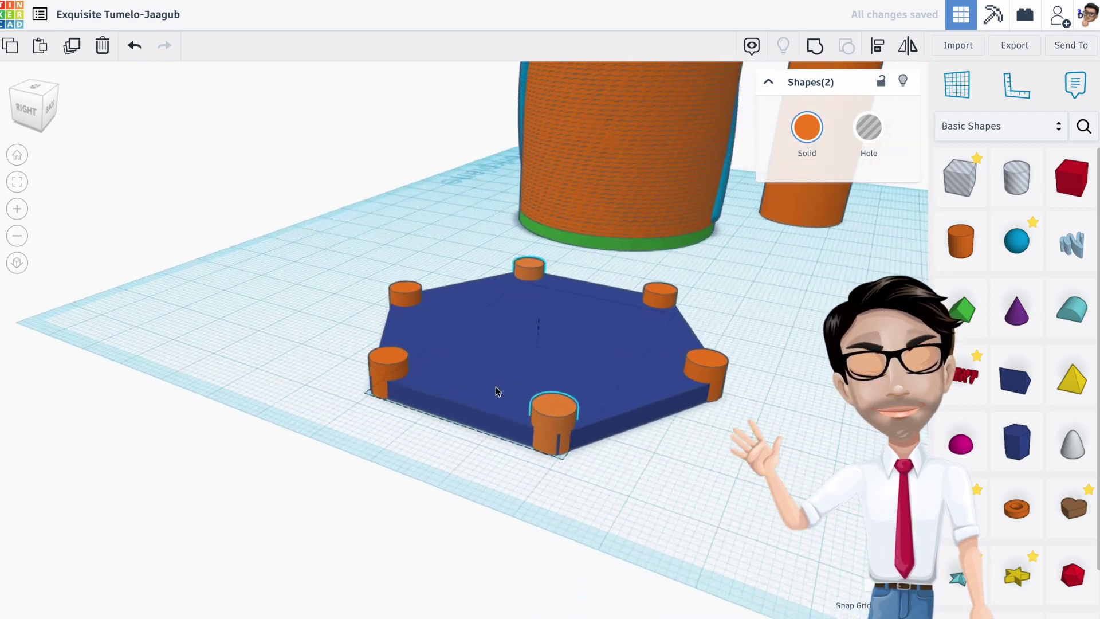
{"action": "right_click_drag", "start_coordinate": [567, 431], "coordinate": [574, 426]}
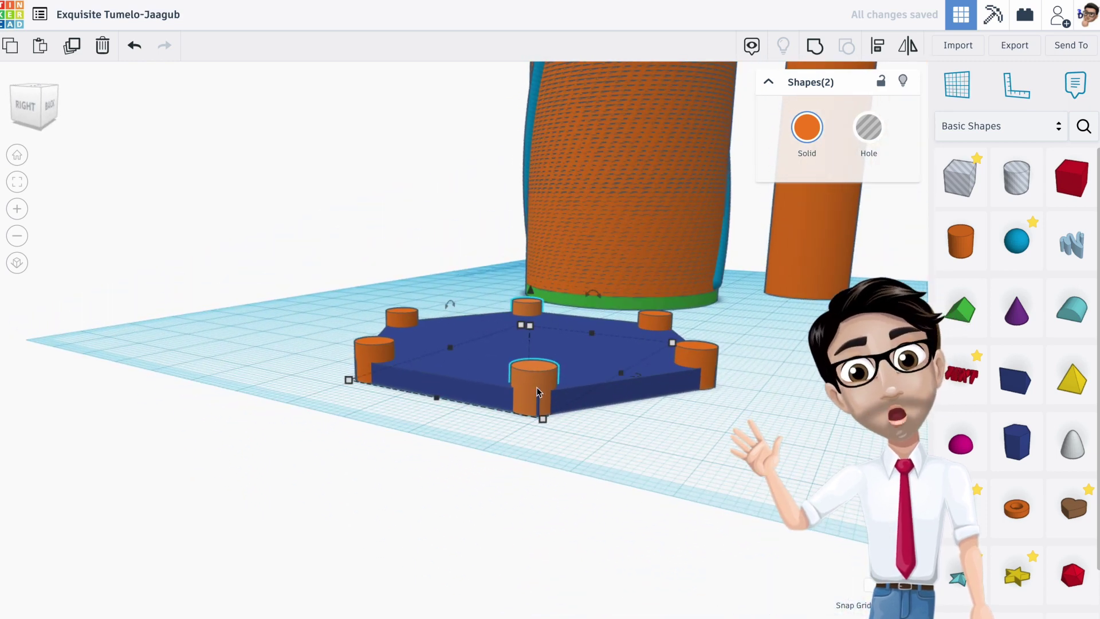
- Nudge the nearest newly placed cylinder alone by small amounts until it is centred on its hexagon corner
{"action": "left_click", "coordinate": [682, 502]}
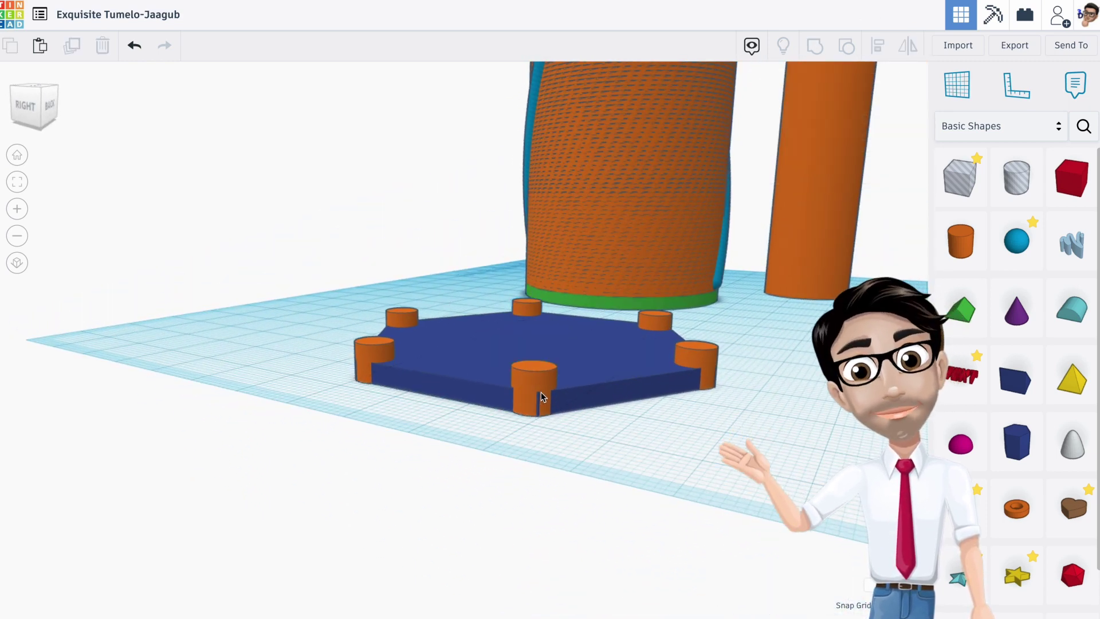
{"action": "left_click", "coordinate": [541, 392]}
{"action": "scroll", "coordinate": [541, 391], "scroll_direction": "up", "scroll_amount": 3}
{"action": "scroll", "coordinate": [541, 391], "scroll_direction": "up", "scroll_amount": 3}
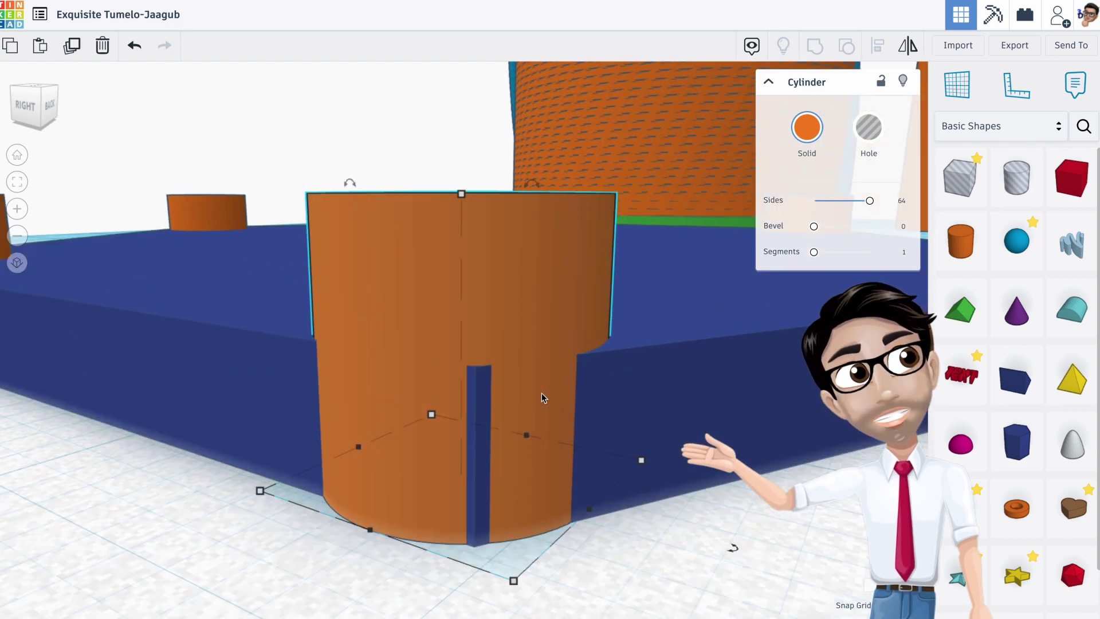
{"action": "key", "text": "Right"}
{"action": "key", "text": "Up"}
- Select the cylinder on the diagonally opposite corner and nudge it in small steps until it is centred there too
{"action": "right_click_drag", "start_coordinate": [541, 391], "coordinate": [551, 387]}
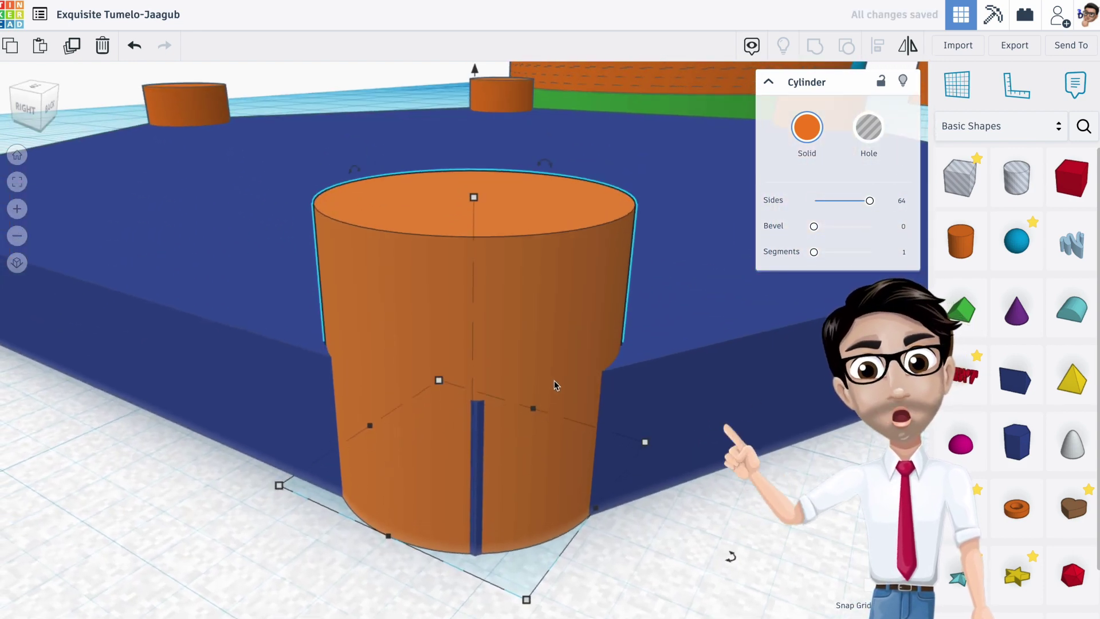
{"action": "left_click", "coordinate": [494, 94]}
{"action": "key", "text": "f"}
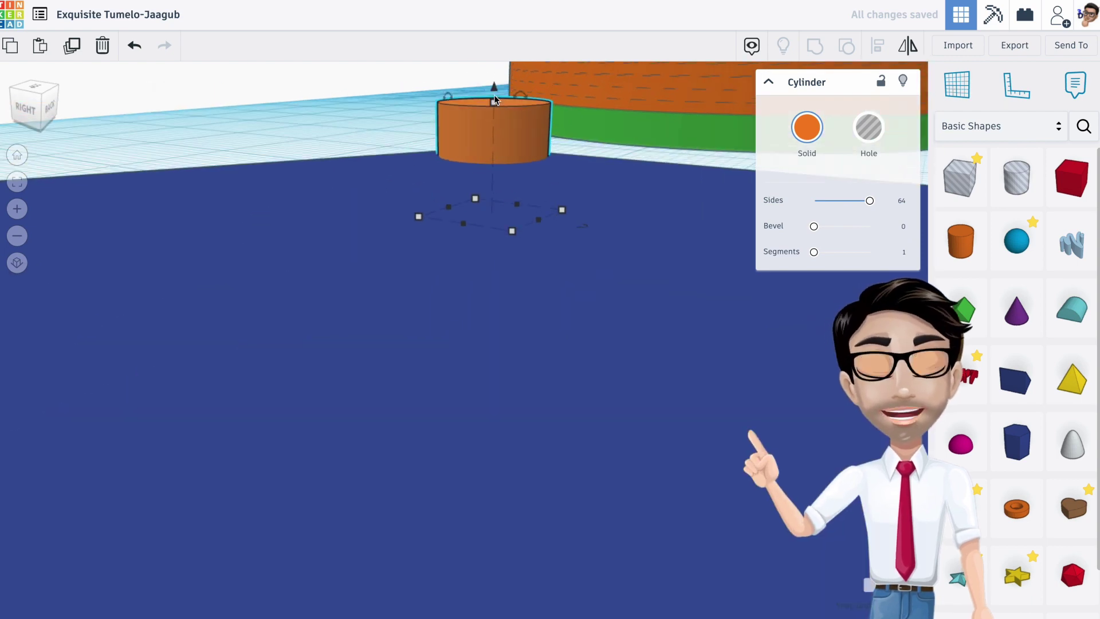
{"action": "left_click", "coordinate": [540, 242]}
{"action": "right_click_drag", "start_coordinate": [540, 242], "coordinate": [526, 383]}
{"action": "key", "text": "Right"}
{"action": "key", "text": "Up"}
{"action": "key", "text": "Right"}
{"action": "key", "text": "Up"}
{"action": "right_click_drag", "start_coordinate": [500, 425], "coordinate": [523, 442]}
- Duplicate the hexagon together with its six corner posts in place and raise the copy slightly
{"action": "scroll", "coordinate": [525, 436], "scroll_direction": "down", "scroll_amount": 2}
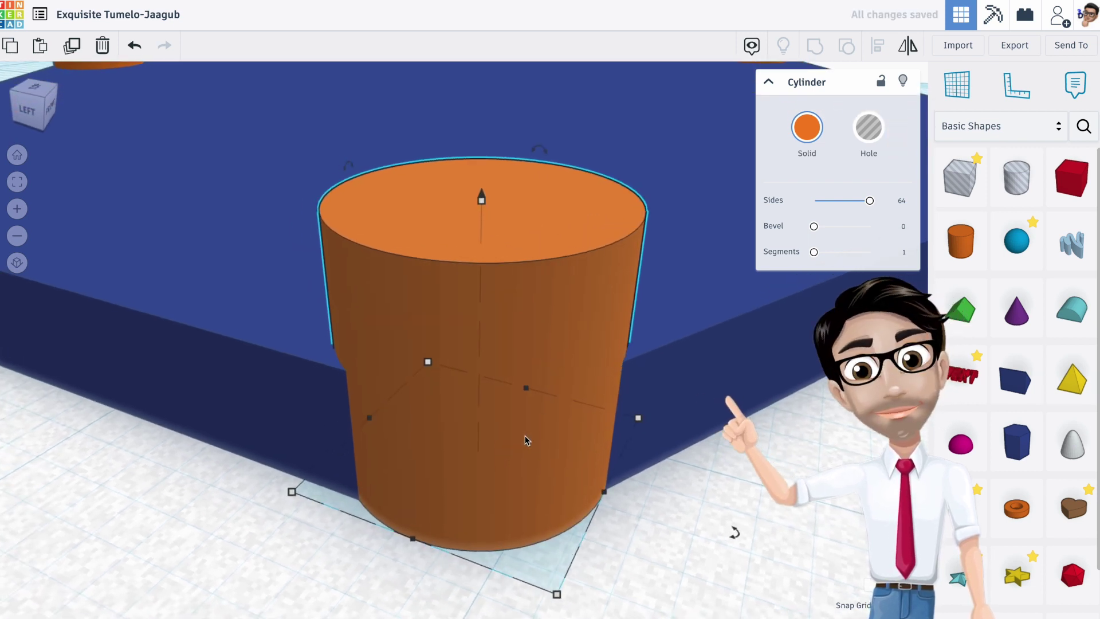
{"action": "scroll", "coordinate": [514, 420], "scroll_direction": "down", "scroll_amount": 1}
{"action": "scroll", "coordinate": [514, 421], "scroll_direction": "down", "scroll_amount": 4}
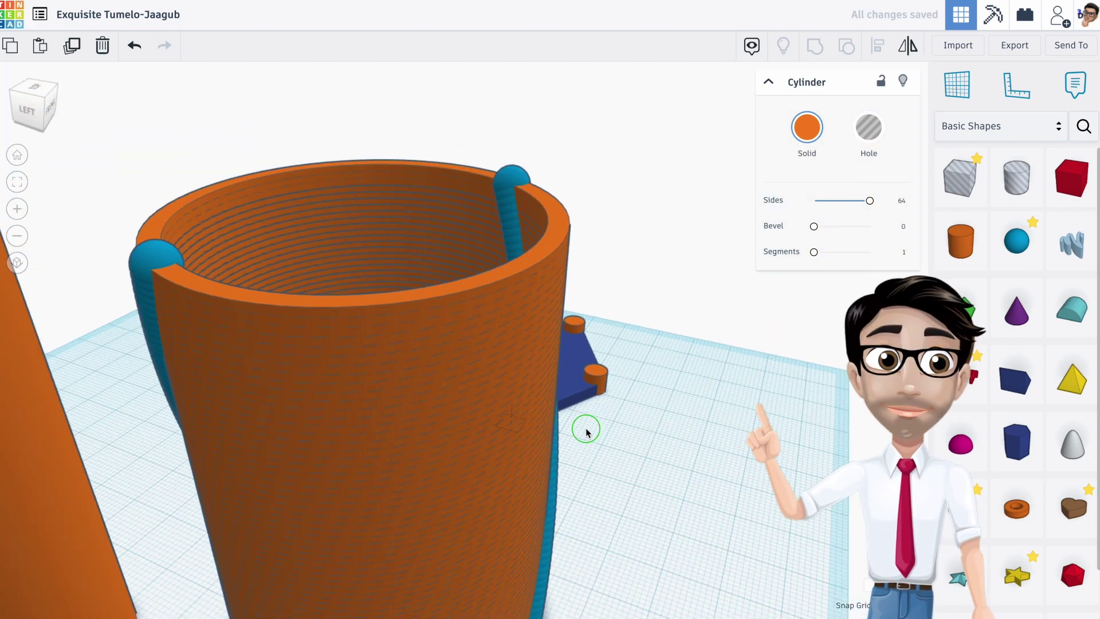
{"action": "right_click_drag", "start_coordinate": [585, 431], "coordinate": [791, 461]}
{"action": "middle_click_drag", "start_coordinate": [790, 461], "coordinate": [665, 413]}
{"action": "right_click_drag", "start_coordinate": [665, 412], "coordinate": [722, 434]}
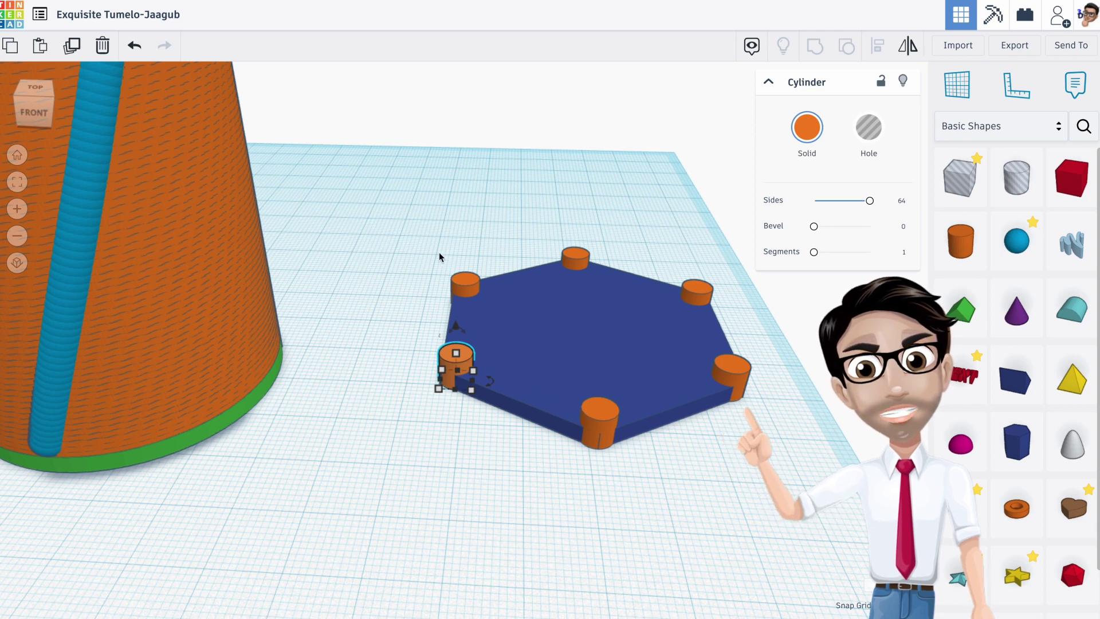
{"action": "left_click", "coordinate": [584, 350]}
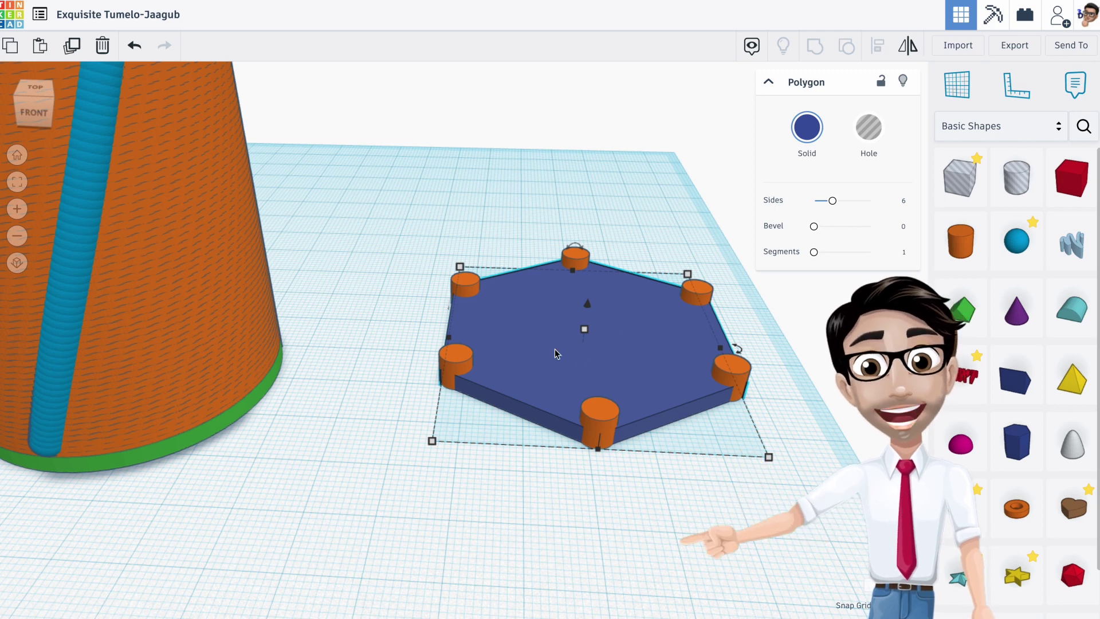
{"action": "left_click", "coordinate": [397, 336]}
{"action": "left_click", "coordinate": [503, 363]}
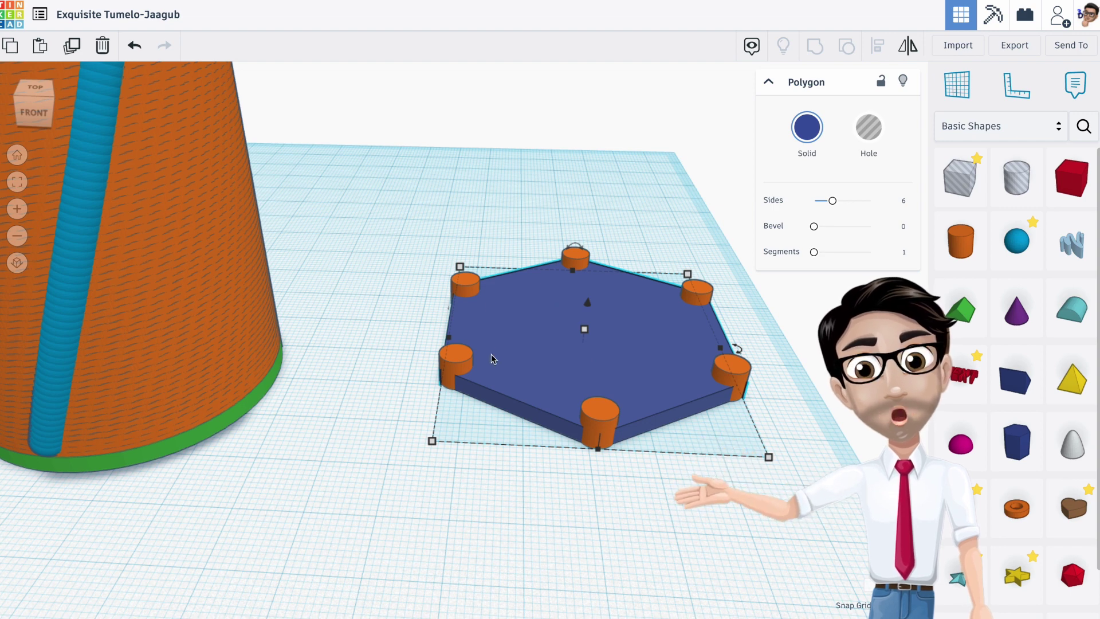
{"action": "left_click", "coordinate": [403, 243]}
{"action": "left_click_drag", "start_coordinate": [403, 243], "coordinate": [738, 450]}
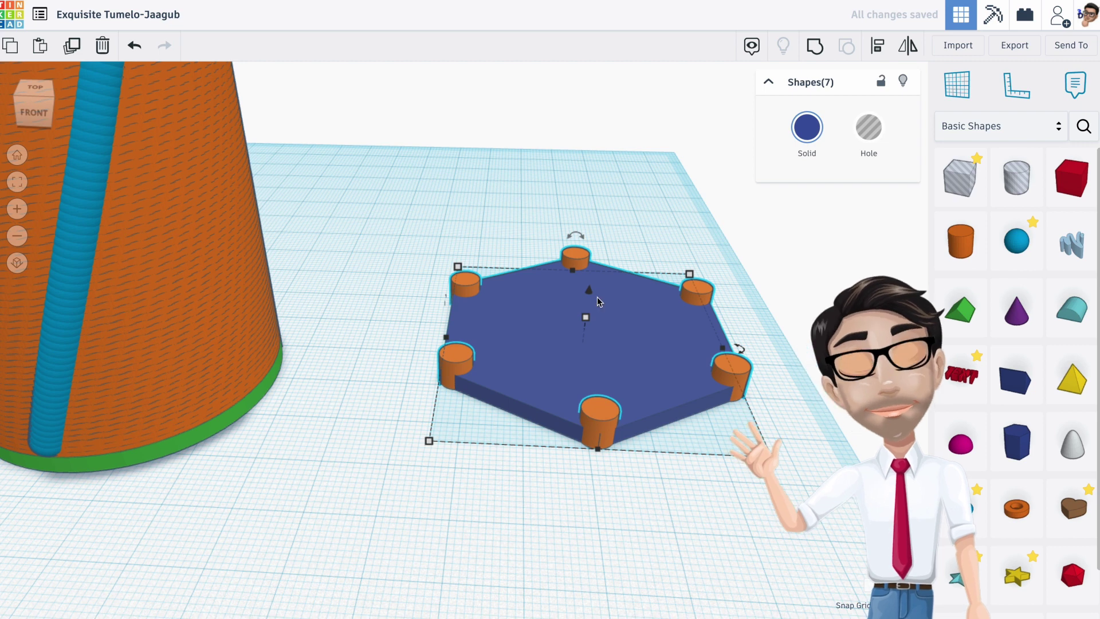
{"action": "mouse_move", "coordinate": [590, 293]}
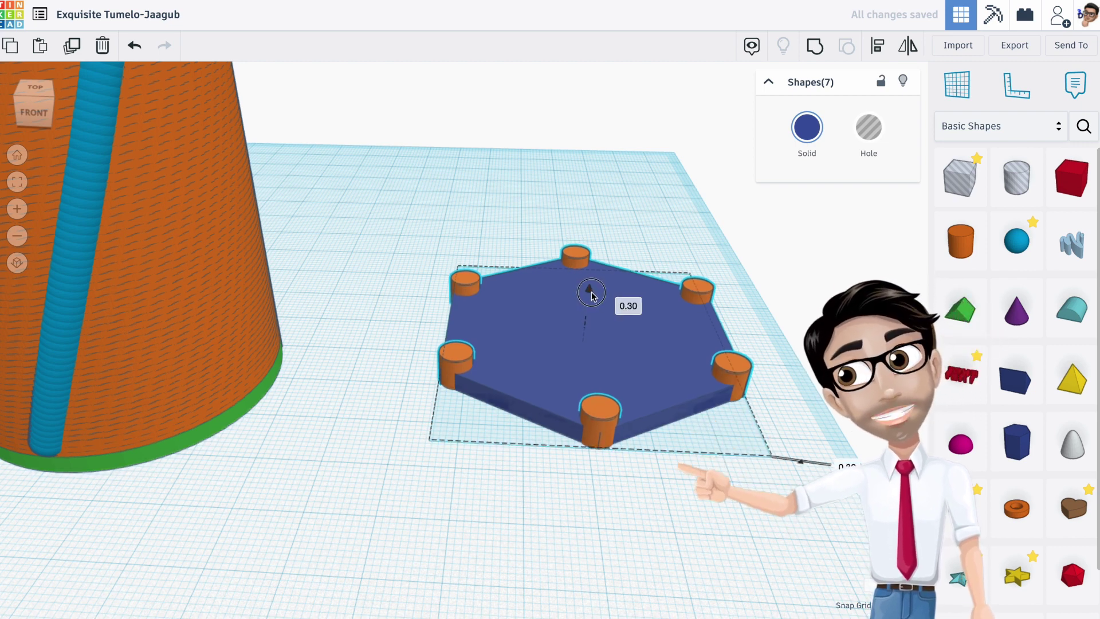
{"action": "left_click_drag", "start_coordinate": [592, 293], "coordinate": [593, 288]}
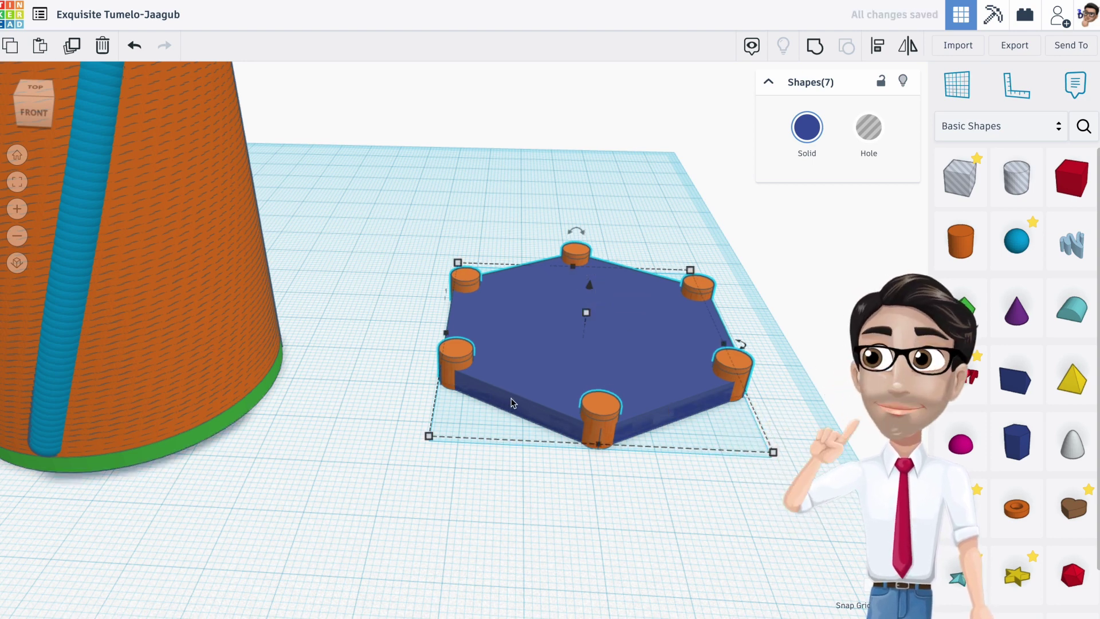
- Rotate the raised copy slightly in the horizontal plane and repeat the duplication dozens of times to stack a twisted hexagonal holder
{"action": "left_click_drag", "start_coordinate": [740, 344], "coordinate": [819, 350]}
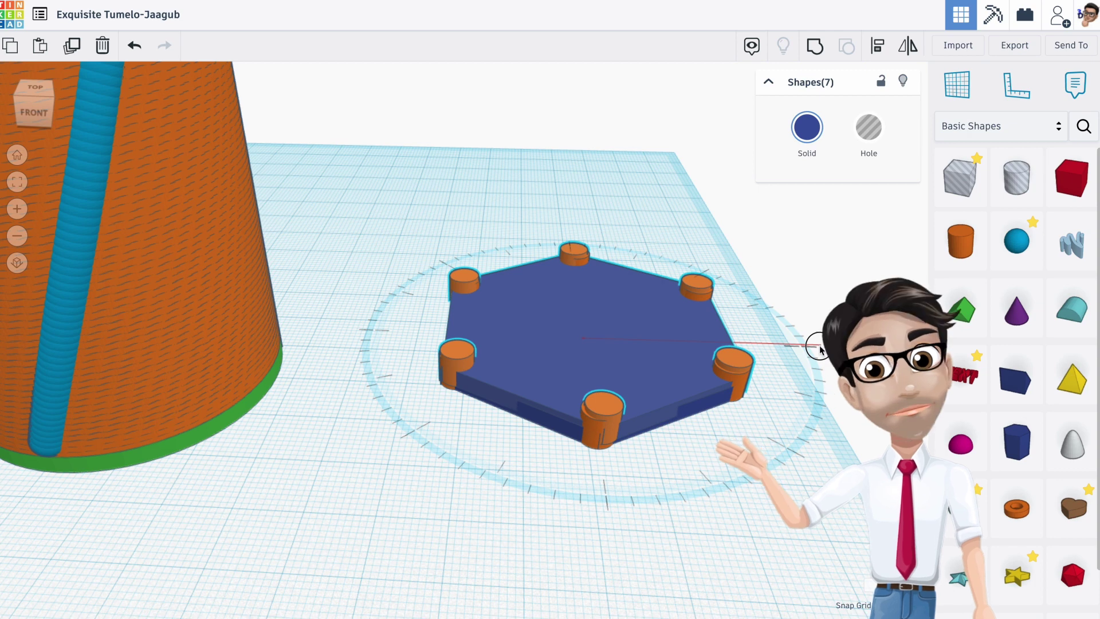
{"action": "left_click_drag", "start_coordinate": [816, 345], "coordinate": [815, 342]}
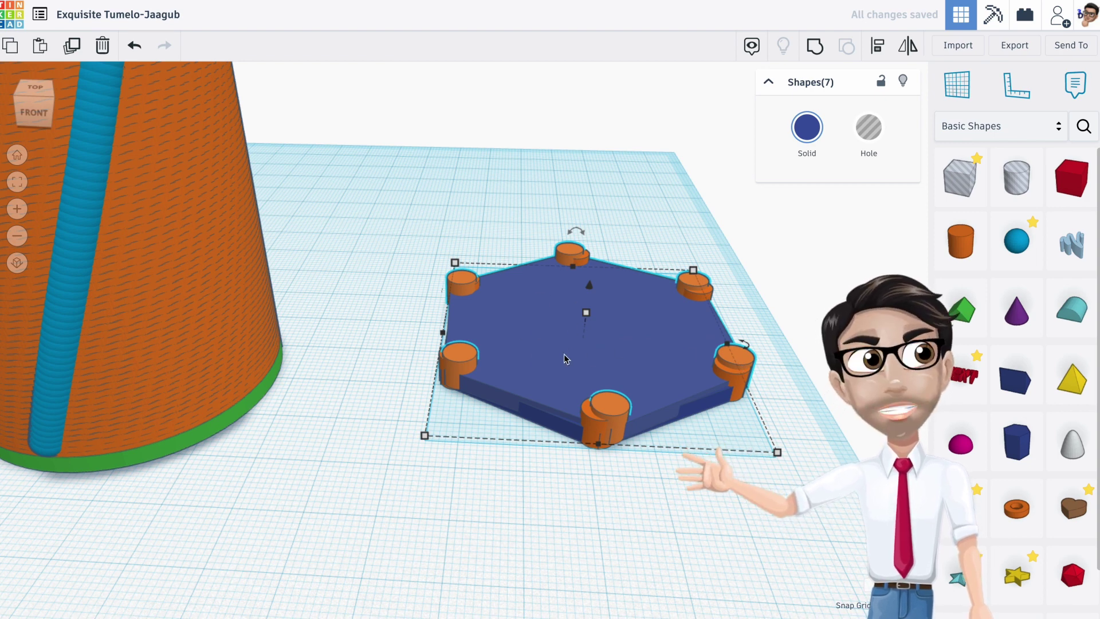
{"action": "key", "text": "ctrl+d"}
{"action": "key", "text": "ctrl+d"}
{"action": "key", "text": "ctrl+d"}
{"action": "key", "text": "ctrl+d"}
{"action": "key", "text": "ctrl+d"}
{"action": "key", "text": "ctrl+d"}
{"action": "key", "text": "ctrl+d"}
{"action": "key", "text": "ctrl+d"}
{"action": "key", "text": "ctrl+d"}
{"action": "key", "text": "ctrl+d"}
{"action": "key", "text": "ctrl+d"}
{"action": "key", "text": "ctrl+d"}
{"action": "key", "text": "ctrl+d"}
{"action": "key", "text": "ctrl+d"}
{"action": "key", "text": "ctrl+d"}
{"action": "key", "text": "ctrl+d"}
{"action": "key", "text": "ctrl+d"}
{"action": "key", "text": "ctrl+d"}
{"action": "key", "text": "ctrl+d"}
{"action": "key", "text": "ctrl+d"}
{"action": "key", "text": "ctrl+d"}
{"action": "key", "text": "ctrl+d"}
{"action": "key", "text": "ctrl+d"}
{"action": "key", "text": "ctrl+d"}
{"action": "key", "text": "ctrl+d"}
{"action": "key", "text": "ctrl+d"}
{"action": "key", "text": "Escape"}
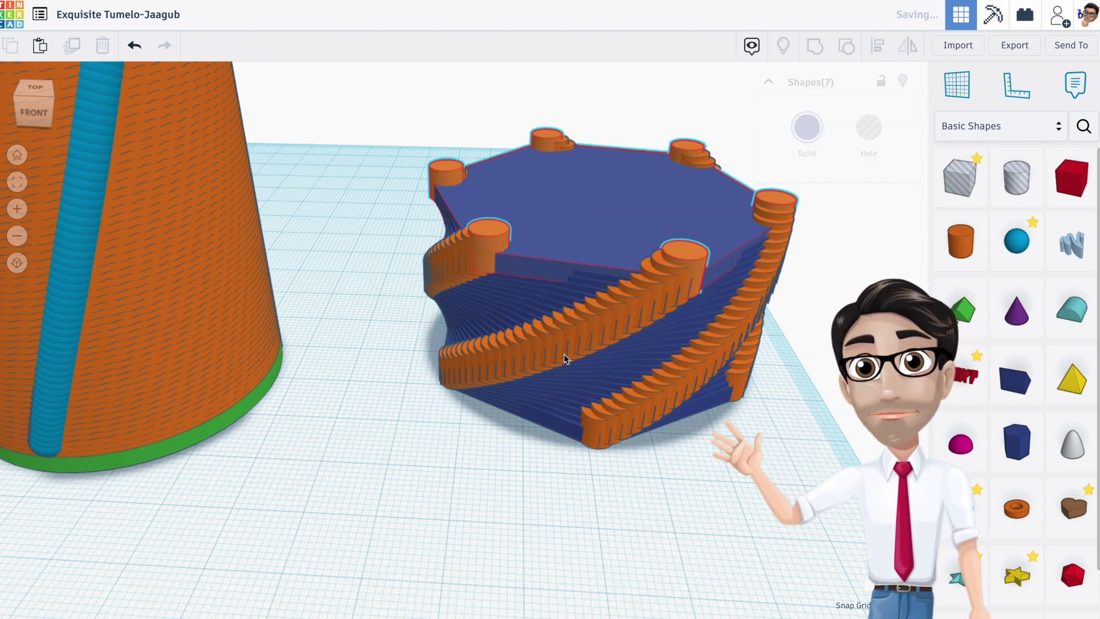
{"action": "key", "text": "ctrl+d"}
{"action": "key", "text": "ctrl+d"}
{"action": "key", "text": "ctrl+d"}
{"action": "key", "text": "ctrl+d"}
{"action": "key", "text": "ctrl+d"}
{"action": "key", "text": "ctrl+d"}
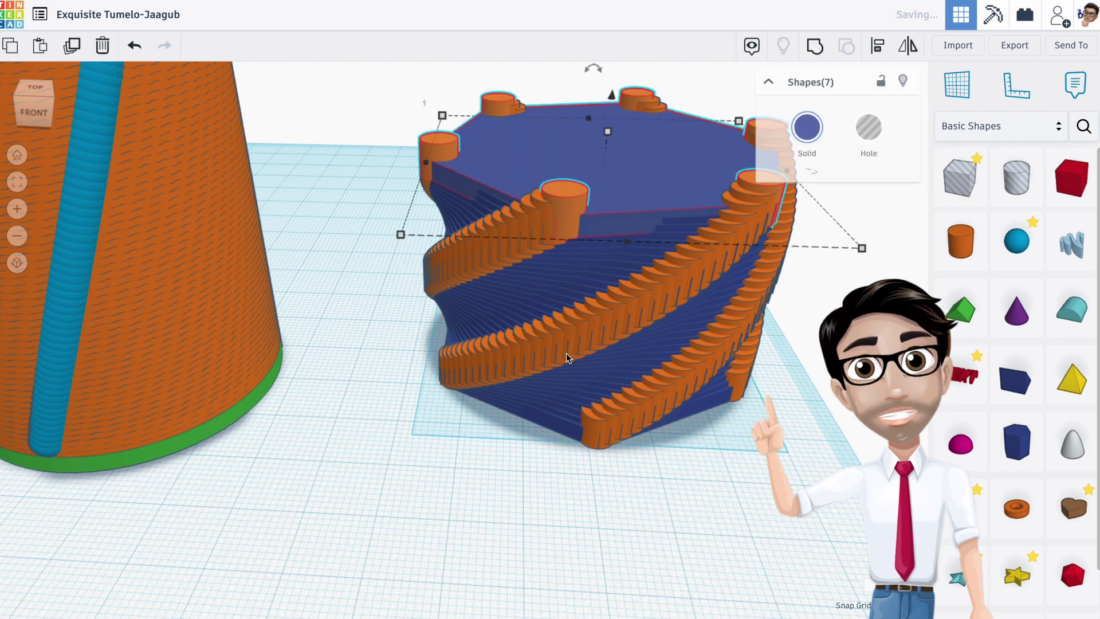
{"action": "key", "text": "ctrl+d"}
{"action": "key", "text": "ctrl+d"}
{"action": "key", "text": "ctrl+d"}
{"action": "key", "text": "ctrl+d"}
{"action": "key", "text": "ctrl+d"}
{"action": "key", "text": "ctrl+d"}
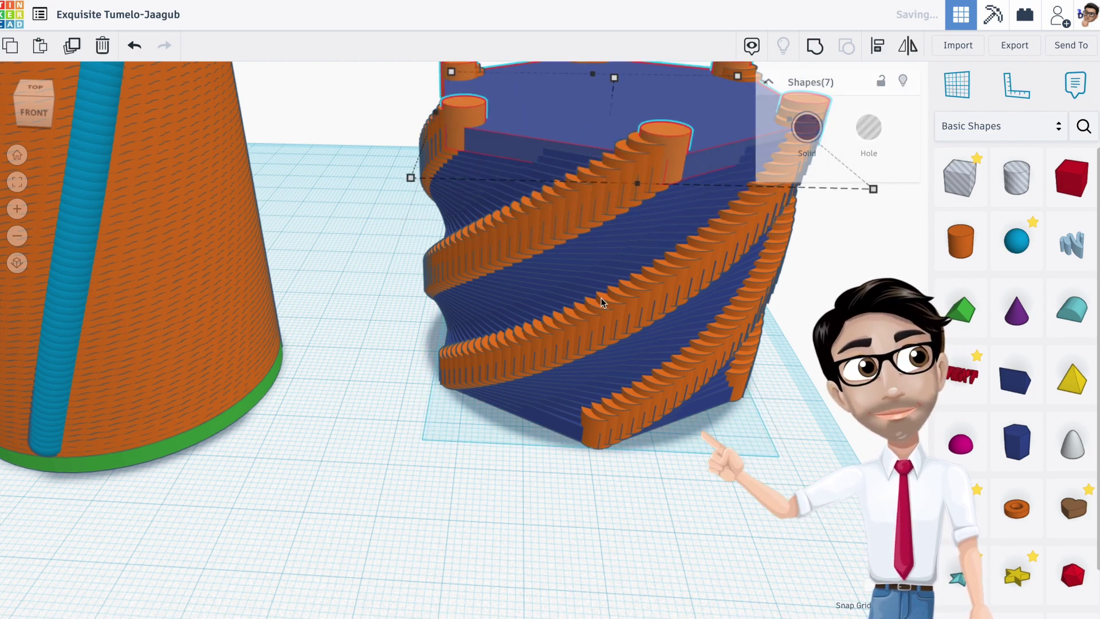
- Undo the entire twisted stack back to the single hexagon base with six posts
{"action": "right_click_drag", "start_coordinate": [649, 302], "coordinate": [484, 347]}
{"action": "right_click_drag", "start_coordinate": [678, 377], "coordinate": [609, 375]}
{"action": "key", "text": "ctrl+z"}
{"action": "key", "text": "ctrl+z"}
{"action": "key", "text": "ctrl+z"}
{"action": "key", "text": "ctrl+z"}
{"action": "key", "text": "ctrl+z"}
{"action": "key", "text": "ctrl+z"}
{"action": "key", "text": "ctrl+z"}
{"action": "key", "text": "ctrl+z"}
{"action": "key", "text": "ctrl+z"}
{"action": "key", "text": "ctrl+z"}
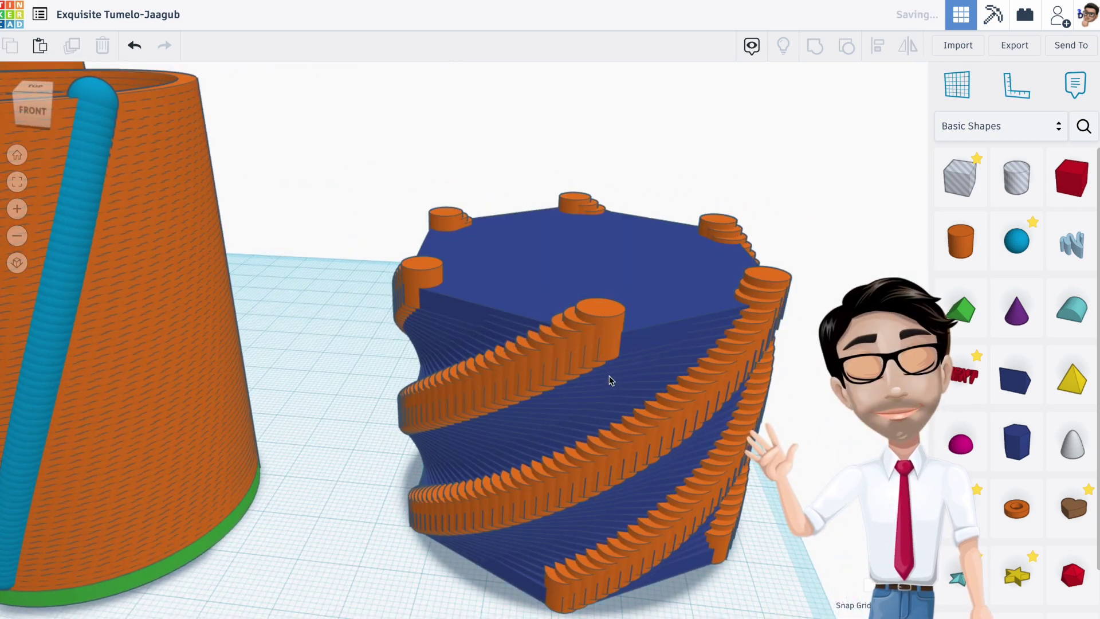
{"action": "key", "text": "ctrl+z"}
{"action": "key", "text": "ctrl+z"}
{"action": "key", "text": "ctrl+z"}
{"action": "key", "text": "ctrl+z"}
{"action": "key", "text": "ctrl+z"}
{"action": "key", "text": "ctrl+z"}
{"action": "key", "text": "ctrl+z"}
{"action": "key", "text": "ctrl+z"}
{"action": "key", "text": "ctrl+z"}
{"action": "key", "text": "ctrl+z"}
{"action": "key", "text": "ctrl+z"}
{"action": "key", "text": "ctrl+z"}
{"action": "key", "text": "ctrl+z"}
{"action": "key", "text": "ctrl+z"}
{"action": "key", "text": "ctrl+z"}
{"action": "key", "text": "ctrl+z"}
{"action": "key", "text": "ctrl+z"}
{"action": "key", "text": "ctrl+z"}
{"action": "key", "text": "ctrl+z"}
{"action": "key", "text": "ctrl+z"}
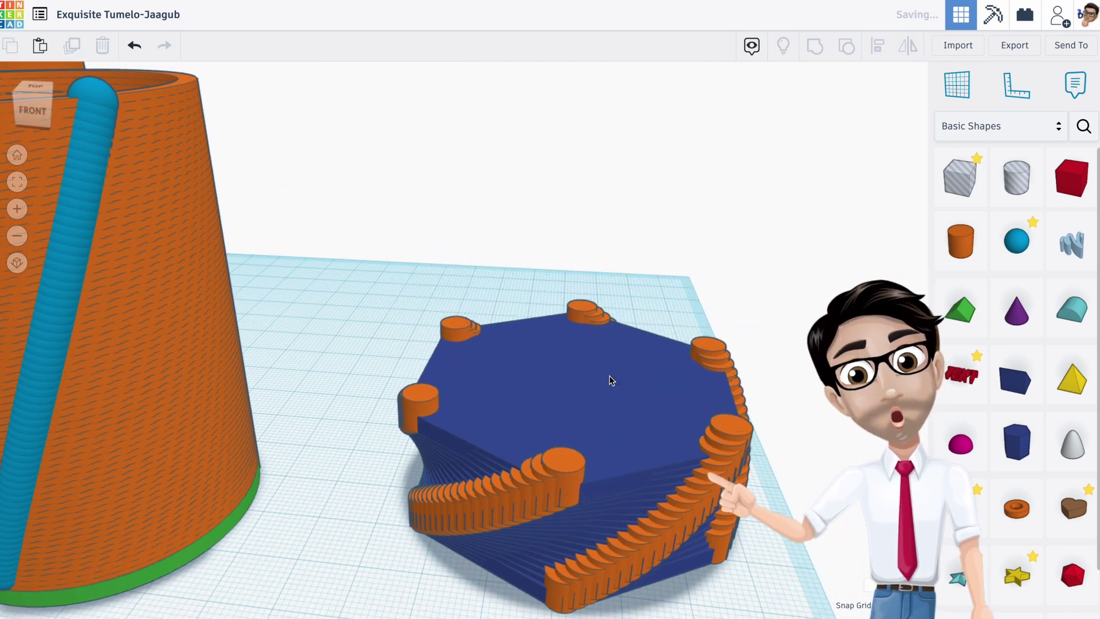
{"action": "key", "text": "ctrl+z"}
{"action": "key", "text": "ctrl+z"}
{"action": "key", "text": "ctrl+z"}
{"action": "key", "text": "ctrl+z"}
{"action": "key", "text": "ctrl+z"}
{"action": "key", "text": "ctrl+z"}
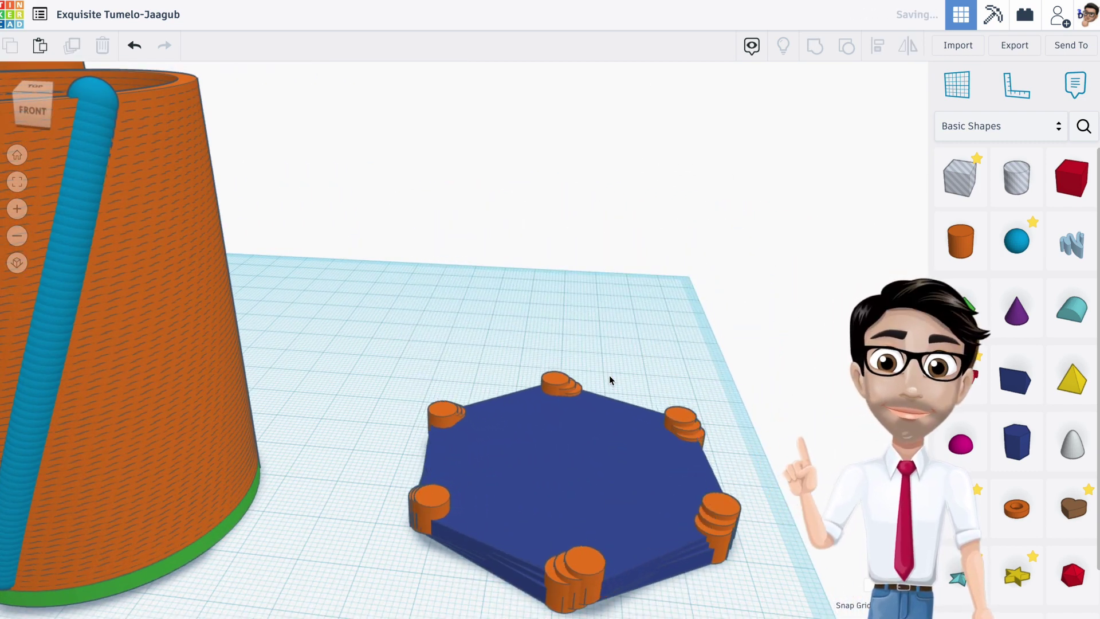
{"action": "key", "text": "ctrl+z"}
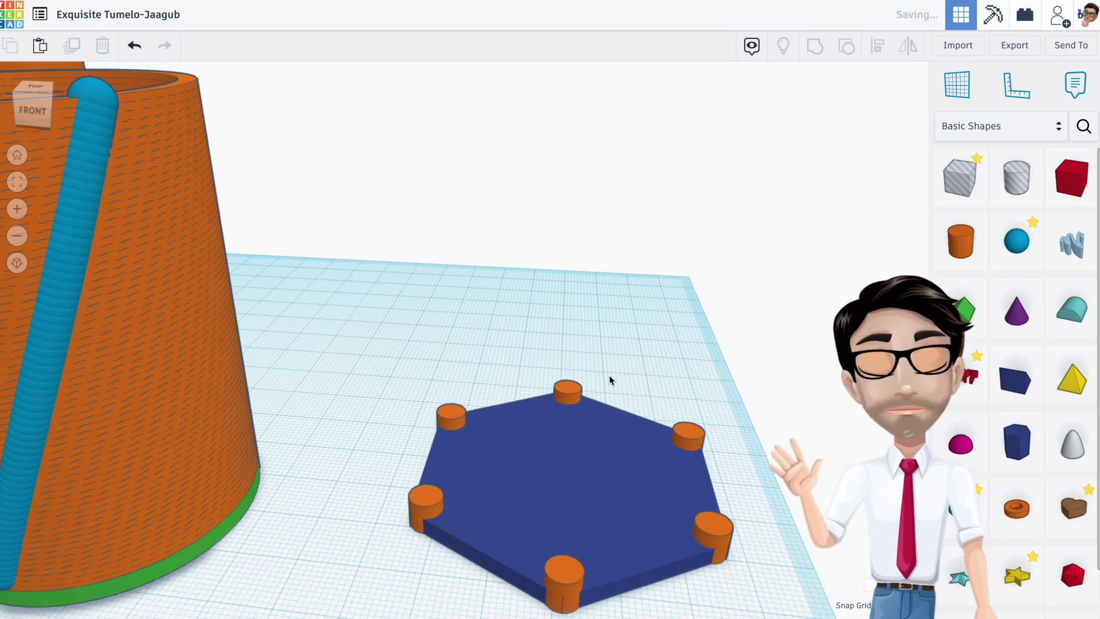
- Duplicate the hexagon alone, raise the copy level with the post tops, and lift another duplicate a further 6.40 mm
{"action": "left_click", "coordinate": [524, 477]}
{"action": "middle_click_drag", "start_coordinate": [625, 502], "coordinate": [624, 421]}
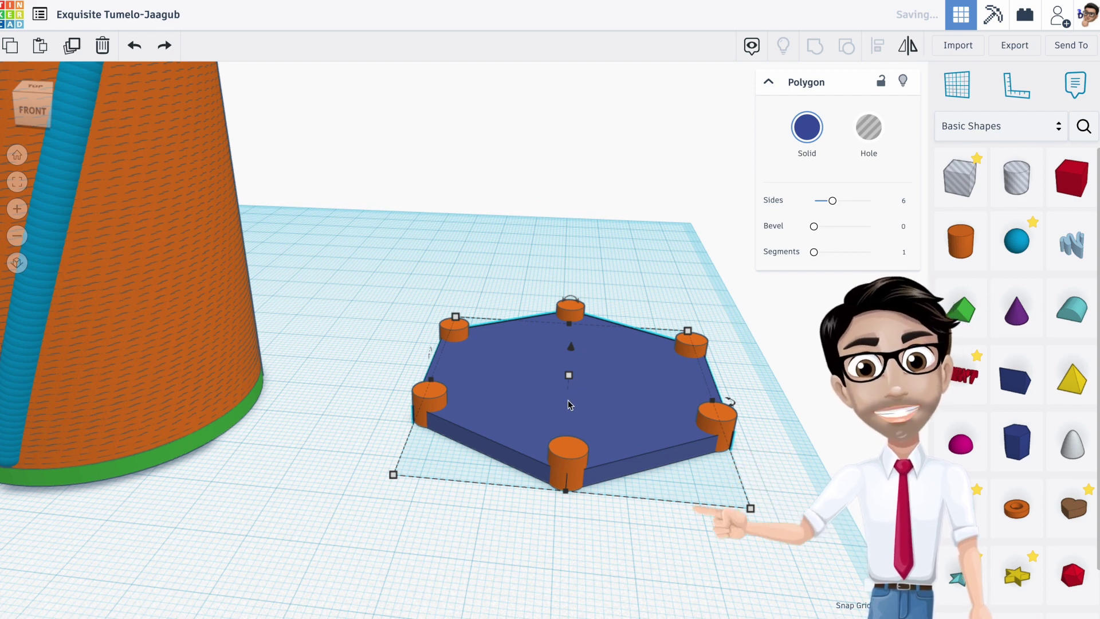
{"action": "left_click_drag", "start_coordinate": [574, 351], "coordinate": [576, 338]}
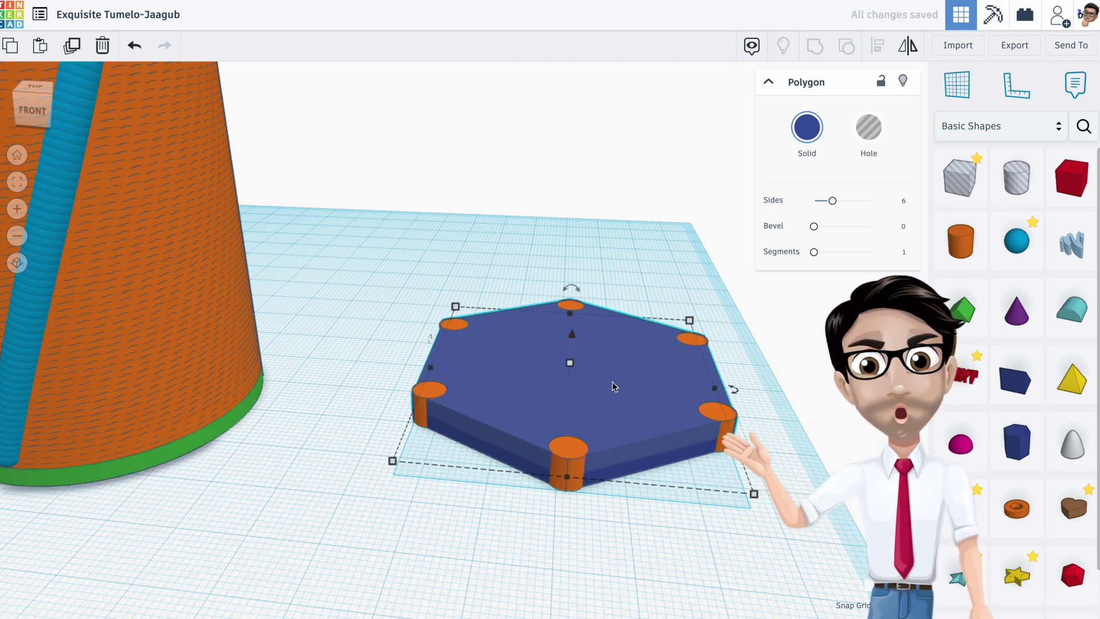
{"action": "key", "text": "ctrl+d"}
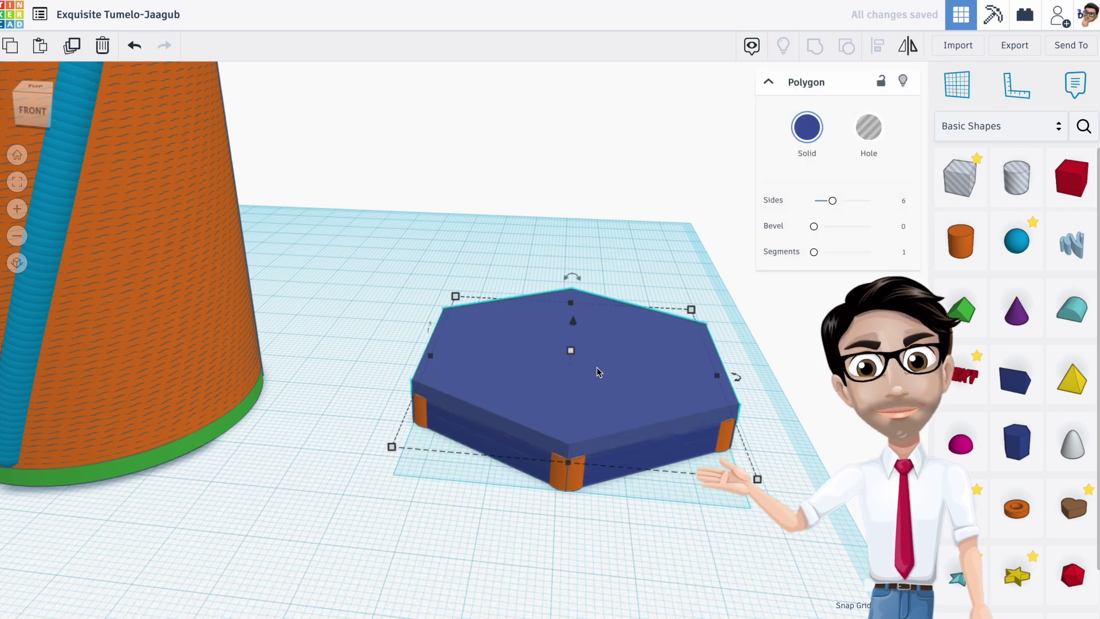
{"action": "left_click_drag", "start_coordinate": [575, 331], "coordinate": [576, 287]}
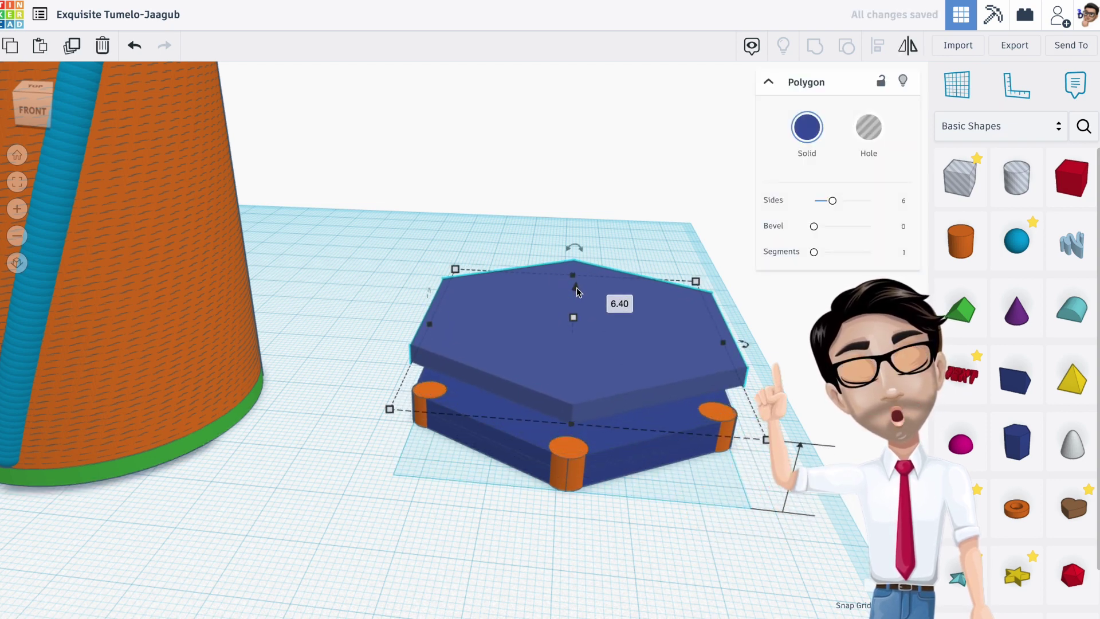
{"action": "left_click", "coordinate": [572, 317]}
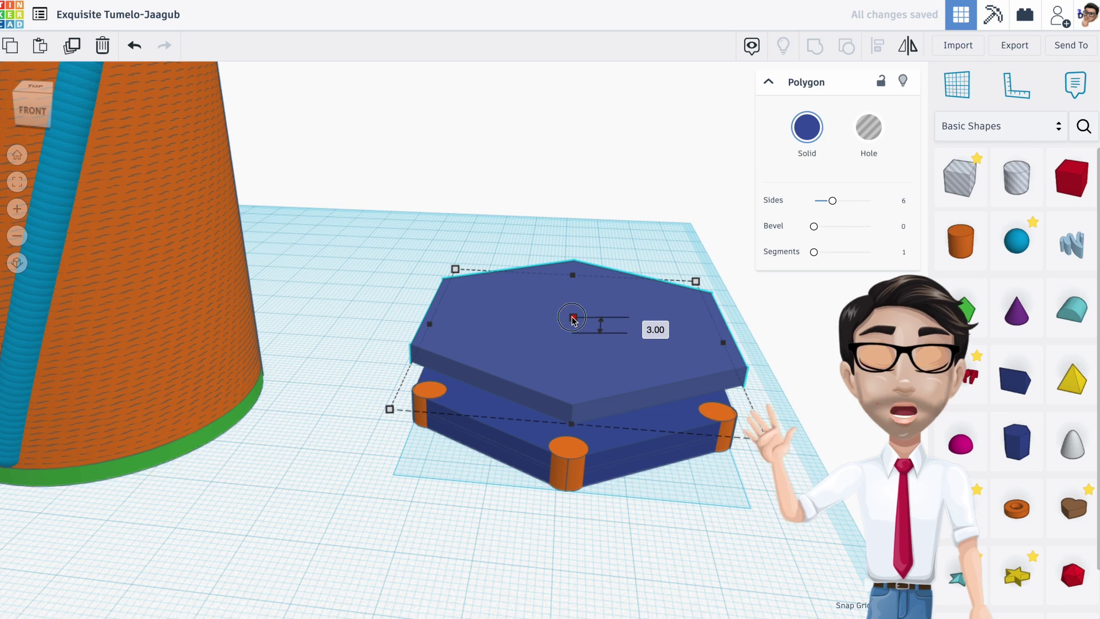
{"action": "left_click_drag", "start_coordinate": [574, 319], "coordinate": [575, 321]}
{"action": "key", "text": "ctrl+z"}
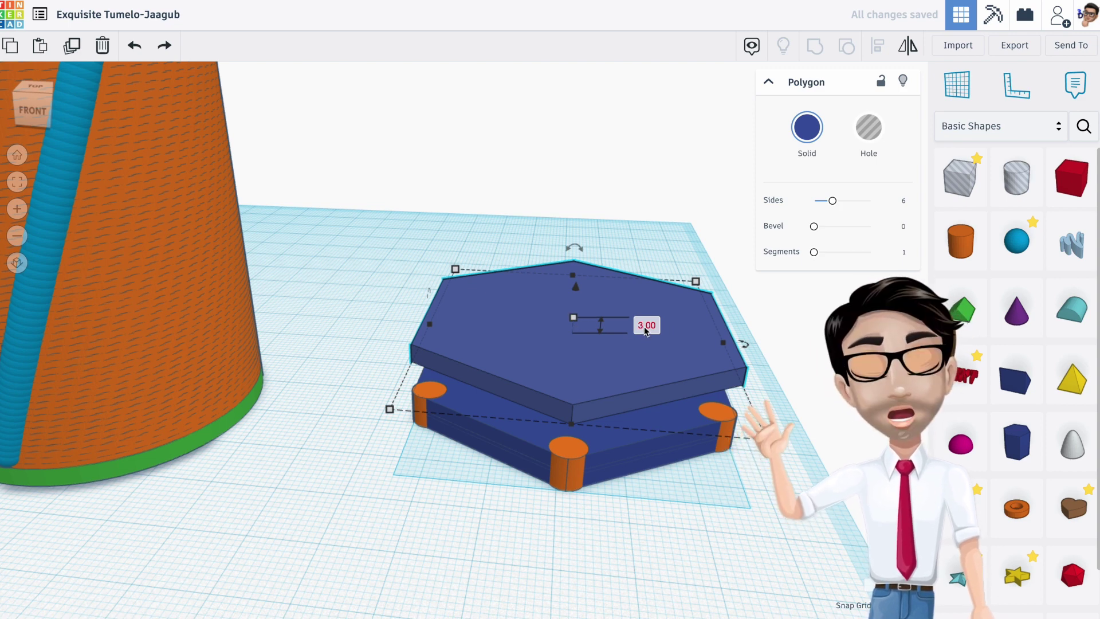
- Scale the topmost hexagon copy down uniformly about its centre to a height of 2.60 mm
{"action": "left_click_drag", "start_coordinate": [575, 321], "coordinate": [576, 327]}
{"action": "right_click_drag", "start_coordinate": [594, 327], "coordinate": [603, 403]}
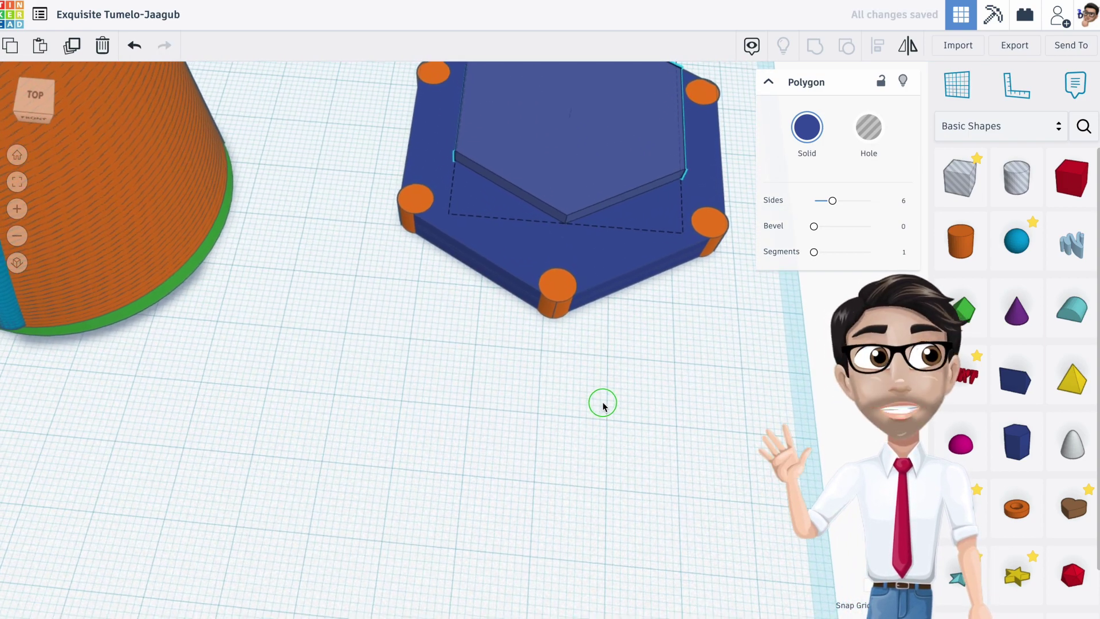
{"action": "right_click_drag", "start_coordinate": [597, 249], "coordinate": [603, 196]}
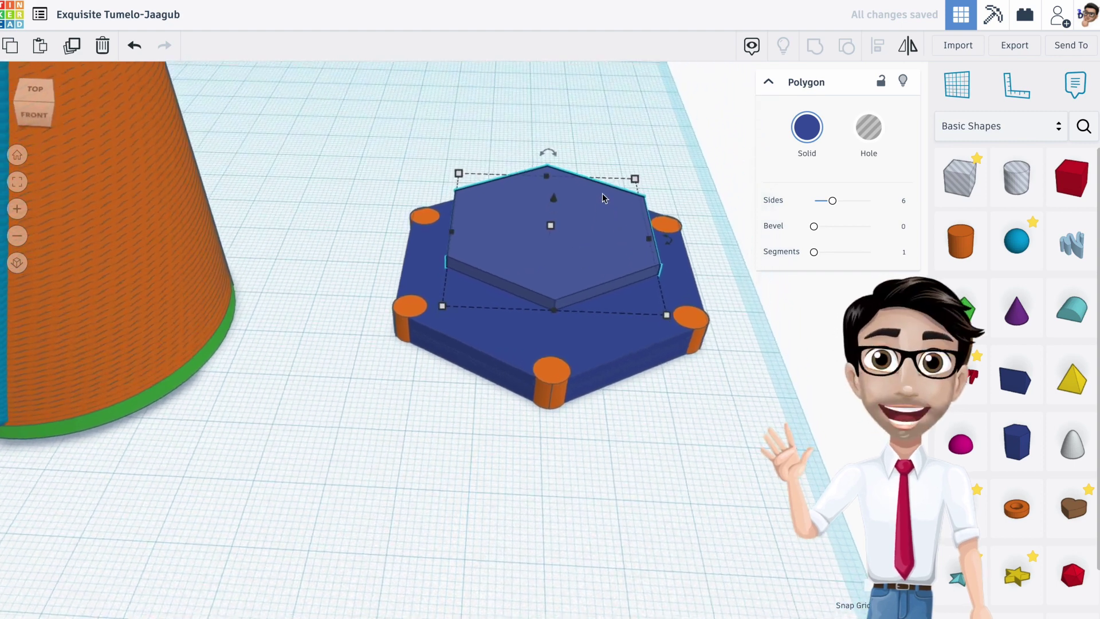
{"action": "left_click_drag", "start_coordinate": [551, 229], "coordinate": [557, 213]}
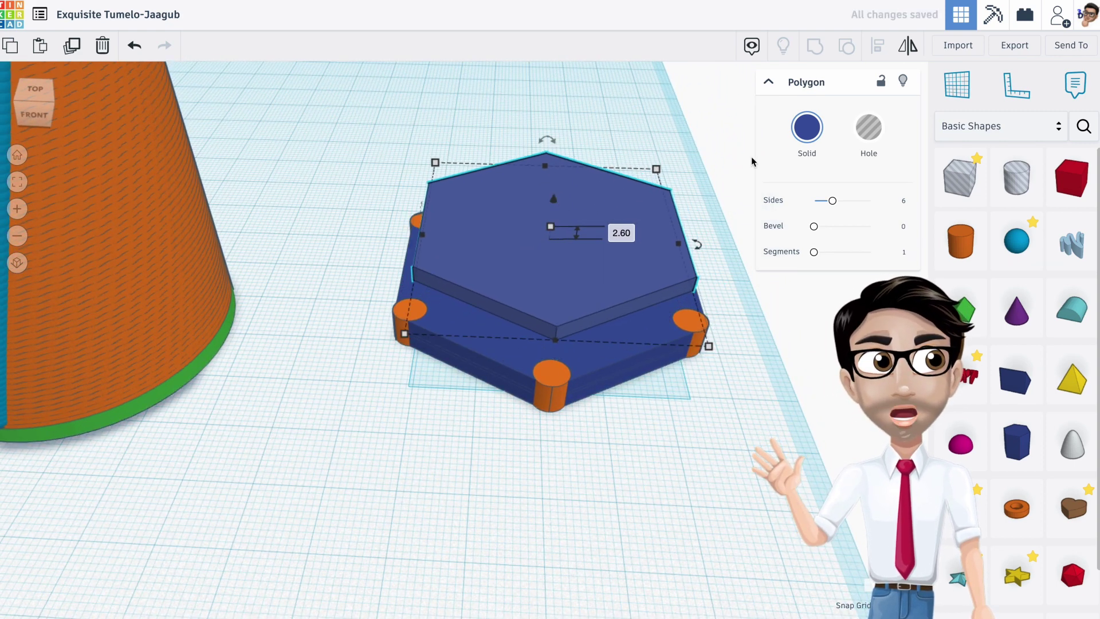
- Turn the shrunken hexagon into a hole and lower it into the upper hexagon layer between the posts
{"action": "left_click", "coordinate": [871, 130]}
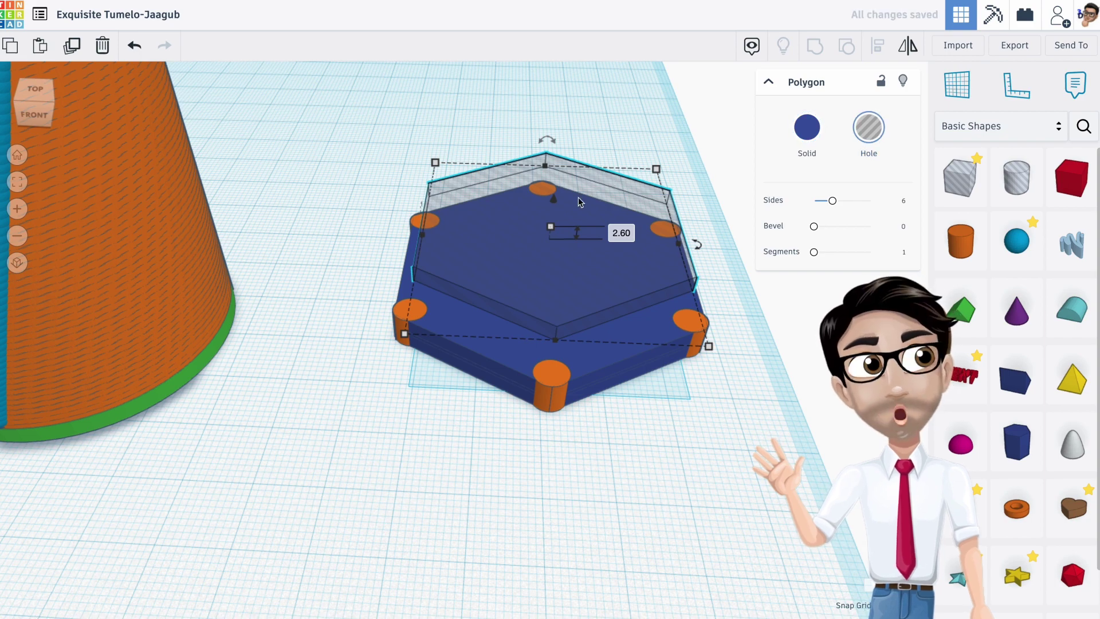
{"action": "left_click_drag", "start_coordinate": [553, 209], "coordinate": [553, 240]}
{"action": "right_click_drag", "start_coordinate": [547, 240], "coordinate": [555, 286]}
{"action": "middle_click_drag", "start_coordinate": [579, 154], "coordinate": [562, 213]}
{"action": "right_click_drag", "start_coordinate": [563, 217], "coordinate": [537, 229]}
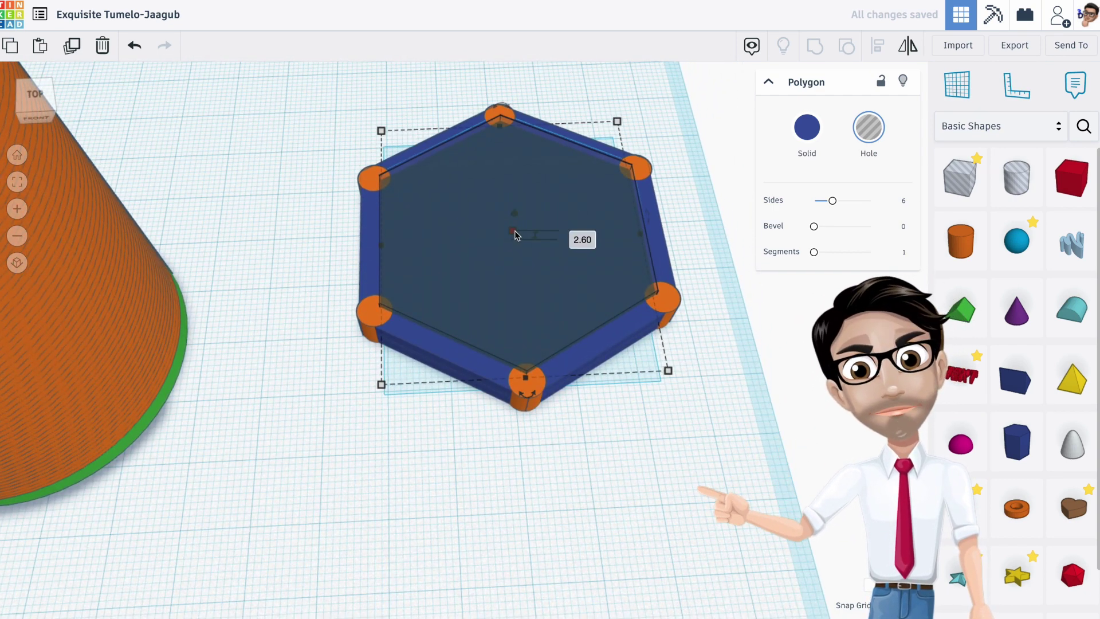
- Scale the hexagon hole up uniformly about its centre to a height of 2.90 mm
{"action": "left_click", "coordinate": [514, 231]}
{"action": "left_click_drag", "start_coordinate": [515, 231], "coordinate": [516, 234], "text": "shift"}
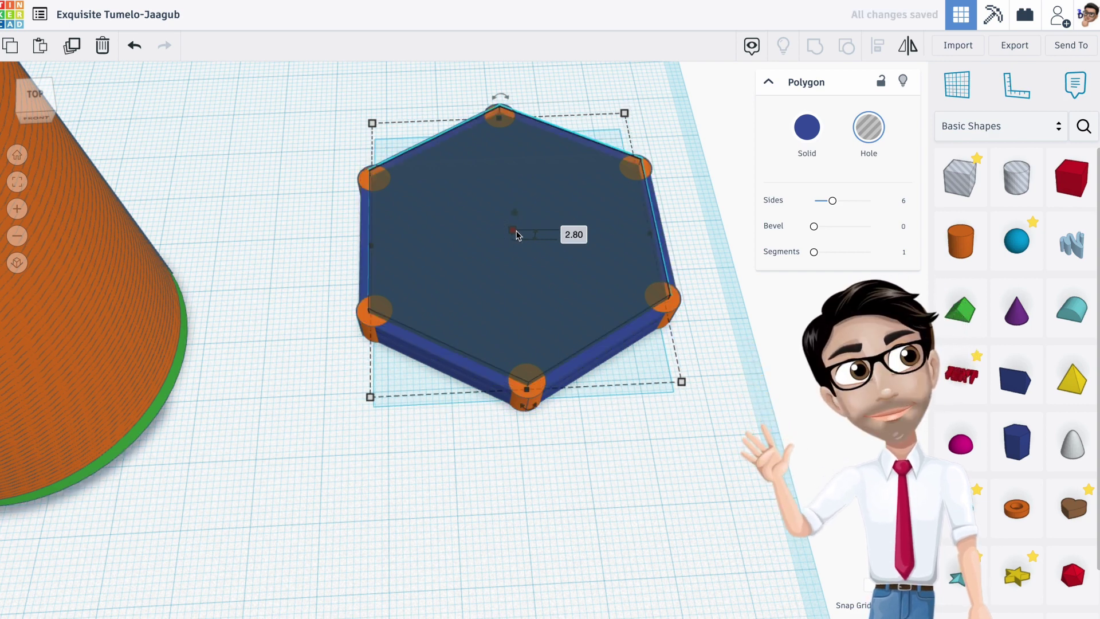
{"action": "left_click", "coordinate": [516, 234]}
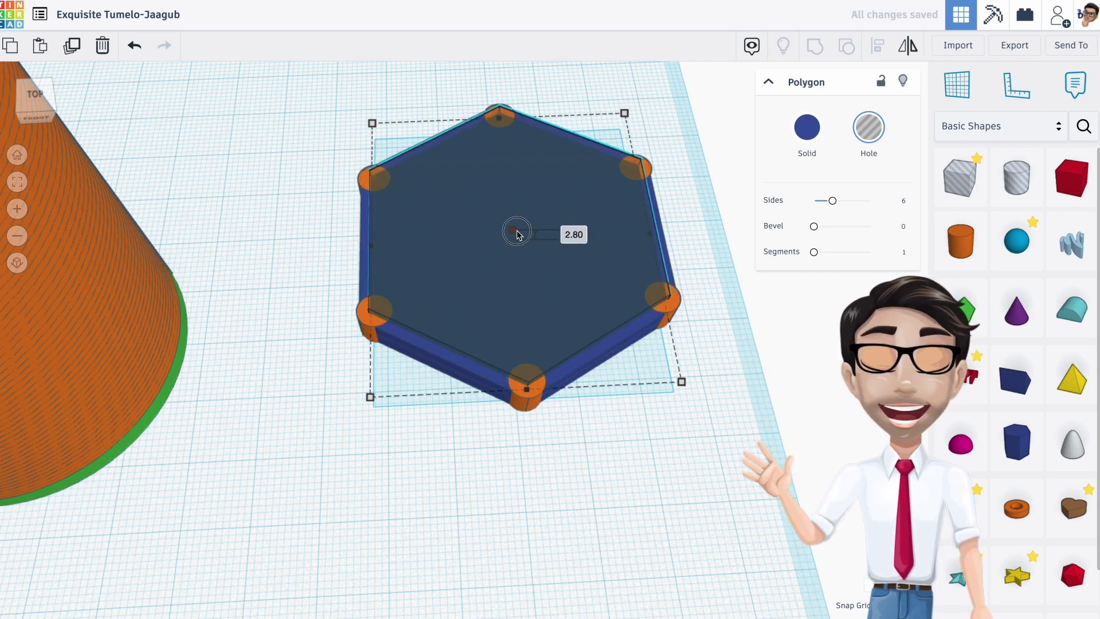
{"action": "left_click_drag", "start_coordinate": [517, 233], "coordinate": [517, 234]}
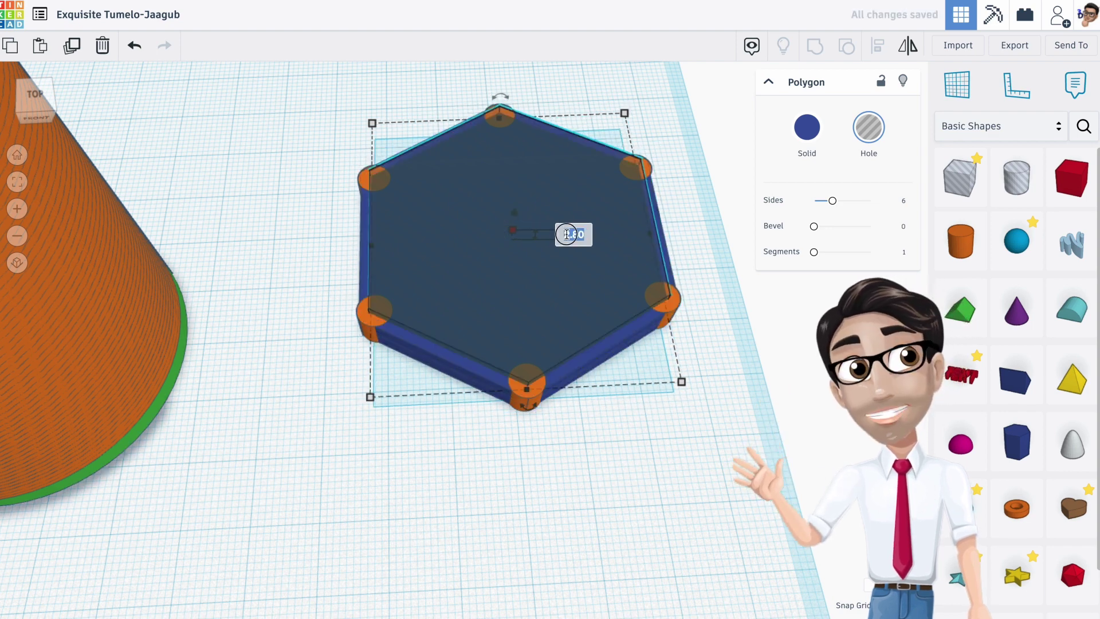
{"action": "key", "text": "Return"}
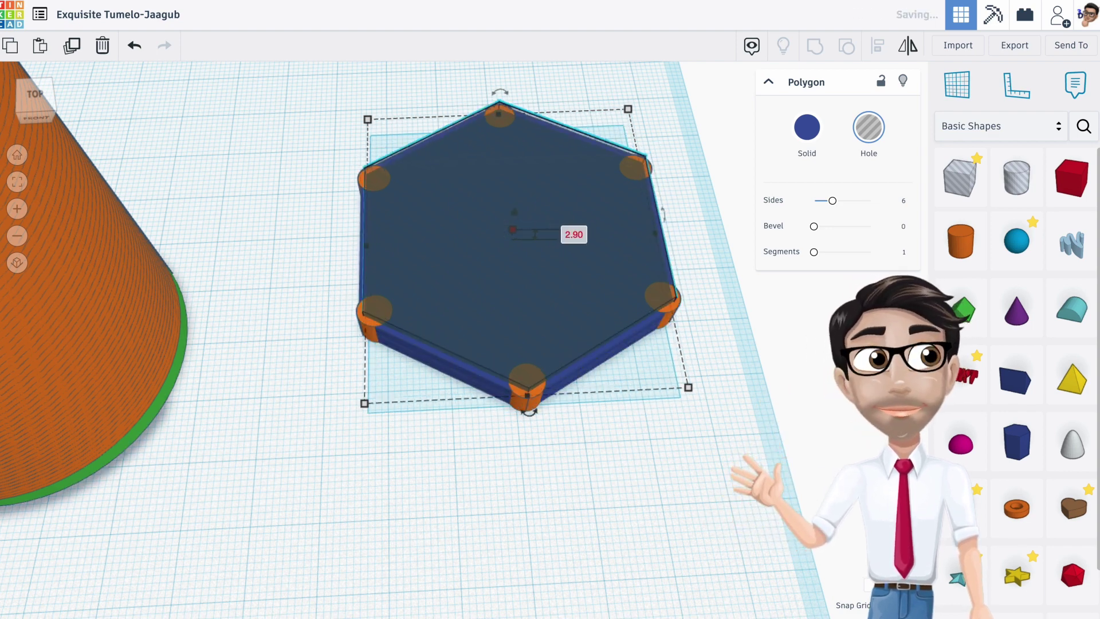
- Stretch the hexagon hole to a height of 6.70 mm and lower it into the upper hexagon layer
{"action": "right_click_drag", "start_coordinate": [526, 325], "coordinate": [542, 226]}
{"action": "left_click", "coordinate": [735, 394]}
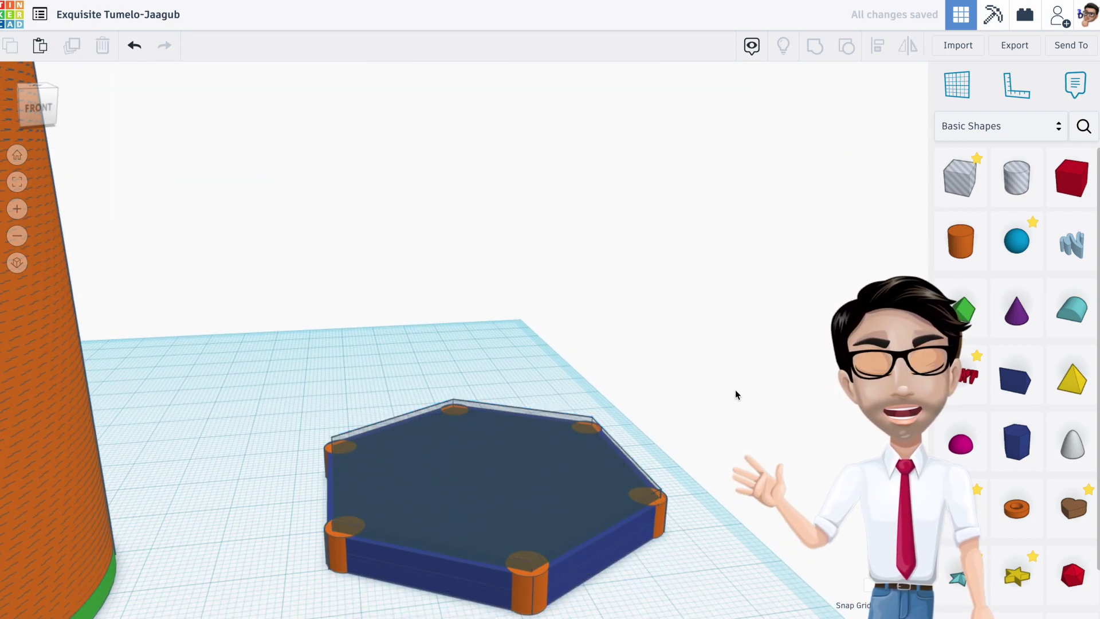
{"action": "left_click", "coordinate": [489, 464]}
{"action": "left_click_drag", "start_coordinate": [489, 455], "coordinate": [485, 439]}
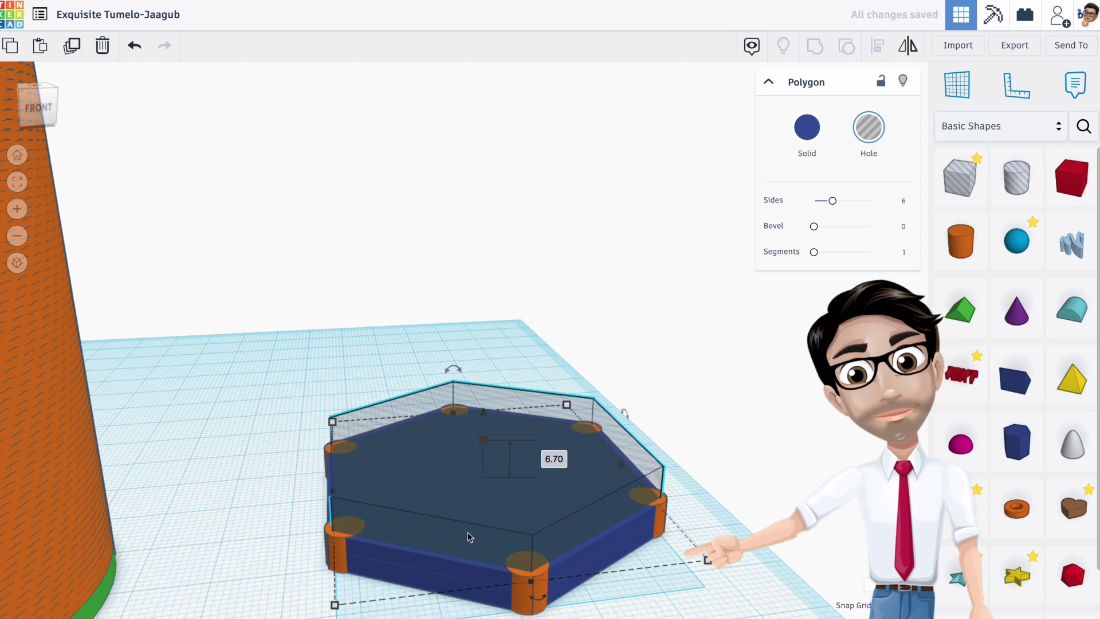
{"action": "left_click_drag", "start_coordinate": [485, 410], "coordinate": [484, 426]}
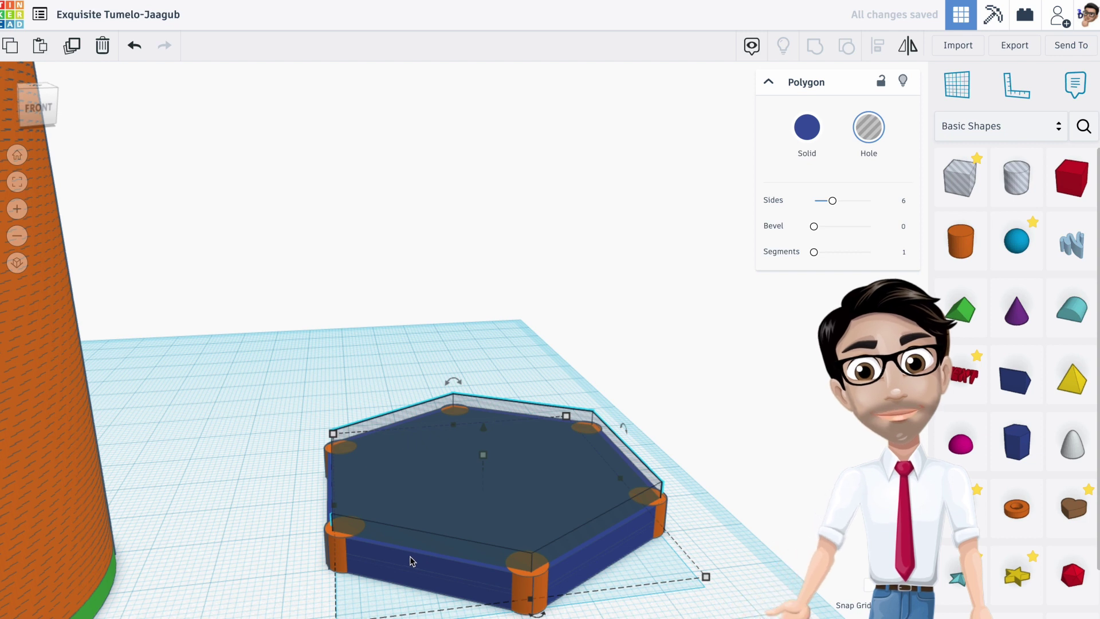
- Group the hexagon hole with the upper hexagon to cut that layer into a hollow ring
{"action": "left_click", "coordinate": [440, 501], "text": "shift"}
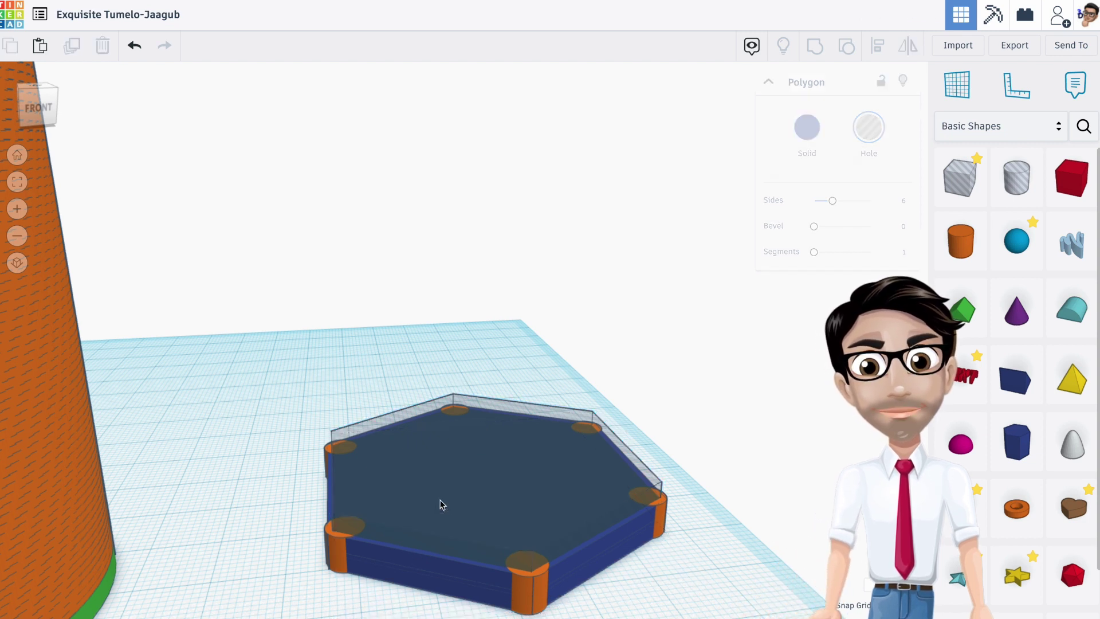
{"action": "left_click", "coordinate": [442, 501], "text": "shift"}
{"action": "left_click", "coordinate": [418, 560], "text": "shift"}
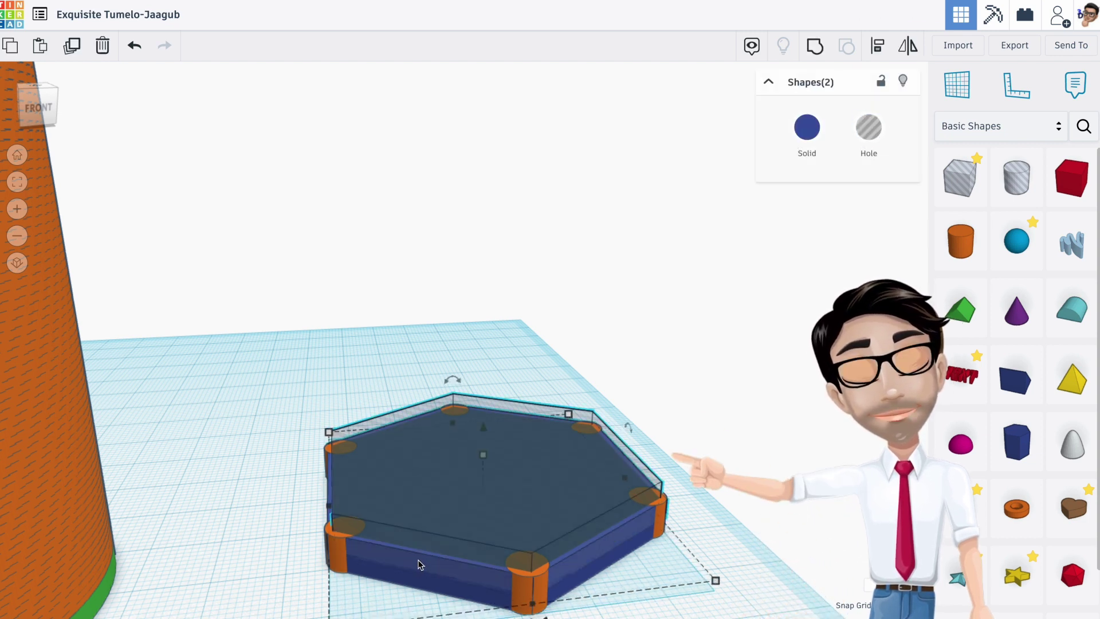
{"action": "key", "text": "ctrl+g"}
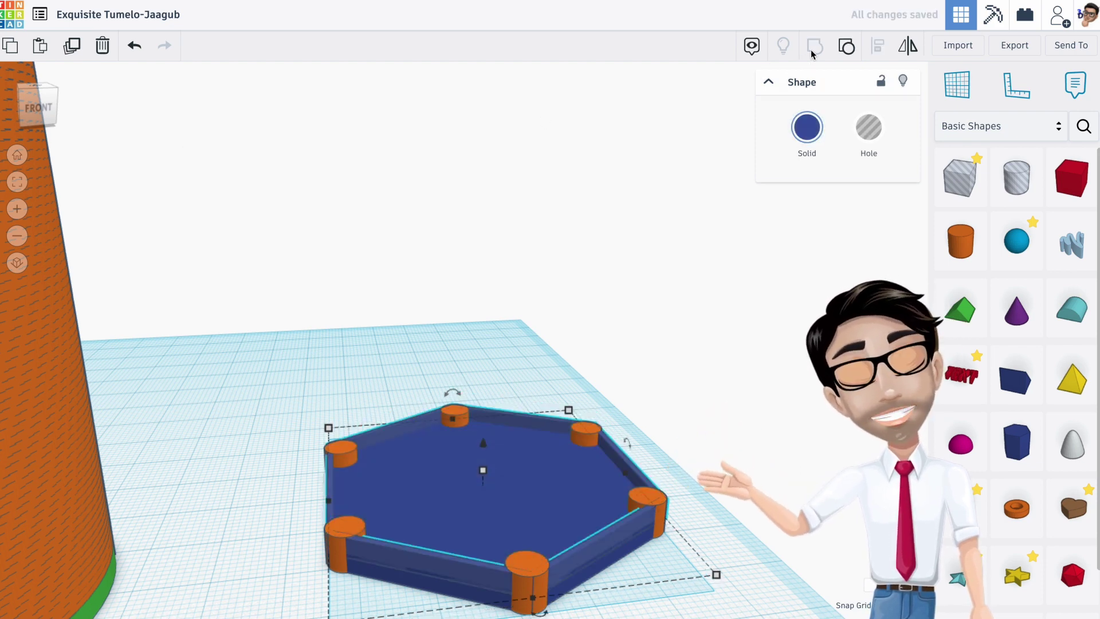
- Duplicate the hollow hexagon ring together with its six posts and raise the copy 0.50 mm
{"action": "right_click_drag", "start_coordinate": [573, 327], "coordinate": [546, 422]}
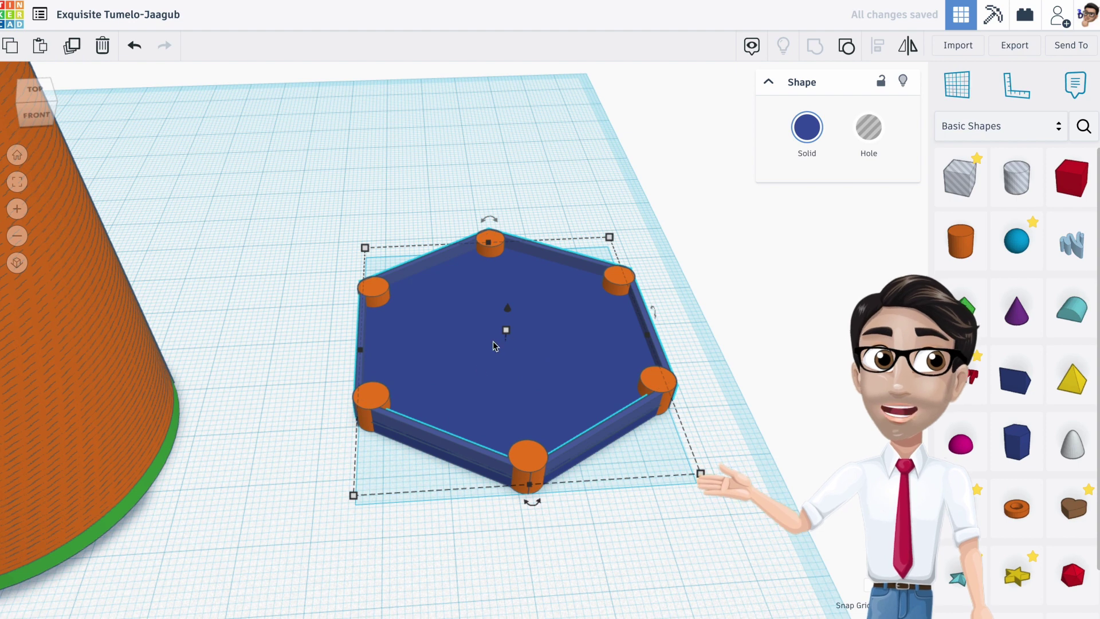
{"action": "mouse_move", "coordinate": [497, 400]}
{"action": "right_mouse_down"}
{"action": "mouse_move", "coordinate": [493, 445]}
{"action": "mouse_move", "coordinate": [496, 379]}
{"action": "right_mouse_up"}
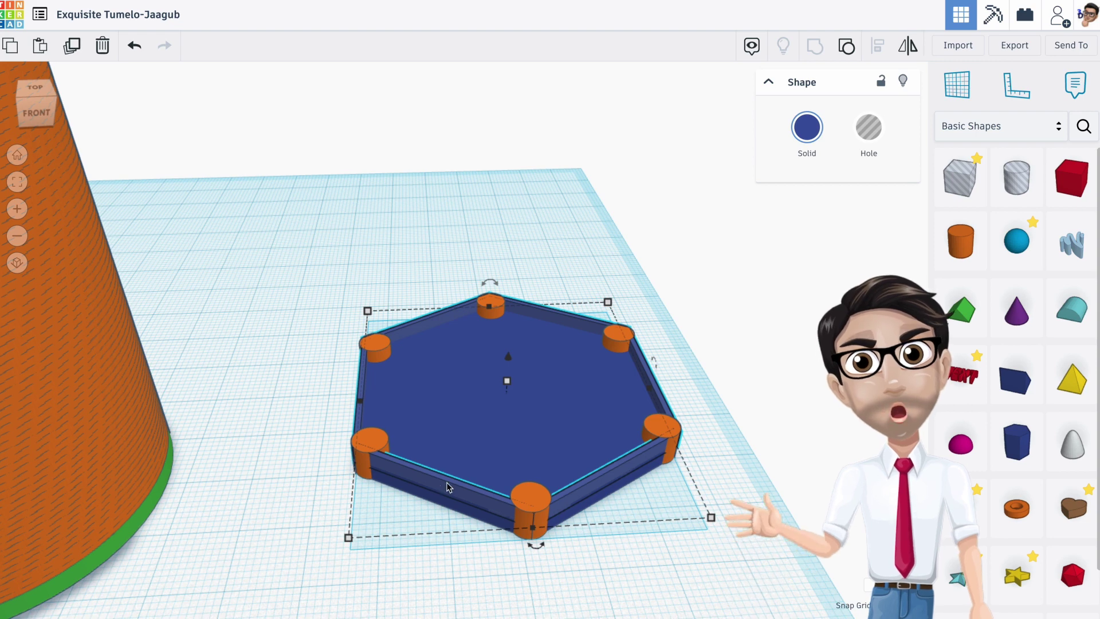
{"action": "left_click", "coordinate": [373, 442], "text": "shift"}
{"action": "left_click", "coordinate": [377, 345], "text": "shift"}
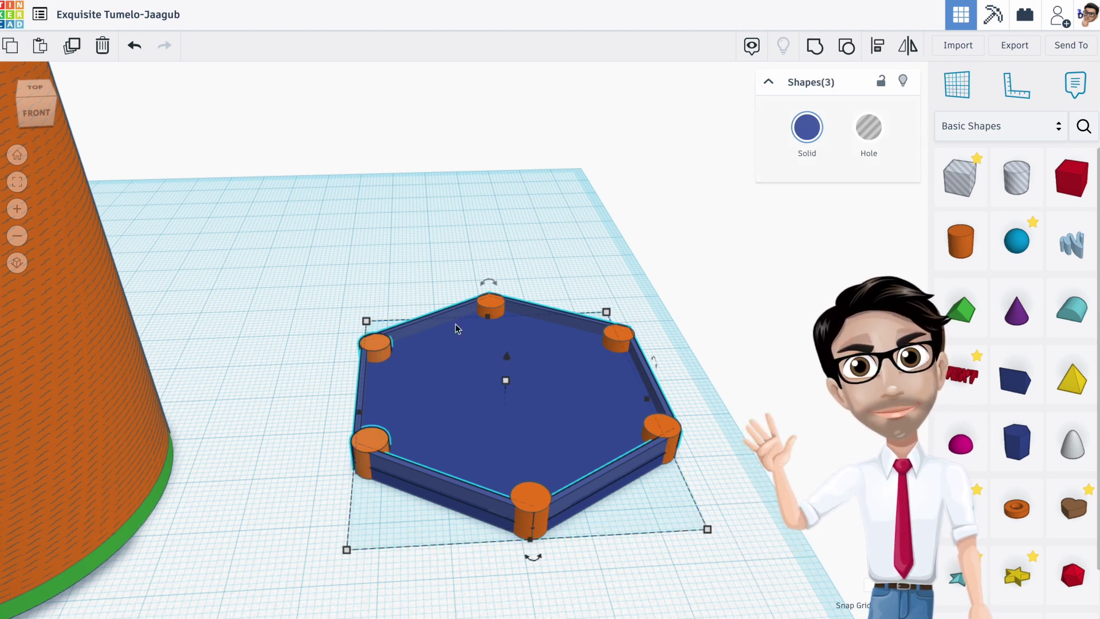
{"action": "left_click", "coordinate": [490, 308], "text": "shift"}
{"action": "left_click", "coordinate": [652, 428], "text": "shift"}
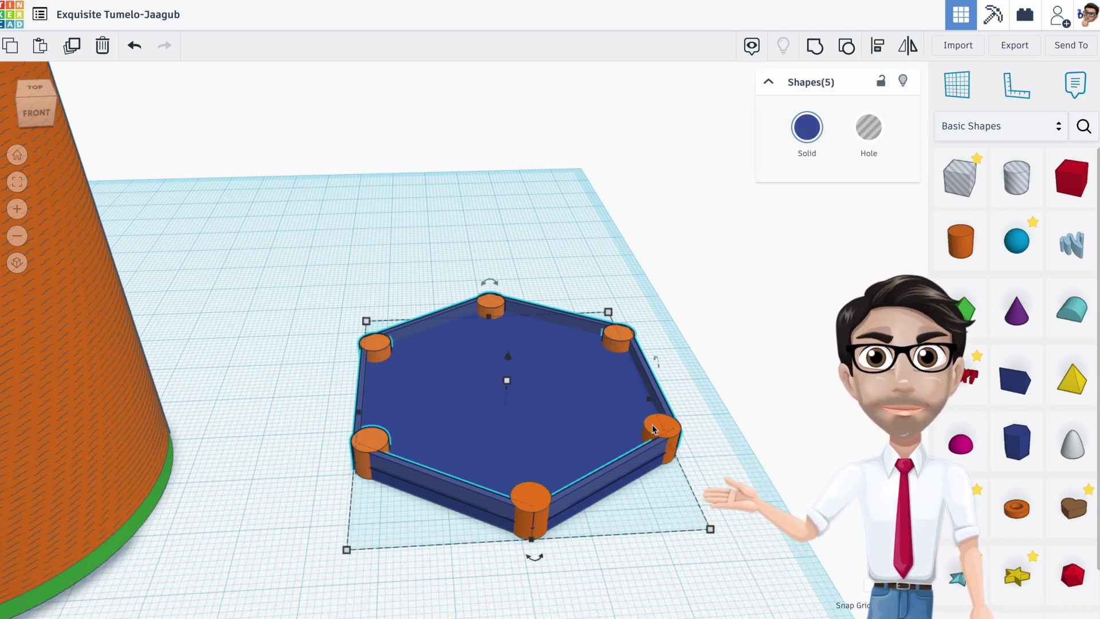
{"action": "left_click", "coordinate": [534, 484], "text": "shift"}
{"action": "left_click", "coordinate": [534, 487], "text": "shift"}
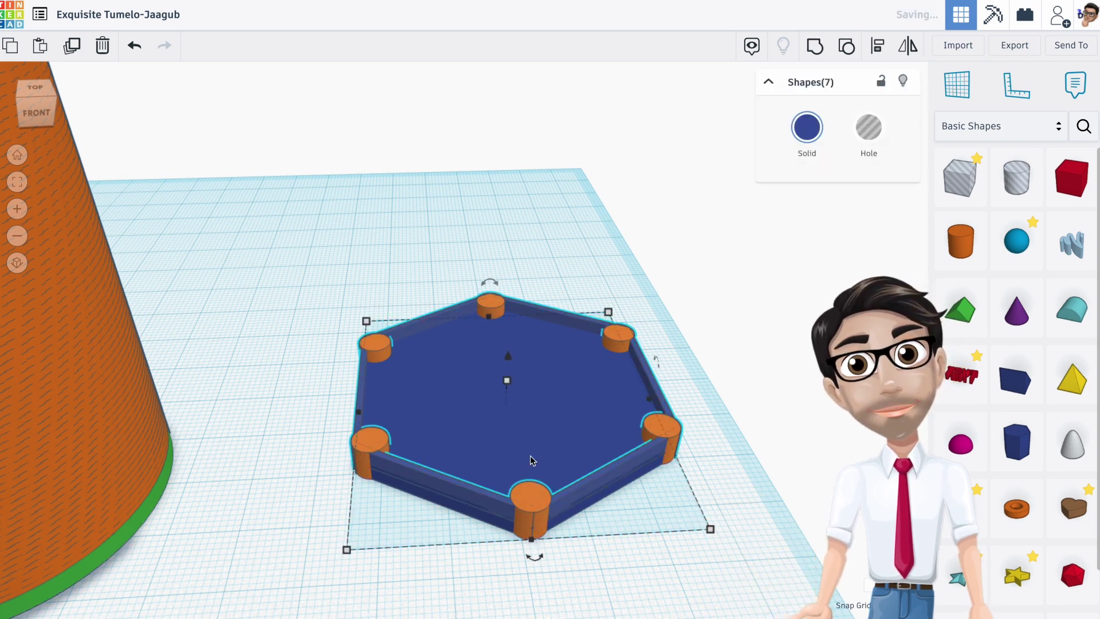
{"action": "left_click_drag", "start_coordinate": [508, 357], "coordinate": [508, 355]}
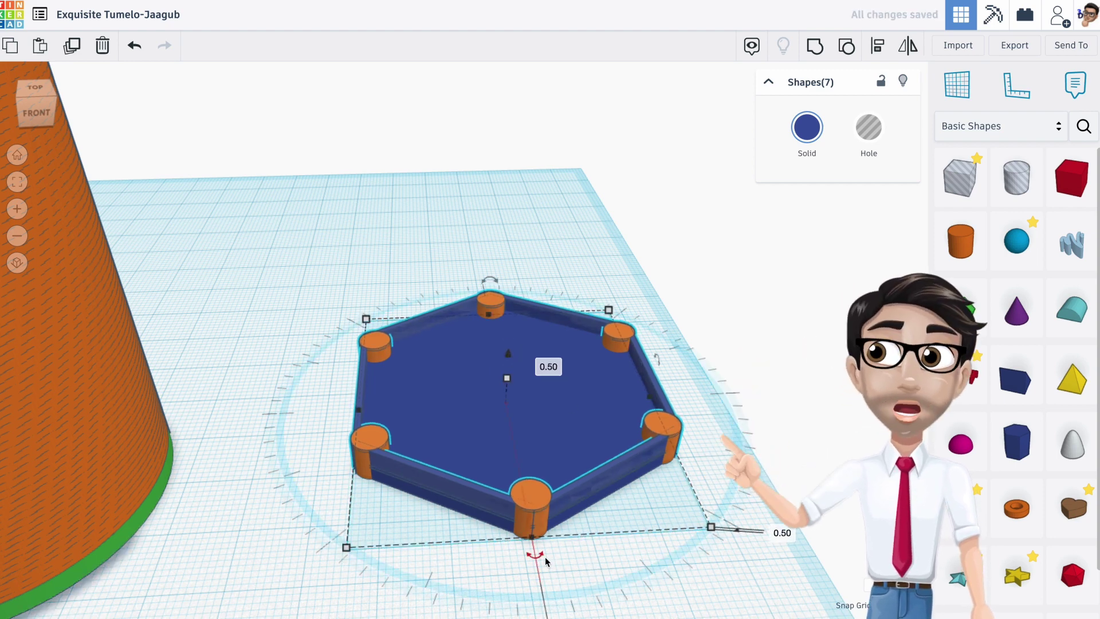
- Rotate the raised ring-and-posts copy slightly about its vertical axis and repeat the duplication to build a twisted stack
{"action": "middle_click_drag", "start_coordinate": [544, 557], "coordinate": [549, 489]}
{"action": "left_click_drag", "start_coordinate": [524, 453], "coordinate": [560, 513]}
{"action": "mouse_move", "coordinate": [524, 383]}
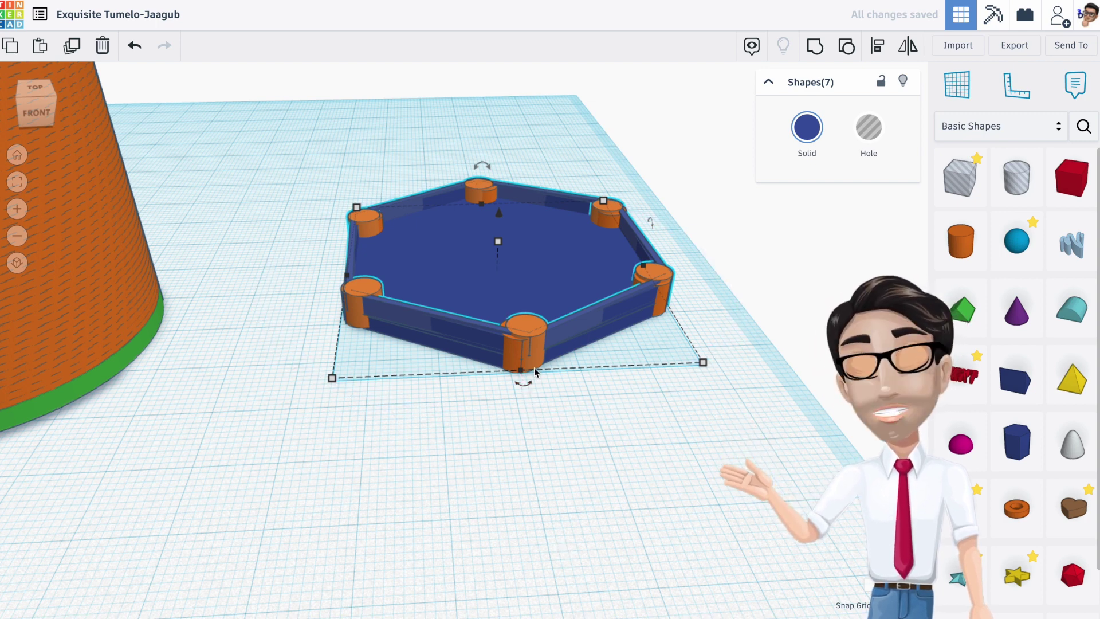
{"action": "key", "text": "ctrl+g"}
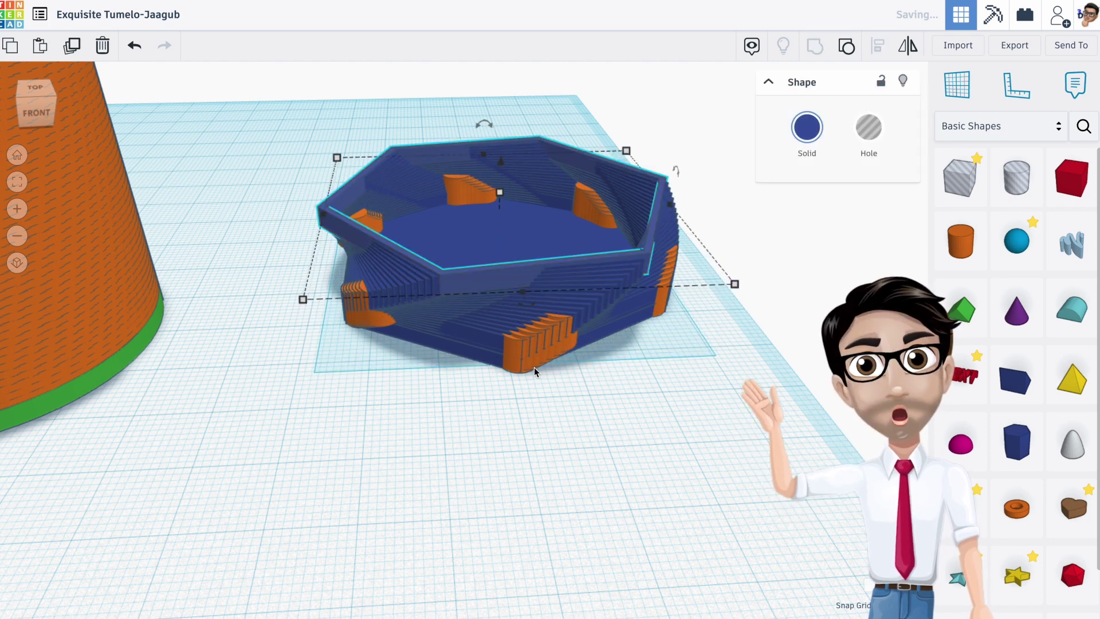
- Undo the twisted stack back to the solid hexagon base with one hollow ring and six posts
{"action": "key", "text": "ctrl+z"}
{"action": "key", "text": "ctrl+z"}
{"action": "key", "text": "ctrl+z"}
{"action": "key", "text": "ctrl+z"}
{"action": "key", "text": "ctrl+z"}
{"action": "key", "text": "ctrl+z"}
{"action": "key", "text": "ctrl+z"}
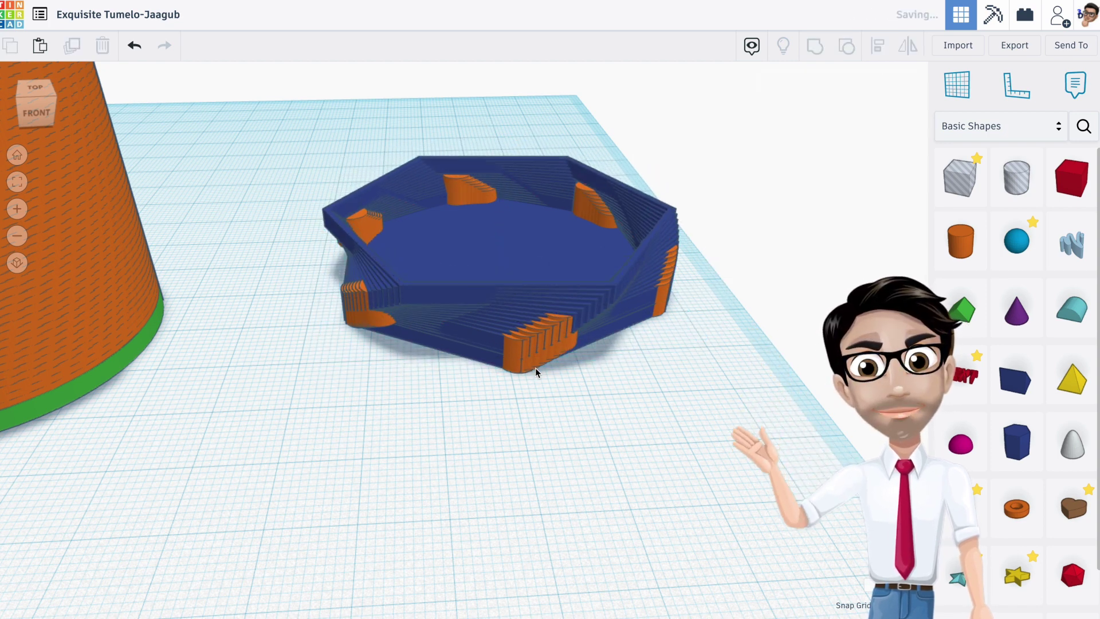
{"action": "key", "text": "ctrl+z"}
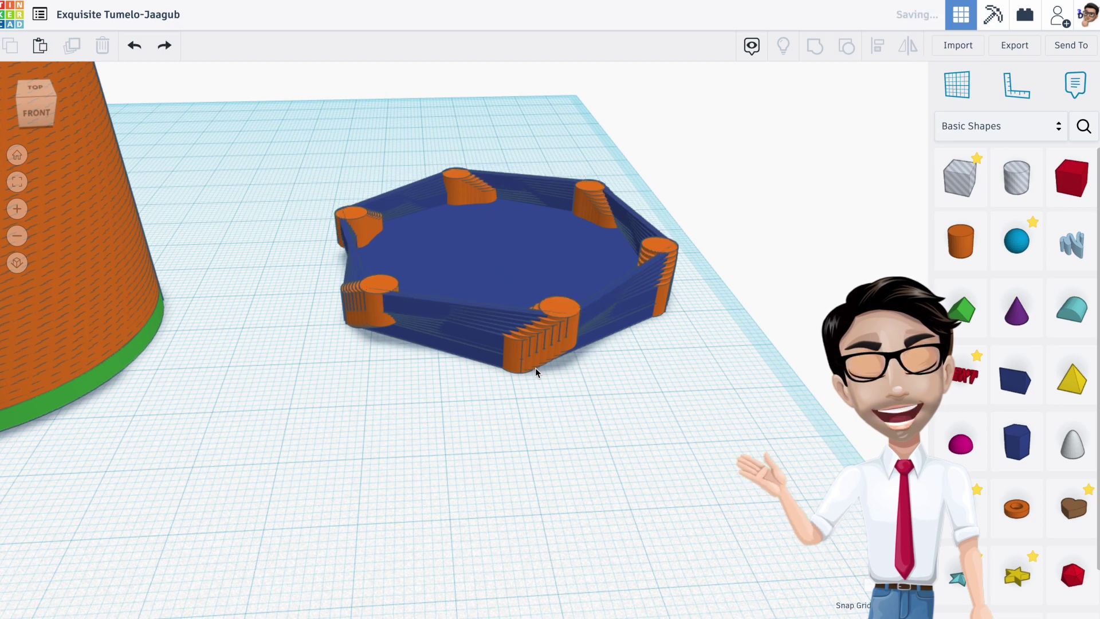
{"action": "right_click_drag", "start_coordinate": [541, 362], "coordinate": [536, 376]}
{"action": "key", "text": "ctrl+z"}
{"action": "key", "text": "ctrl+z"}
{"action": "key", "text": "ctrl+z"}
{"action": "key", "text": "ctrl+z"}
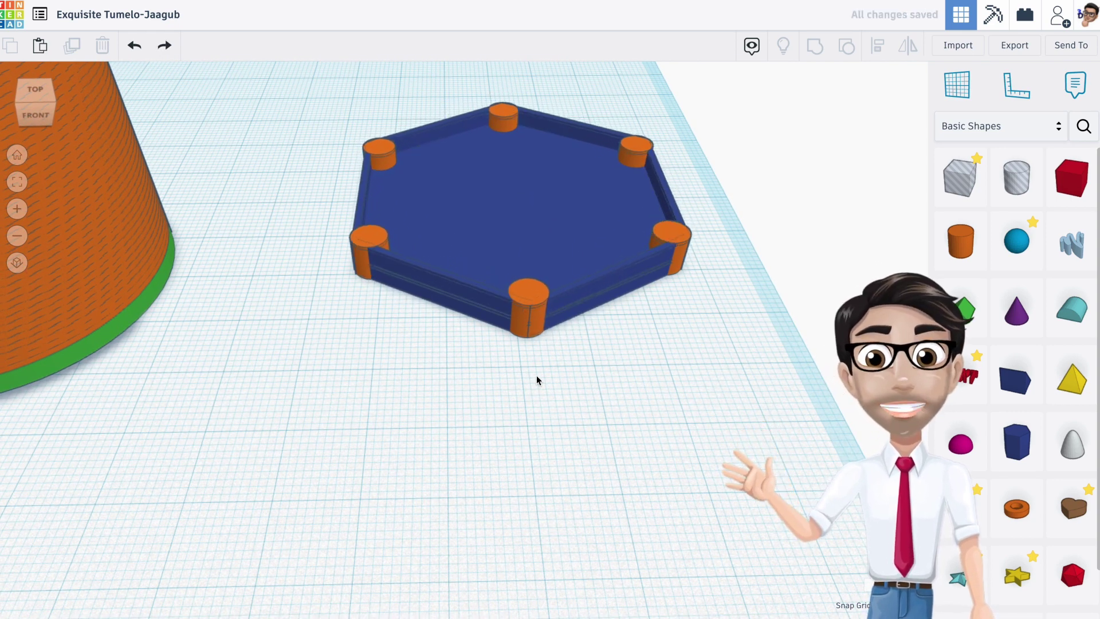
{"action": "key", "text": "ctrl+z"}
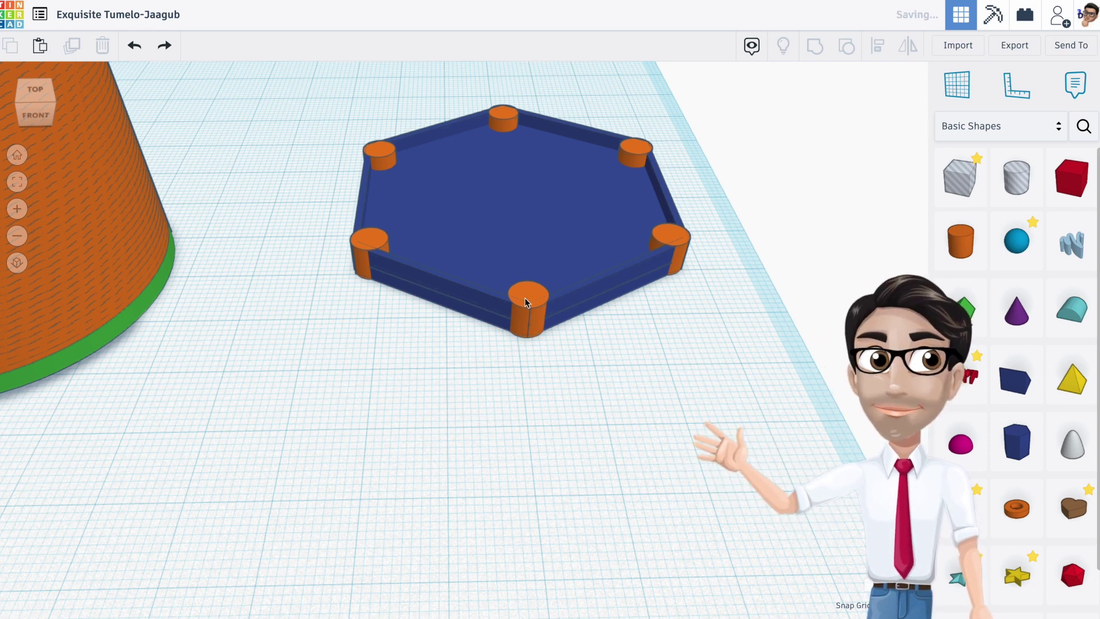
- Group the hollow hexagon ring with all six corner posts, leaving out the solid hexagon base
{"action": "left_click", "coordinate": [447, 290]}
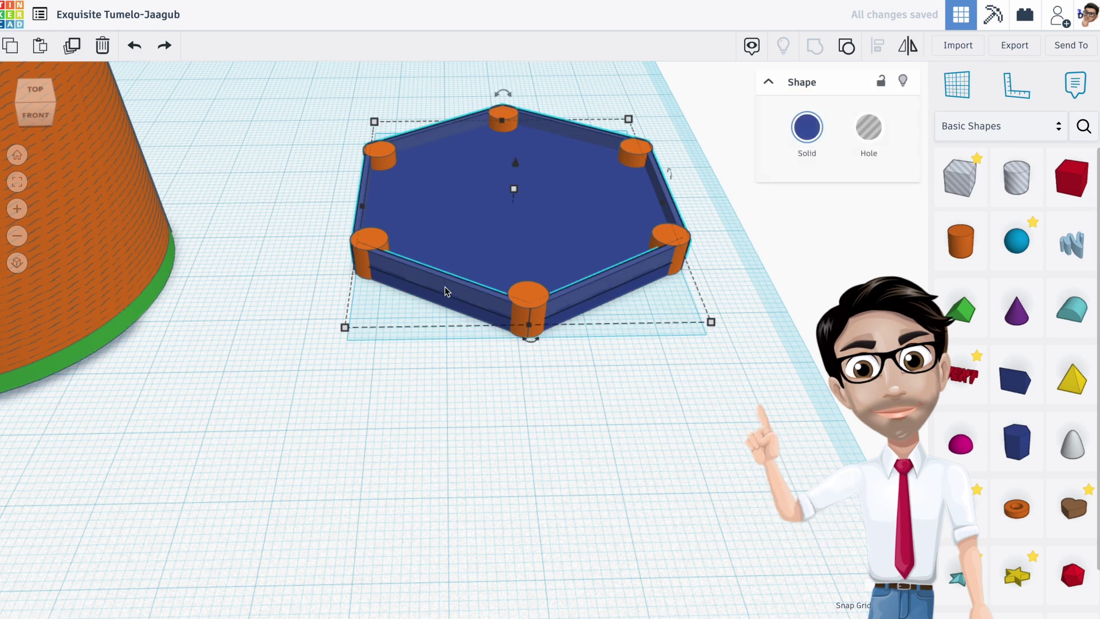
{"action": "left_click", "coordinate": [531, 298], "text": "shift"}
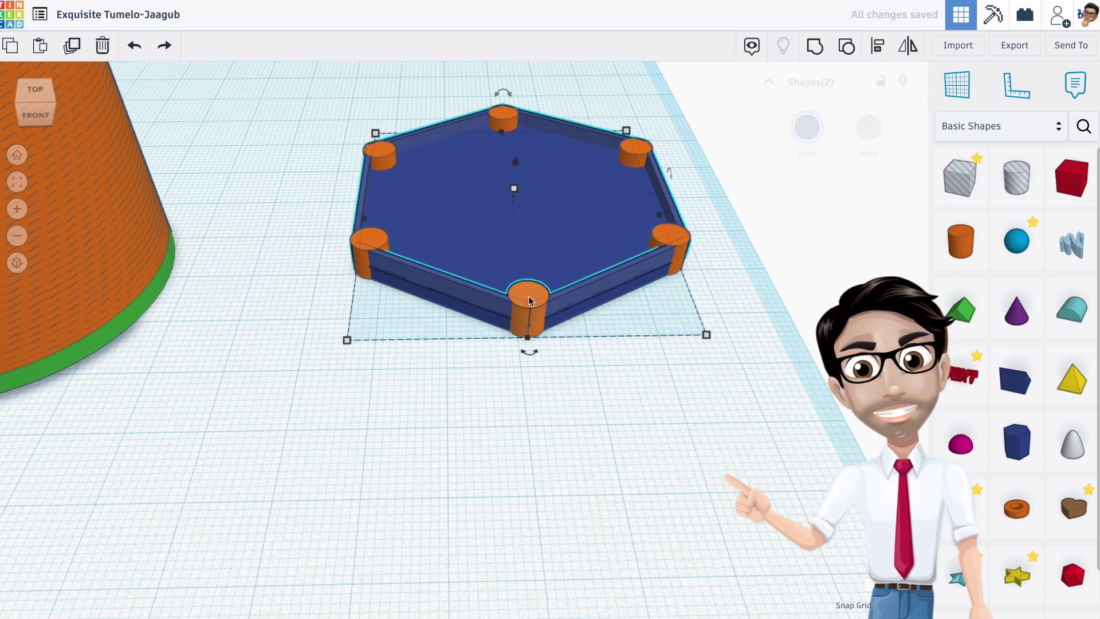
{"action": "left_click", "coordinate": [378, 150], "text": "shift"}
{"action": "left_click", "coordinate": [628, 146], "text": "shift"}
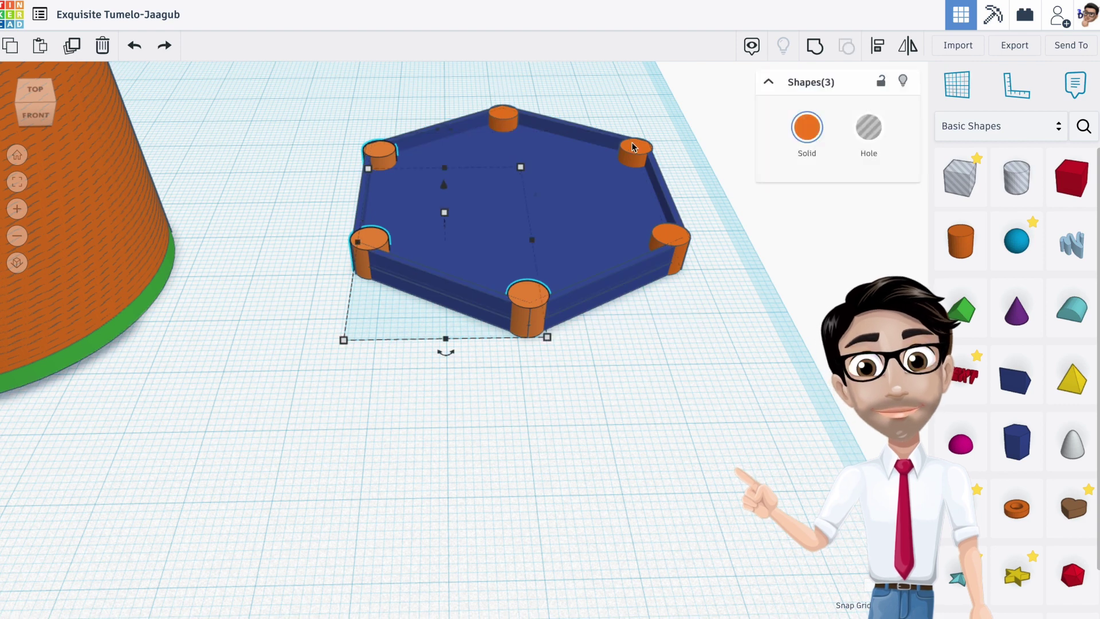
{"action": "left_click", "coordinate": [474, 121], "text": "shift"}
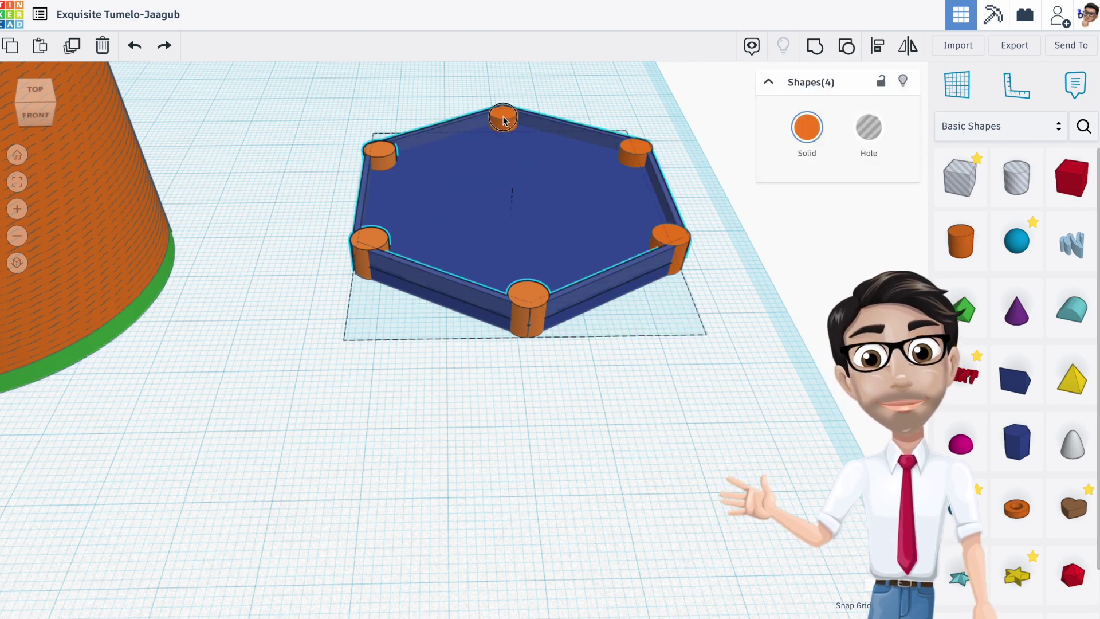
{"action": "left_click", "coordinate": [621, 153], "text": "shift"}
{"action": "left_click", "coordinate": [660, 236], "text": "shift"}
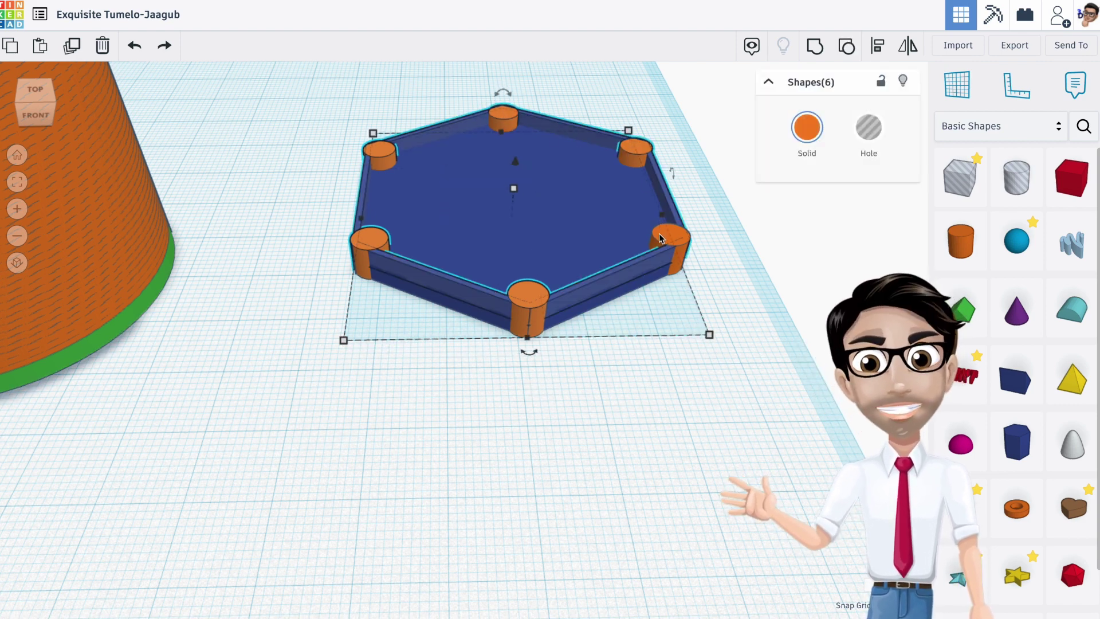
{"action": "left_click", "coordinate": [816, 52]}
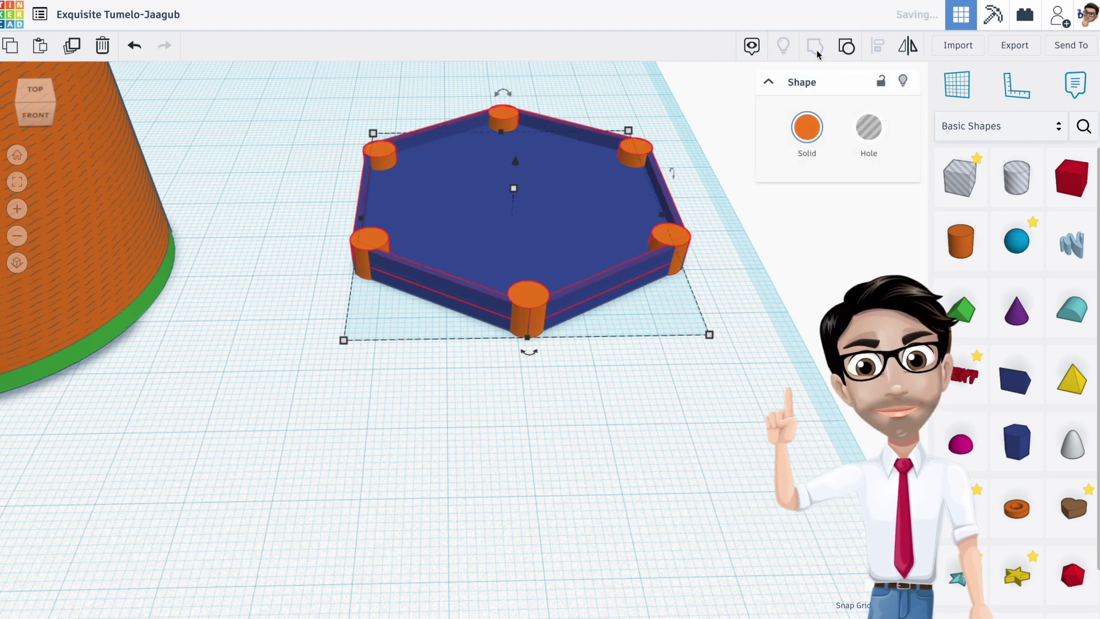
- Make the grouped ring and posts multicolor to restore their original blue and orange
{"action": "left_click", "coordinate": [807, 131]}
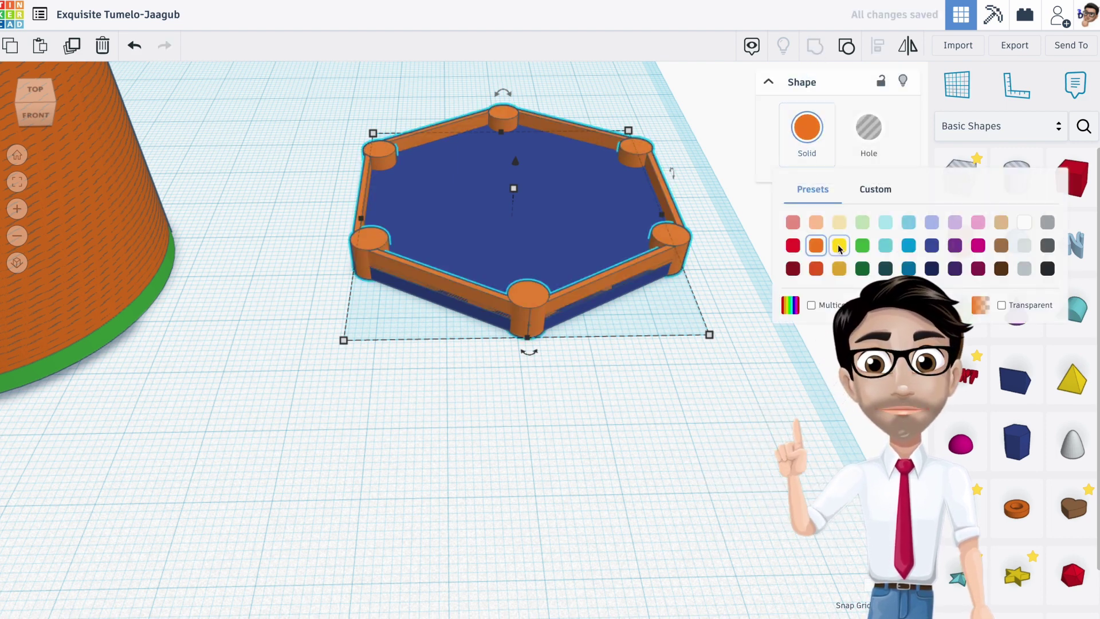
{"action": "left_click", "coordinate": [811, 305]}
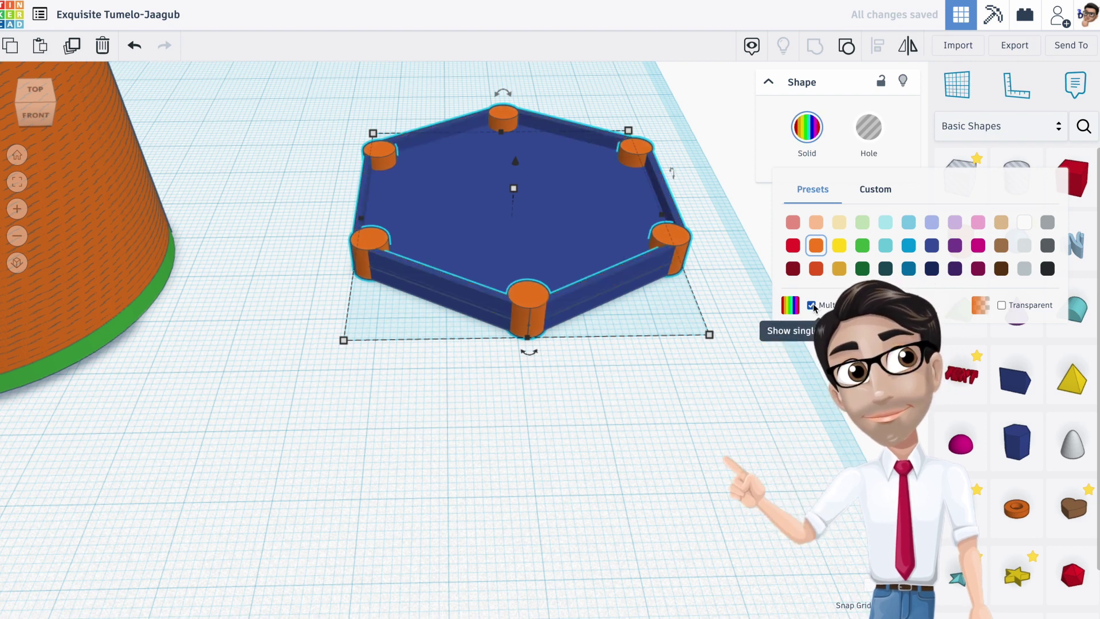
{"action": "left_click", "coordinate": [729, 291]}
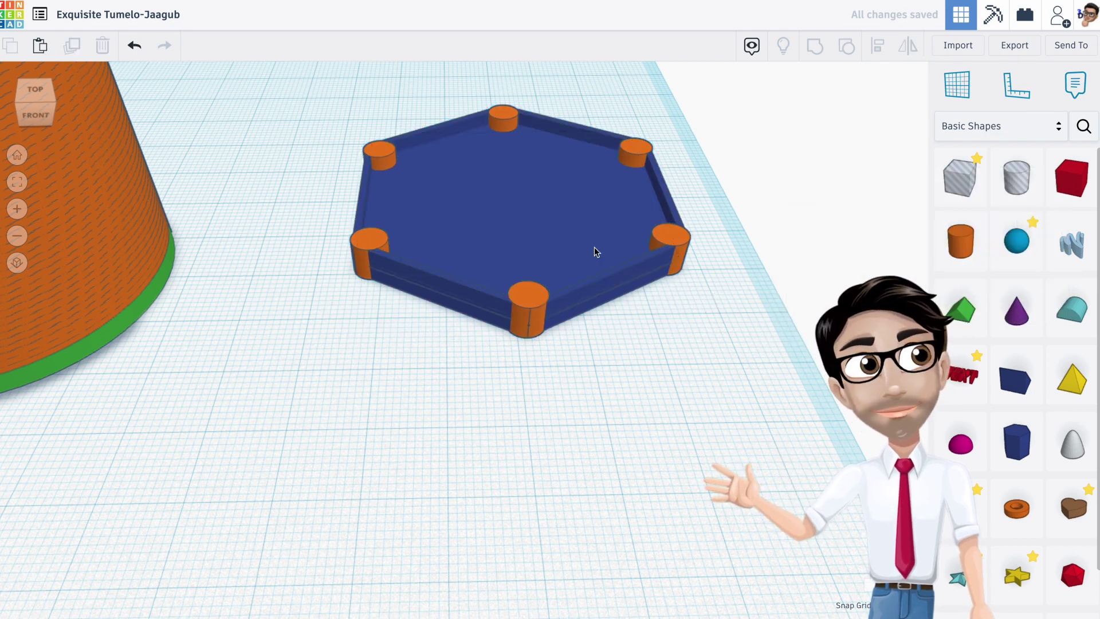
- Duplicate the grouped ring and posts, raise the copy slightly, and rotate it -2° about its vertical axis
{"action": "left_click", "coordinate": [554, 302]}
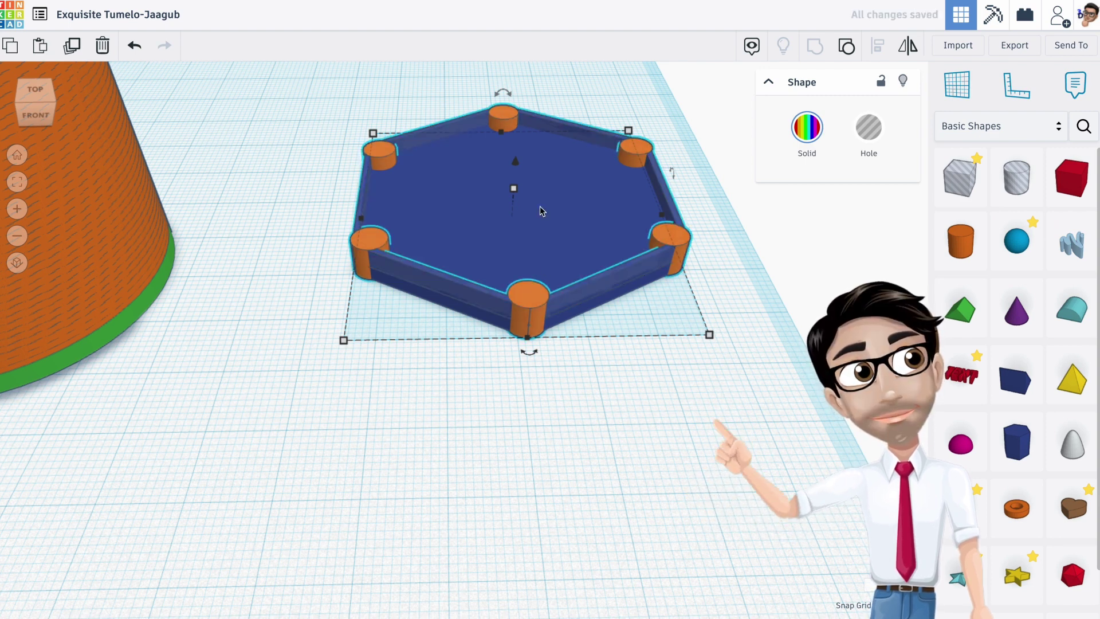
{"action": "left_click_drag", "start_coordinate": [517, 162], "coordinate": [516, 167]}
{"action": "left_click_drag", "start_coordinate": [525, 344], "coordinate": [555, 424]}
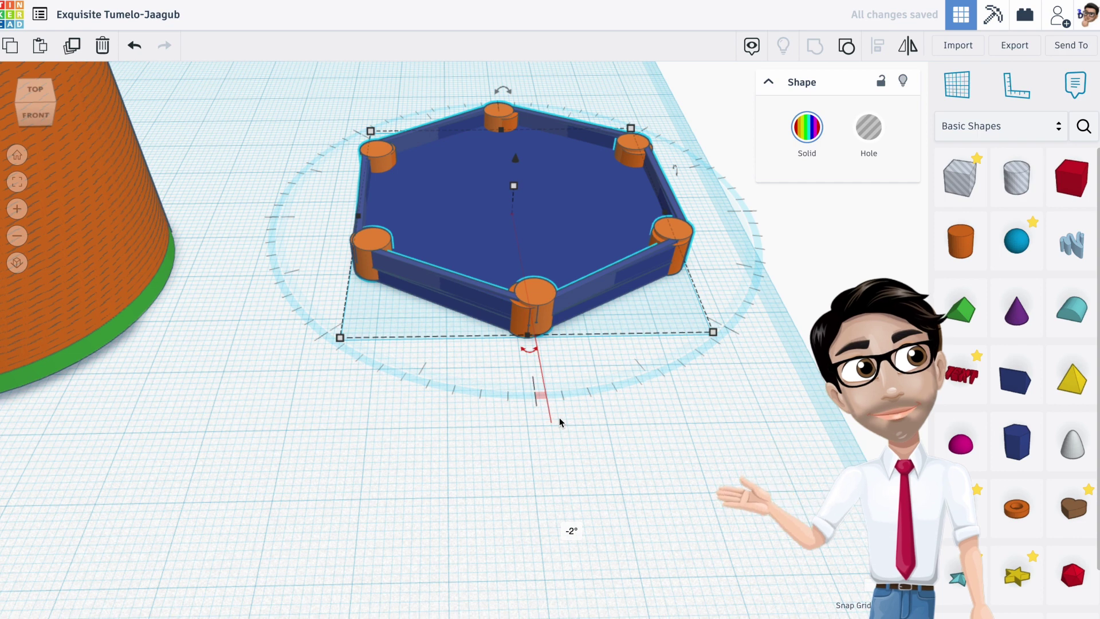
- Repeat the raised, -2° rotated duplicate of the ring and posts to build a shallow twisted wall on the hexagon base
{"action": "left_click", "coordinate": [78, 54]}
{"action": "left_click", "coordinate": [78, 54]}
{"action": "left_click", "coordinate": [78, 54]}
{"action": "left_click", "coordinate": [78, 55]}
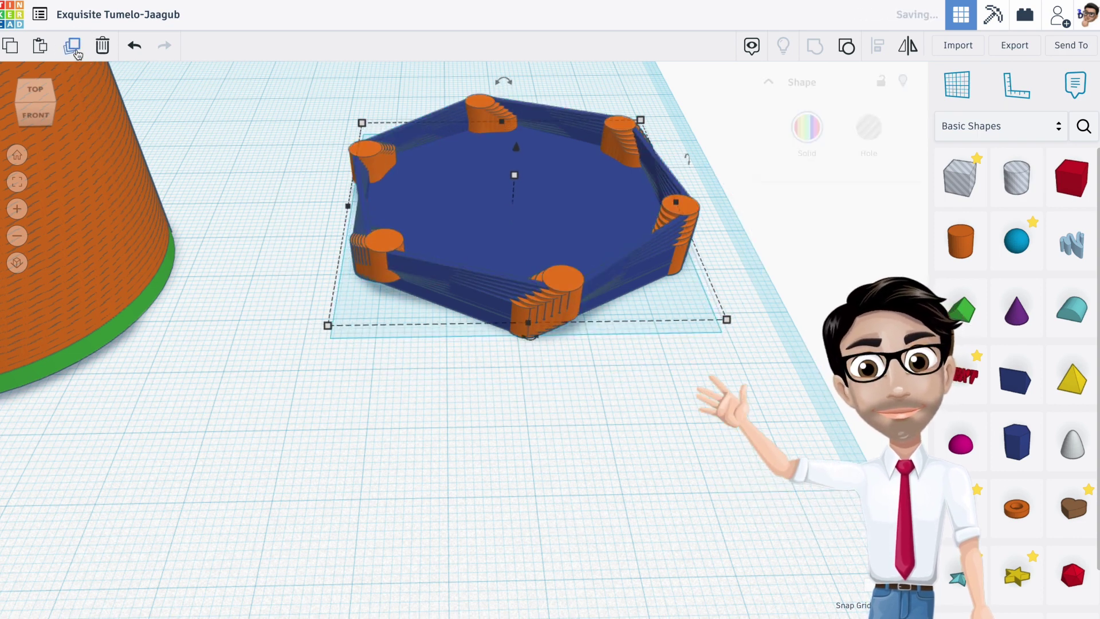
{"action": "left_click", "coordinate": [78, 55]}
{"action": "left_click", "coordinate": [78, 54]}
{"action": "left_click", "coordinate": [78, 54]}
{"action": "left_click", "coordinate": [78, 54]}
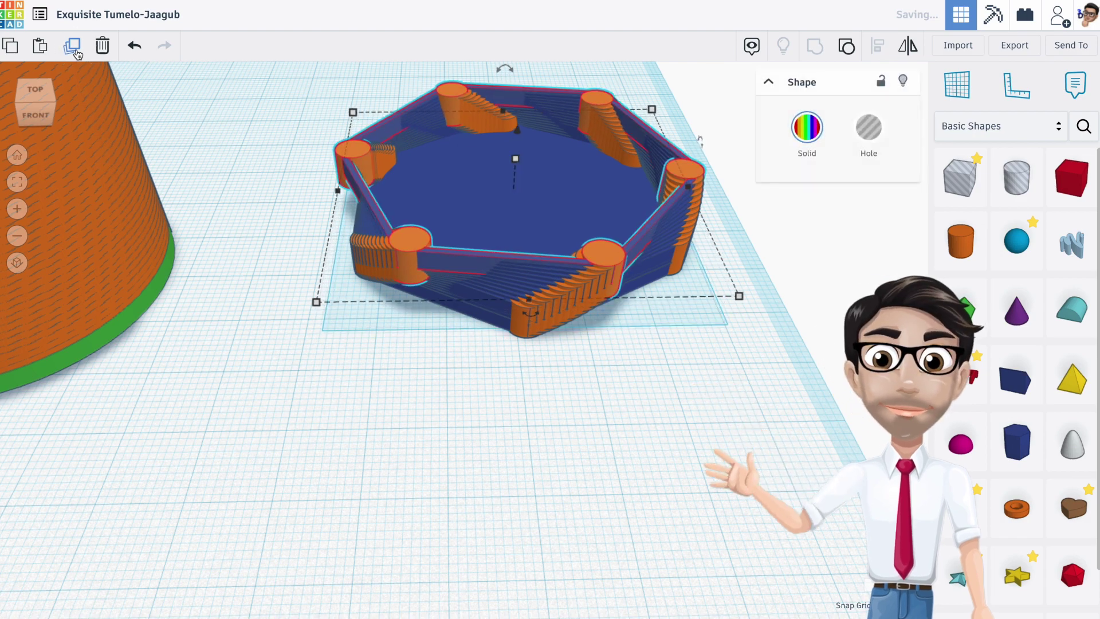
{"action": "left_click", "coordinate": [77, 54]}
- Stack further raised, rotated copies of the ring and posts until the twisted hexagonal wall forms a wide, medium-height cup
{"action": "middle_click_drag", "start_coordinate": [231, 115], "coordinate": [212, 204]}
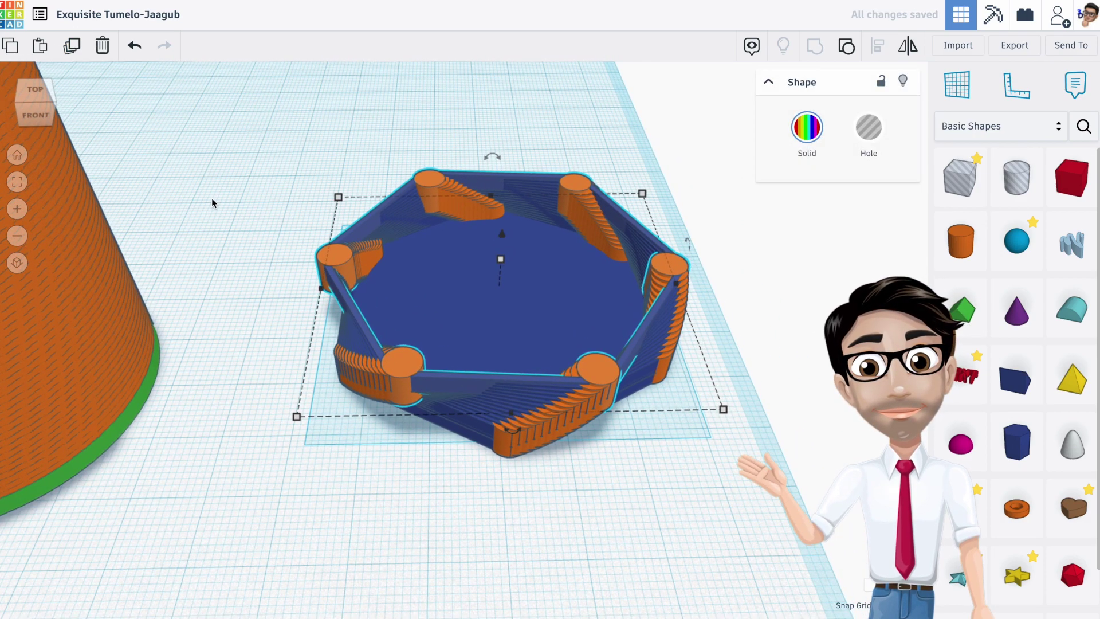
{"action": "middle_click_drag", "start_coordinate": [209, 155], "coordinate": [209, 181]}
{"action": "right_click_drag", "start_coordinate": [209, 181], "coordinate": [209, 164]}
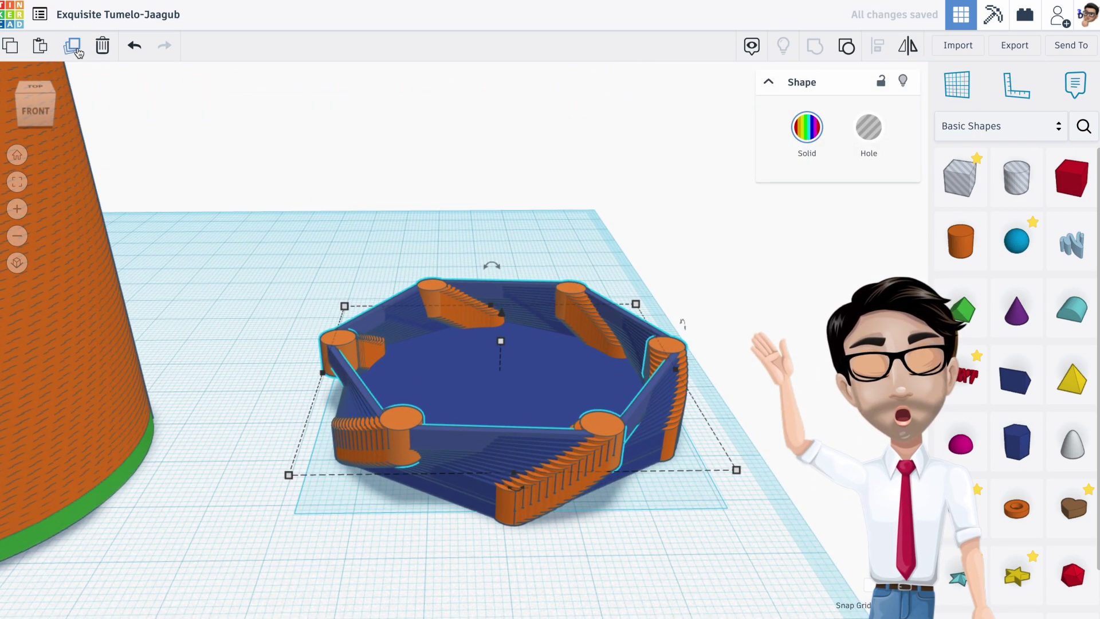
{"action": "left_click", "coordinate": [79, 53]}
{"action": "left_click", "coordinate": [78, 52]}
{"action": "left_click", "coordinate": [79, 52]}
{"action": "left_click", "coordinate": [79, 52]}
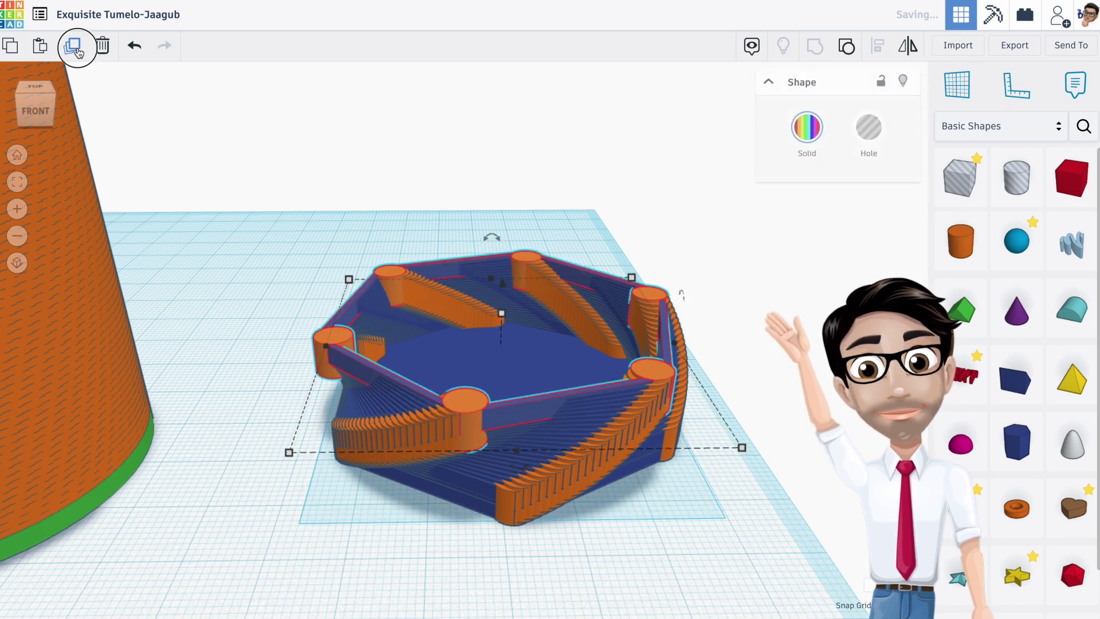
{"action": "left_click", "coordinate": [79, 53]}
{"action": "left_click", "coordinate": [79, 53]}
{"action": "left_click", "coordinate": [79, 52]}
{"action": "left_click", "coordinate": [79, 53]}
{"action": "left_click", "coordinate": [79, 53]}
{"action": "left_click", "coordinate": [78, 52]}
{"action": "left_click", "coordinate": [78, 53]}
{"action": "left_click", "coordinate": [78, 53]}
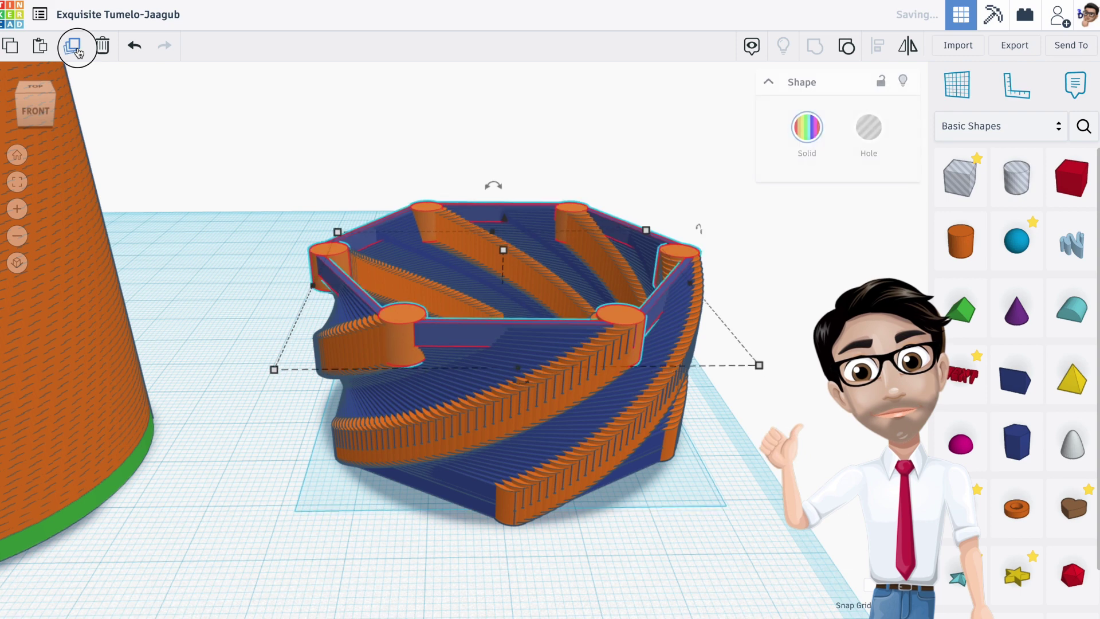
{"action": "left_click", "coordinate": [78, 53]}
{"action": "left_click", "coordinate": [78, 52]}
{"action": "left_click", "coordinate": [78, 53]}
{"action": "left_click", "coordinate": [79, 52]}
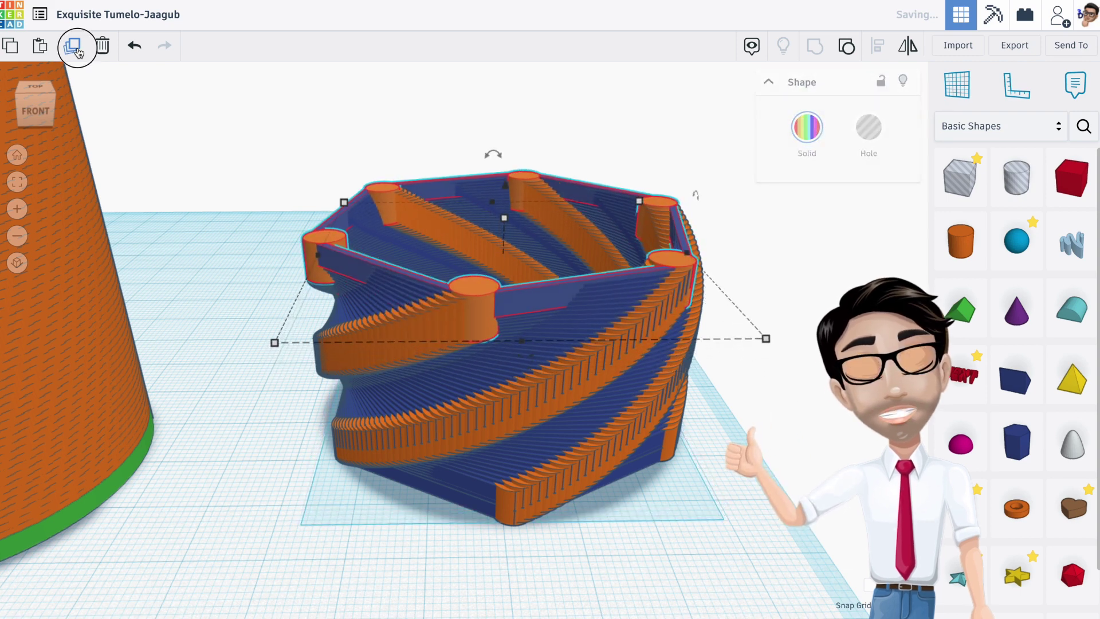
{"action": "left_click", "coordinate": [79, 53]}
{"action": "left_click", "coordinate": [78, 53]}
{"action": "left_click", "coordinate": [79, 52]}
{"action": "left_click", "coordinate": [78, 53]}
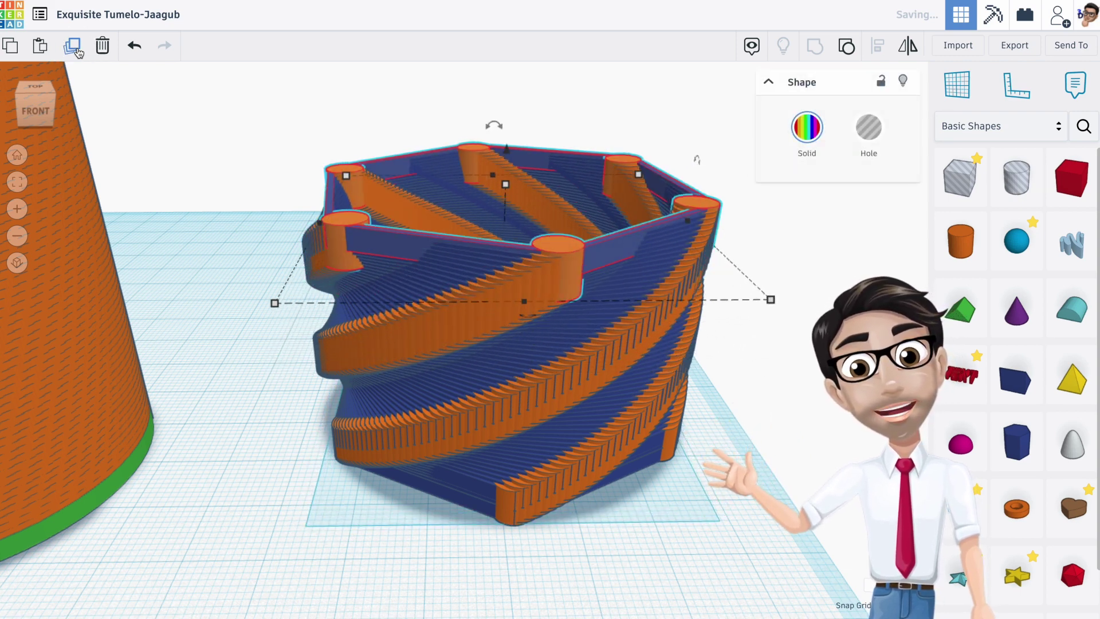
{"action": "left_click", "coordinate": [78, 52]}
- Extend the twisted hexagonal cup upward with more repeated ring-and-post layers until it is tall enough to hold pencils
{"action": "middle_click_drag", "start_coordinate": [197, 164], "coordinate": [225, 129]}
{"action": "mouse_move", "coordinate": [226, 129]}
{"action": "right_mouse_down"}
{"action": "mouse_move", "coordinate": [223, 148]}
{"action": "mouse_move", "coordinate": [223, 126]}
{"action": "right_mouse_up"}
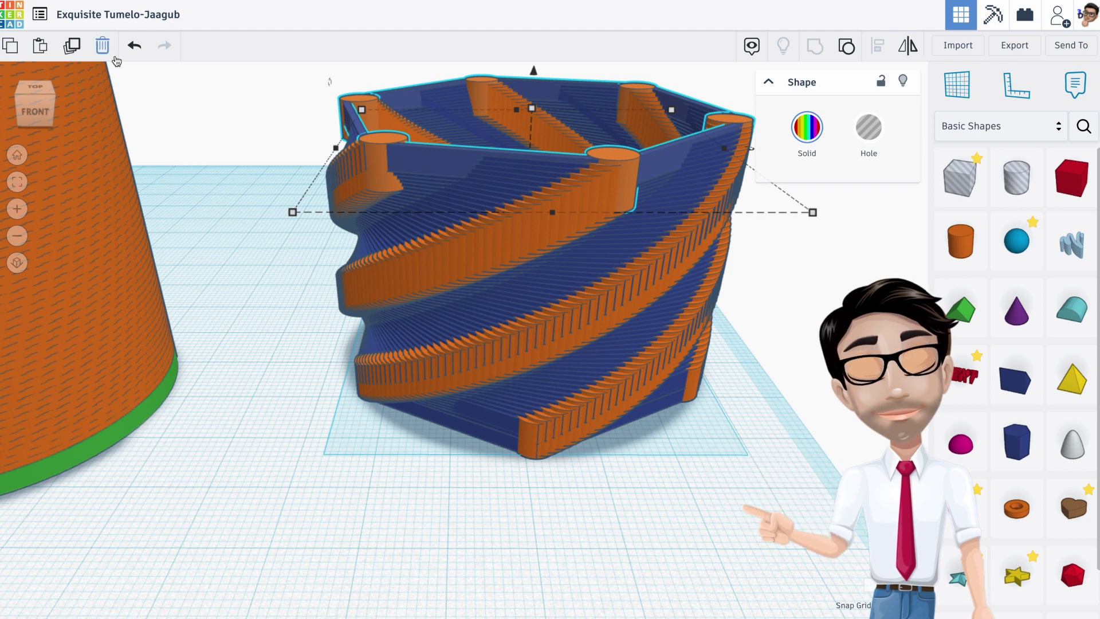
{"action": "left_click", "coordinate": [76, 47]}
{"action": "left_click", "coordinate": [76, 47]}
{"action": "left_click", "coordinate": [76, 47]}
{"action": "left_click", "coordinate": [76, 47]}
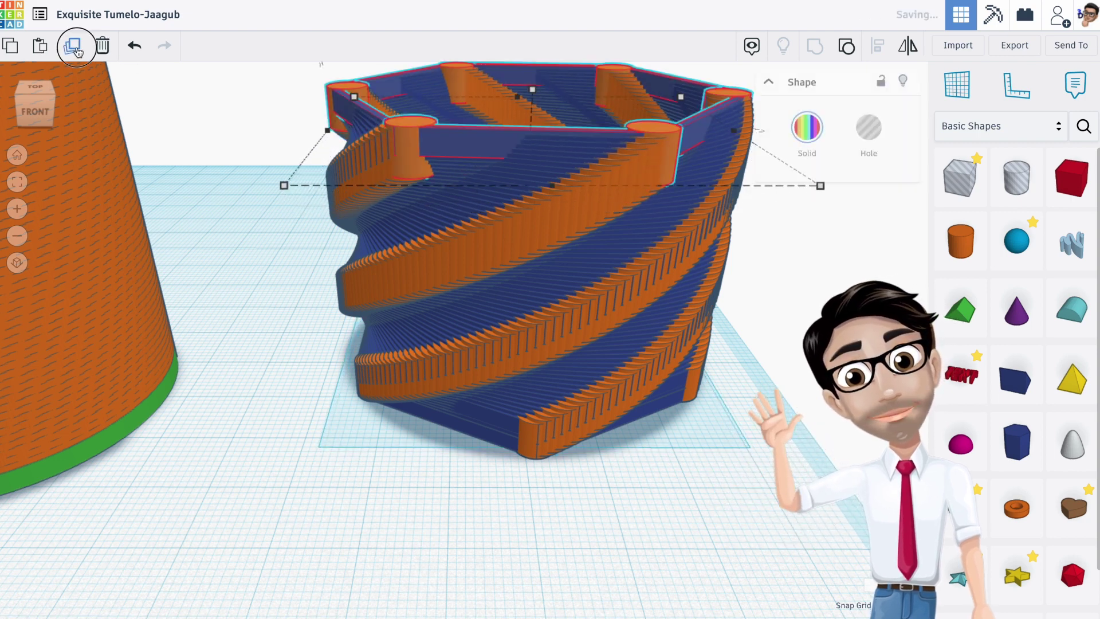
{"action": "left_click", "coordinate": [77, 48]}
{"action": "left_click", "coordinate": [76, 47]}
{"action": "left_click", "coordinate": [76, 48]}
{"action": "left_click", "coordinate": [76, 47]}
{"action": "key", "text": "f"}
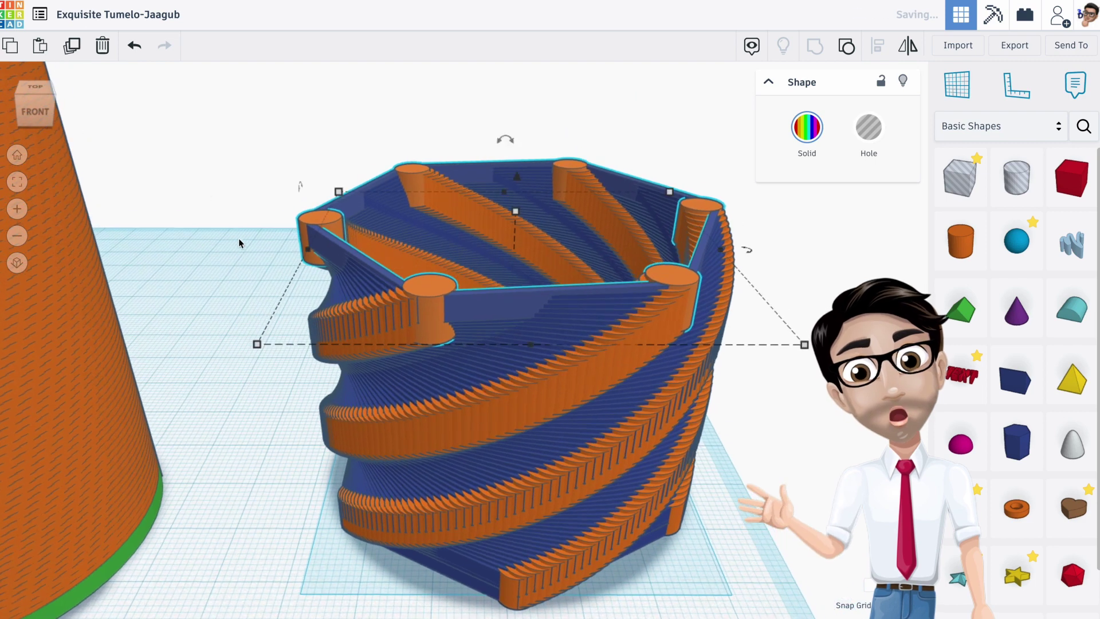
{"action": "left_click", "coordinate": [72, 46]}
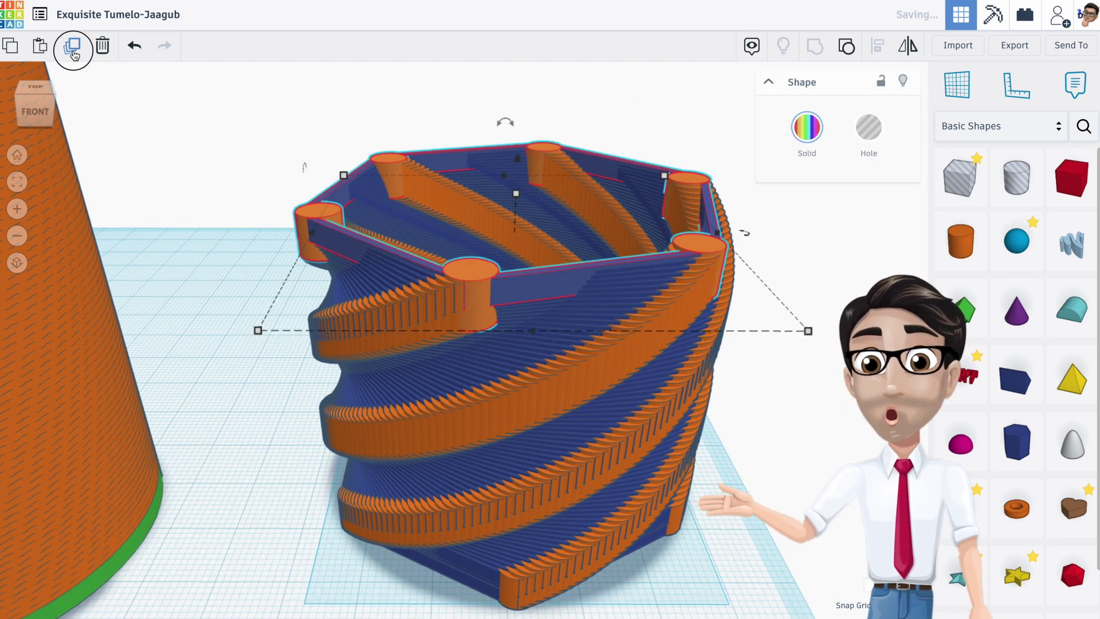
{"action": "key", "text": "ctrl+Up"}
{"action": "key", "text": "ctrl+Up"}
{"action": "key", "text": "ctrl+Up"}
{"action": "left_click", "coordinate": [73, 52]}
{"action": "left_click", "coordinate": [73, 51]}
{"action": "left_click", "coordinate": [73, 51]}
{"action": "left_click", "coordinate": [73, 51]}
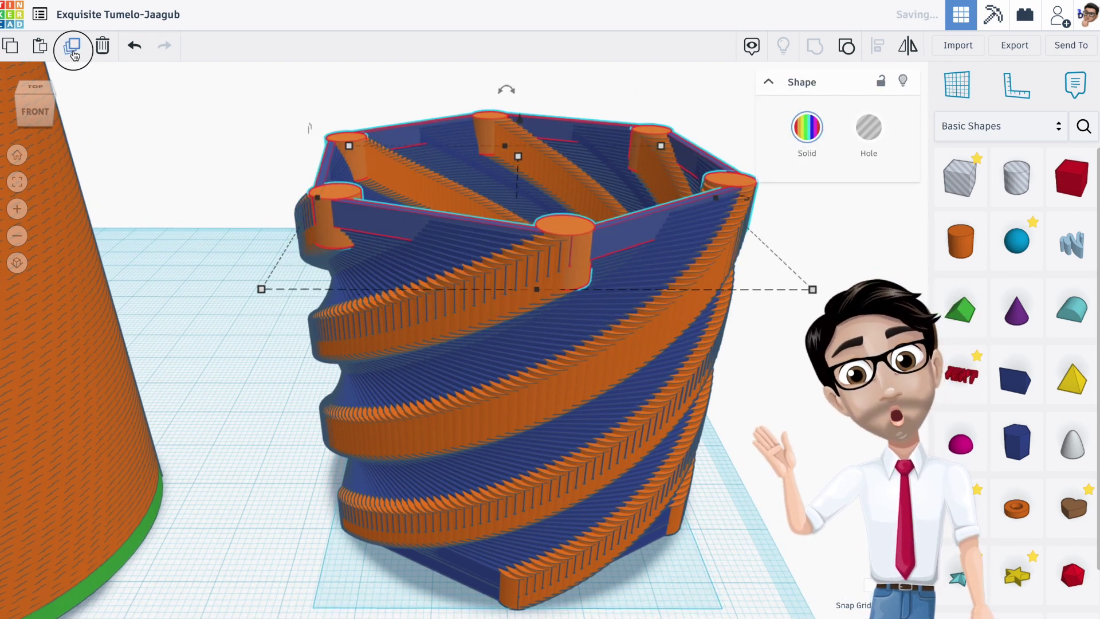
{"action": "left_click", "coordinate": [73, 51]}
{"action": "left_click", "coordinate": [74, 51]}
{"action": "left_click", "coordinate": [73, 51]}
{"action": "left_click", "coordinate": [73, 51]}
{"action": "left_click", "coordinate": [73, 46]}
{"action": "left_click", "coordinate": [73, 45]}
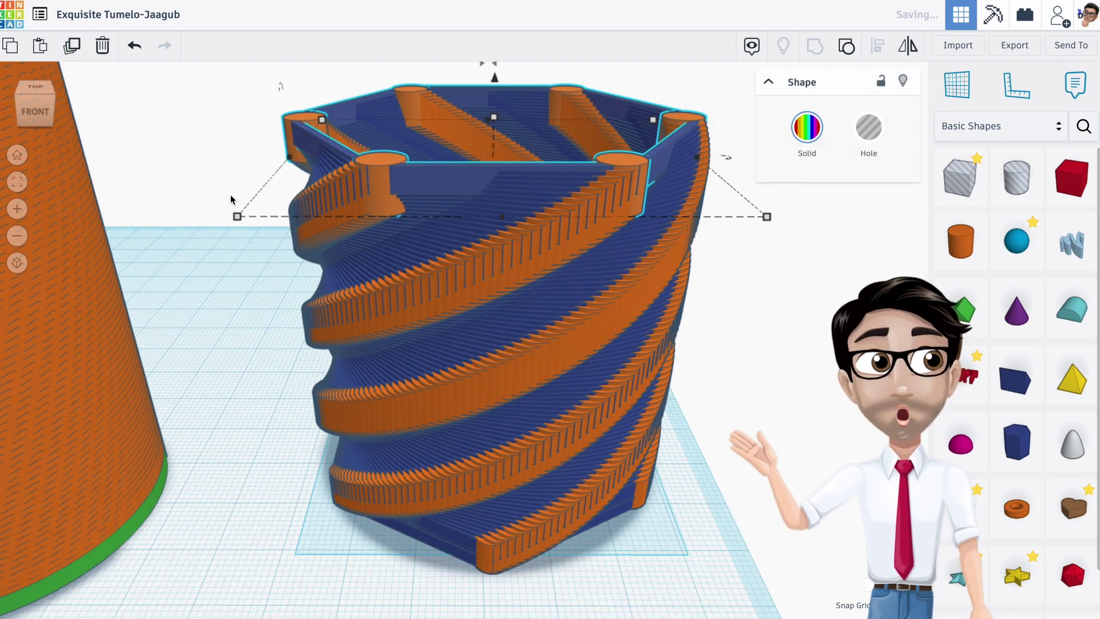
- Add the last repeated layers to the hexagonal holder to bring its rim slightly above the round holder's rim
{"action": "scroll", "coordinate": [230, 195], "scroll_direction": "down", "scroll_amount": 5}
{"action": "middle_click_drag", "start_coordinate": [217, 182], "coordinate": [320, 230]}
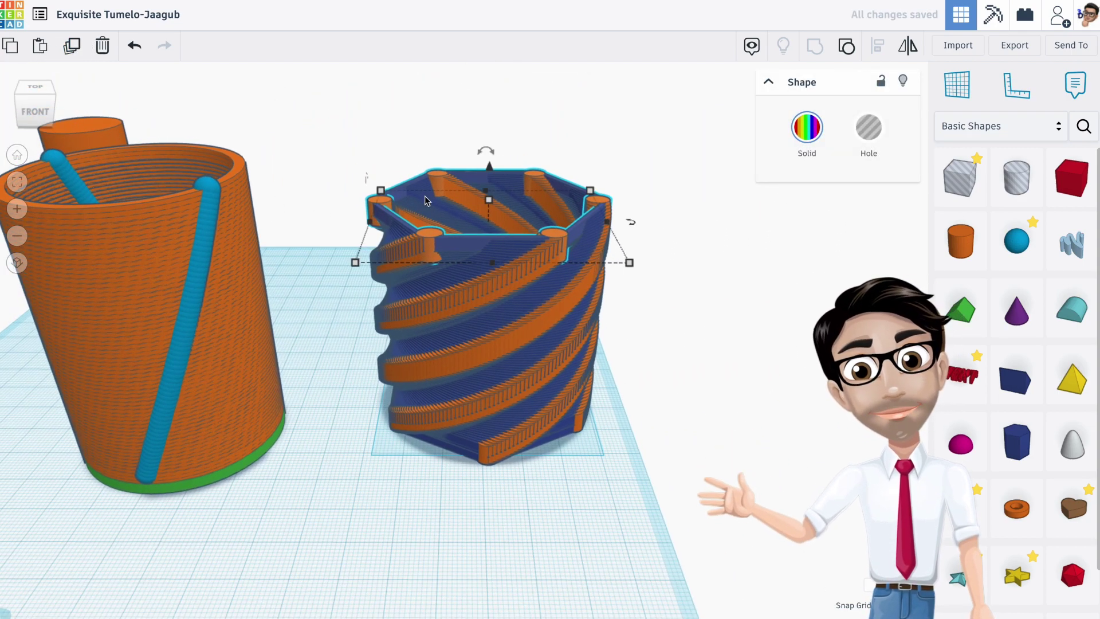
{"action": "left_click", "coordinate": [486, 200]}
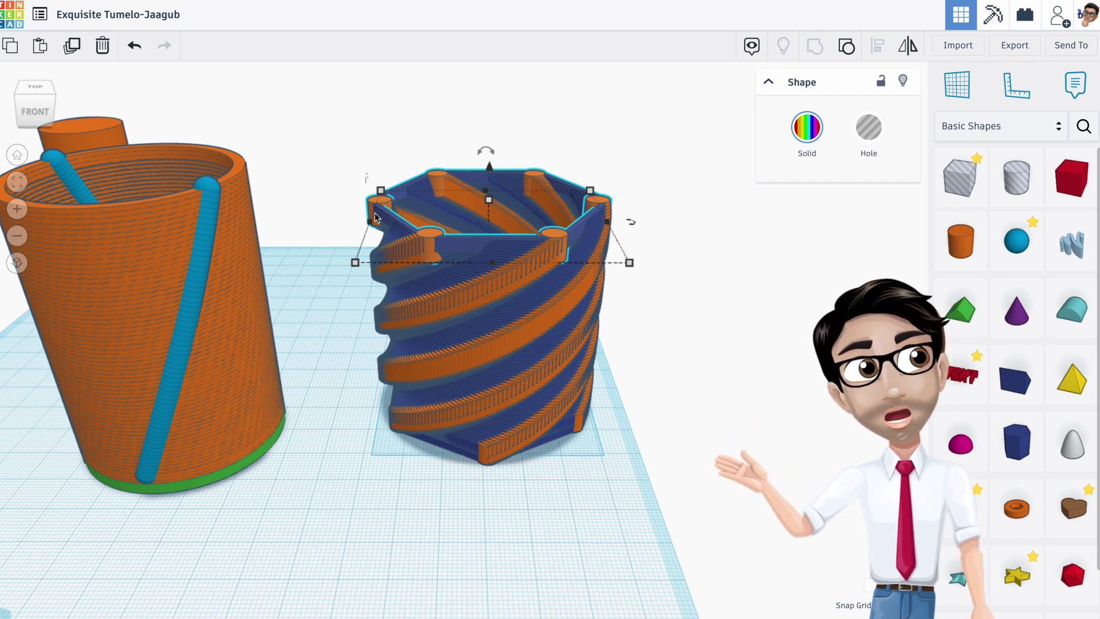
{"action": "left_click", "coordinate": [79, 51]}
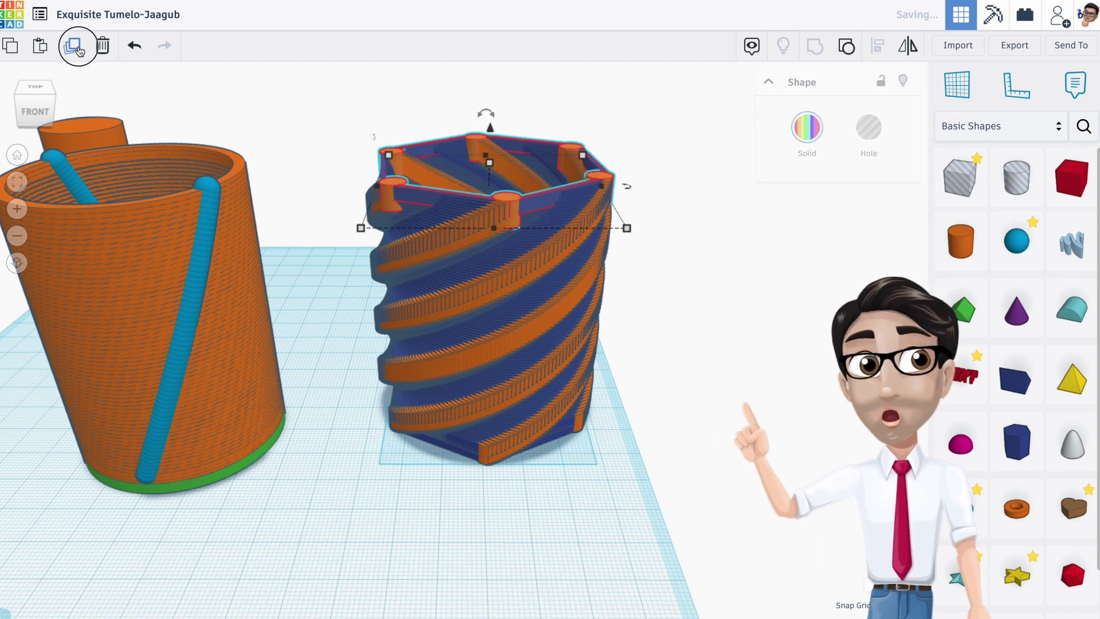
{"action": "right_click_drag", "start_coordinate": [481, 298], "coordinate": [541, 312]}
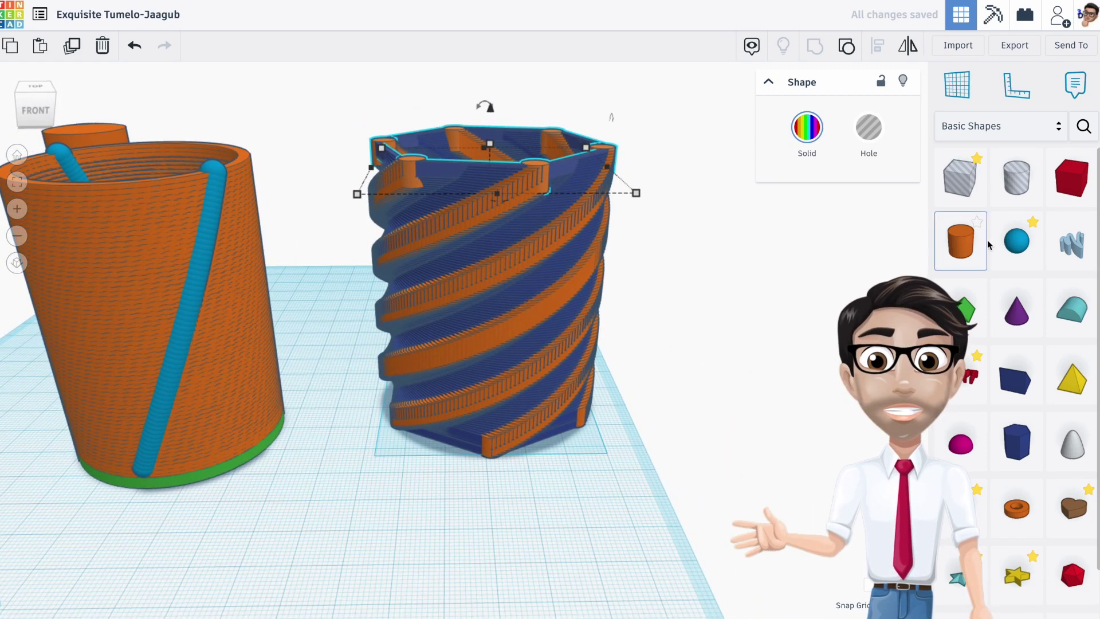